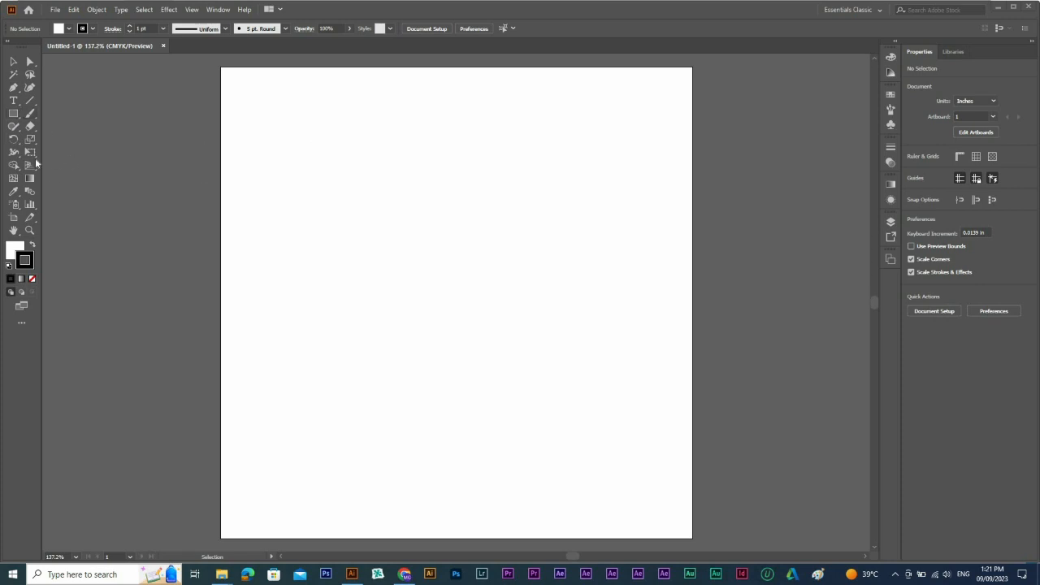
Draw a rectangle about 2.93 in wide by 2.12 in high and move it down toward the artboard's center
key("m")
left_click(13, 113)
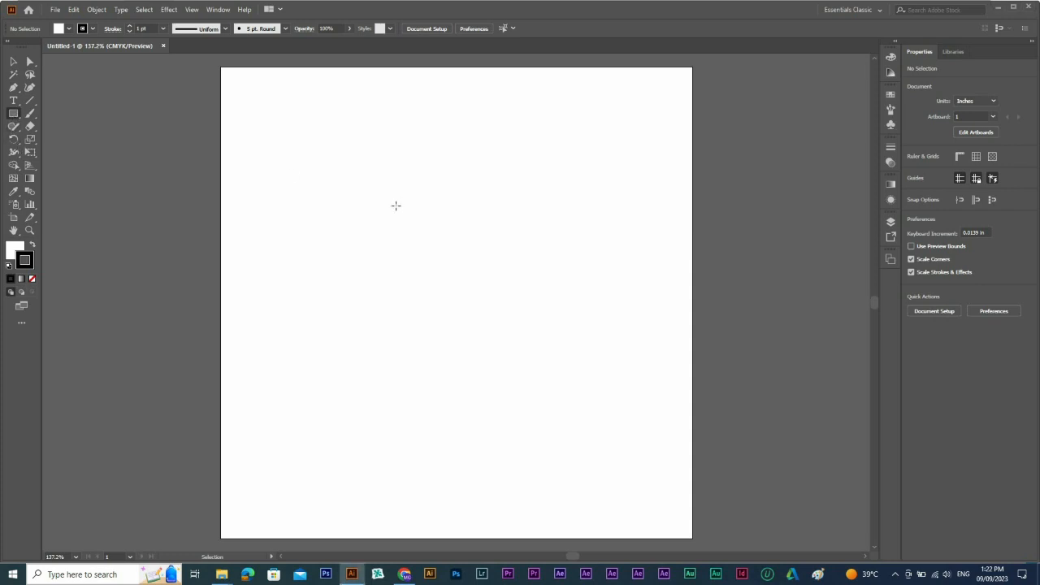
mouse_move(333, 145)
left_mouse_down()
mouse_move(454, 274)
mouse_move(610, 385)
mouse_move(487, 211)
mouse_move(608, 344)
left_mouse_up()
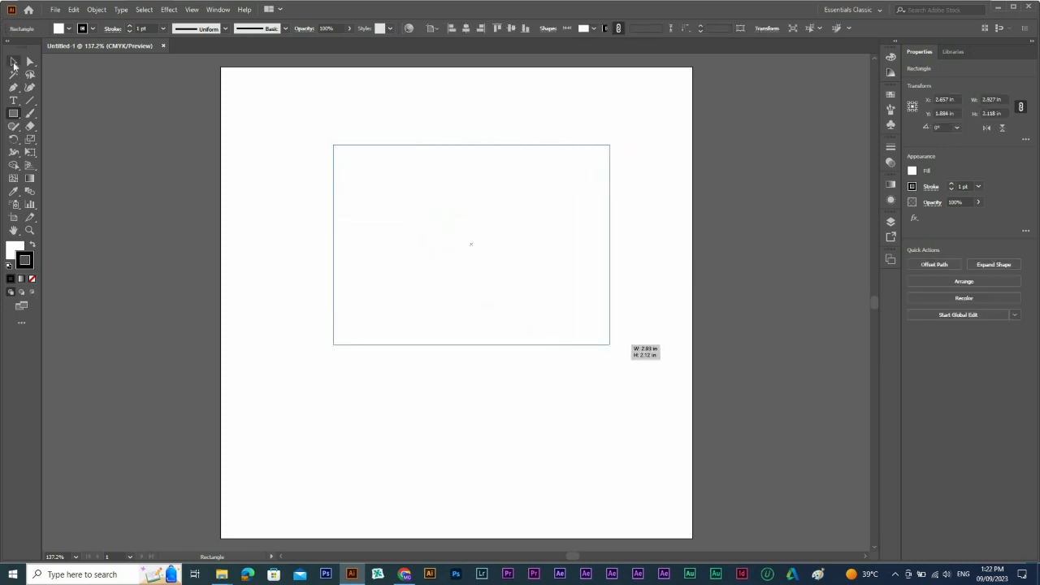
key("v")
left_click_drag(492, 146, 473, 204)
Remove the rectangle's stroke and give it a sky blue fill
left_click(32, 245)
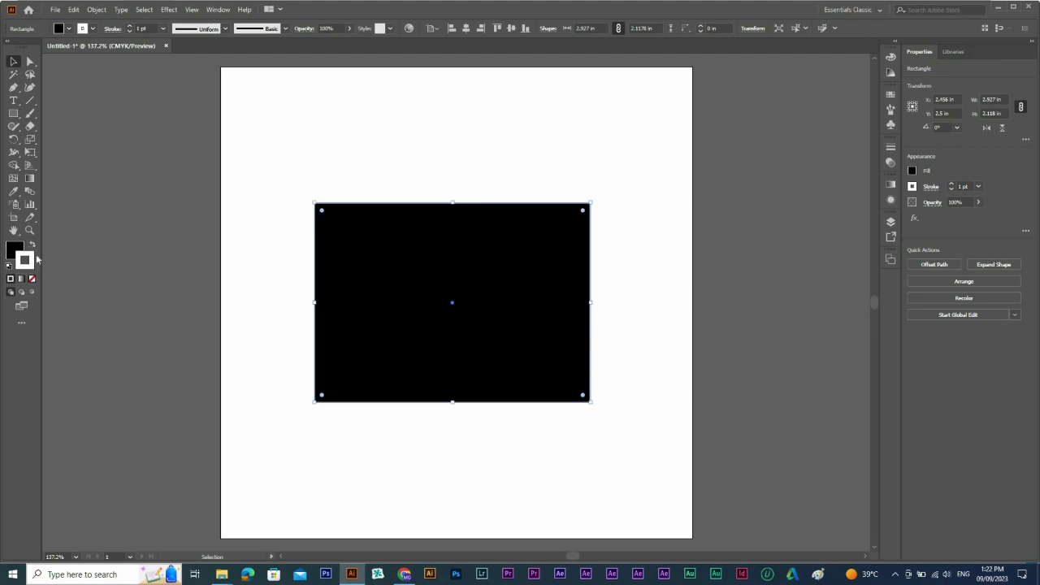
left_click(32, 279)
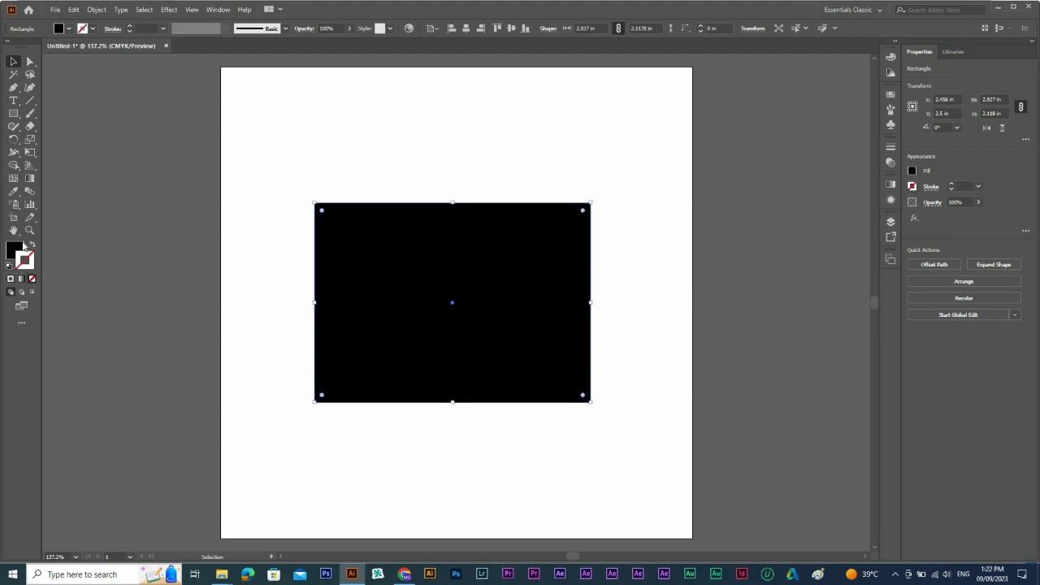
left_click(19, 246)
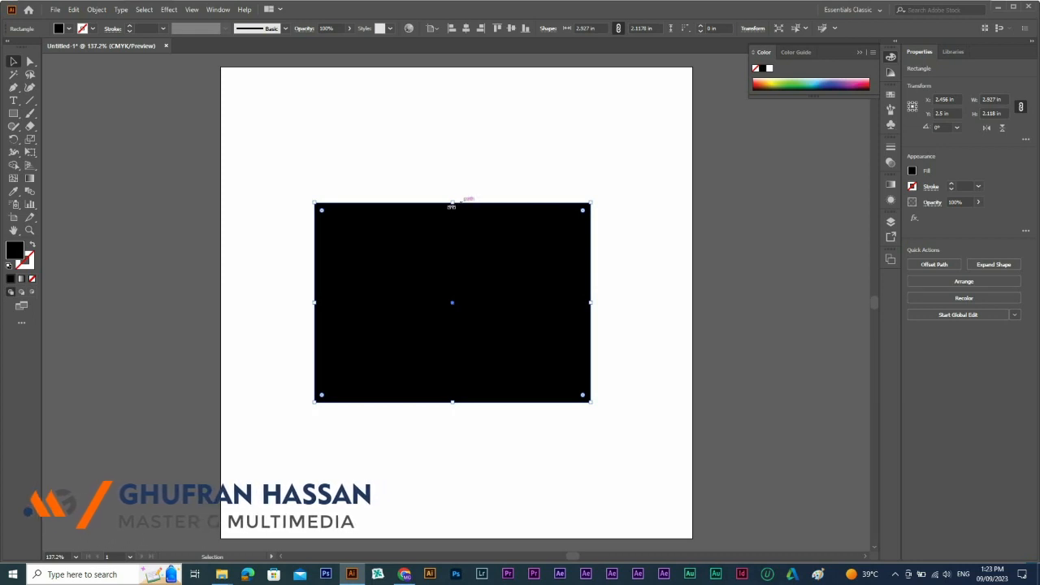
left_click_drag(452, 279, 445, 281)
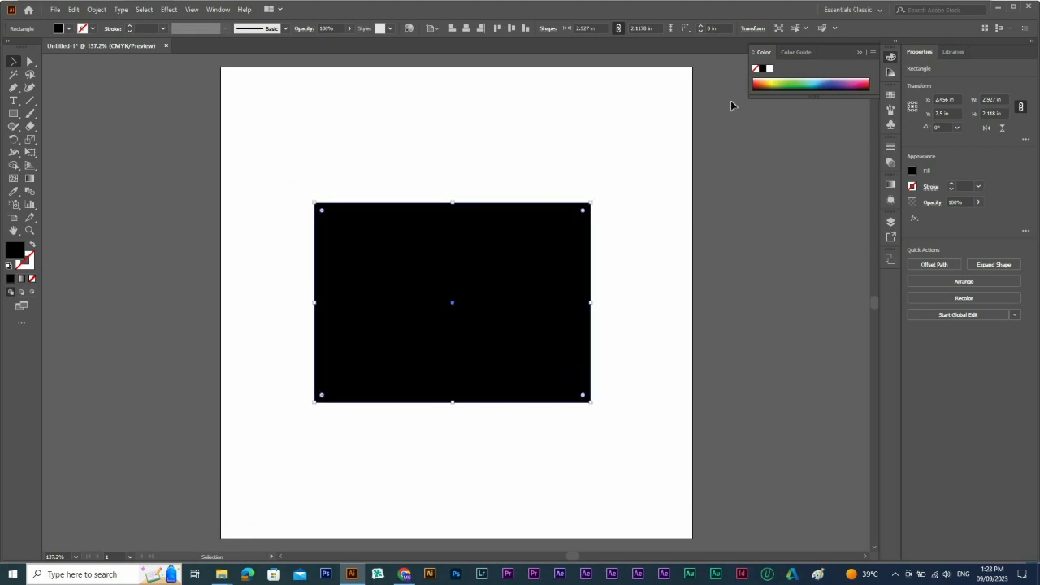
left_click(820, 81)
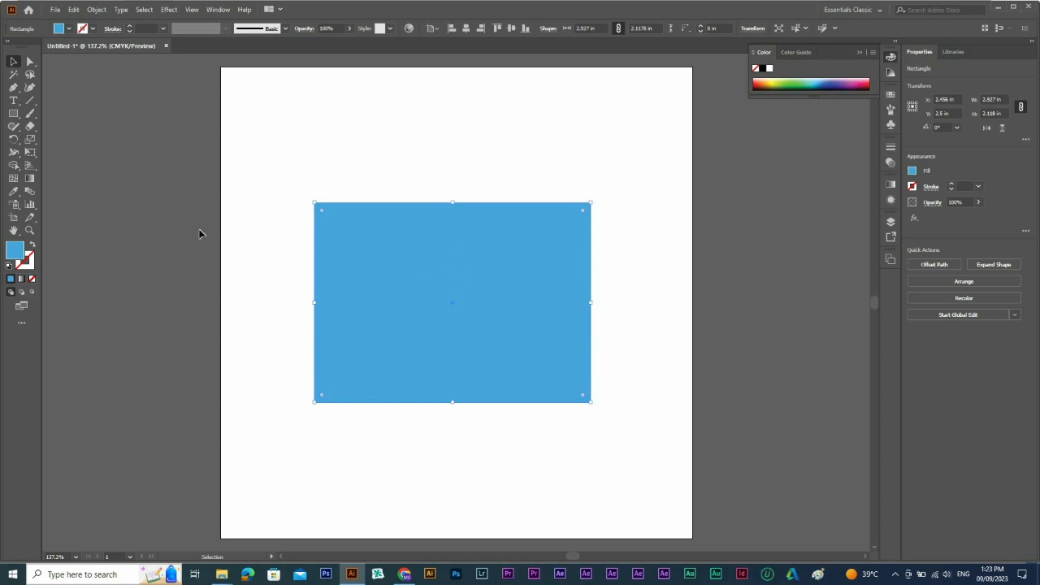
Add a mesh point at the rectangle's center and recolor the upper edge's mesh points orange, blue and dark red from left to right
left_click(14, 178)
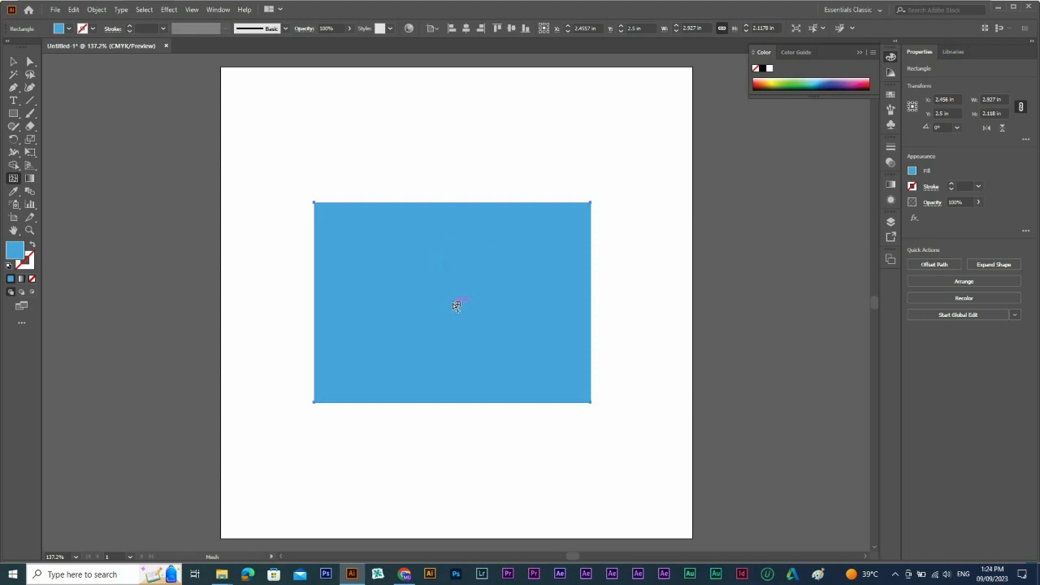
left_click(455, 303)
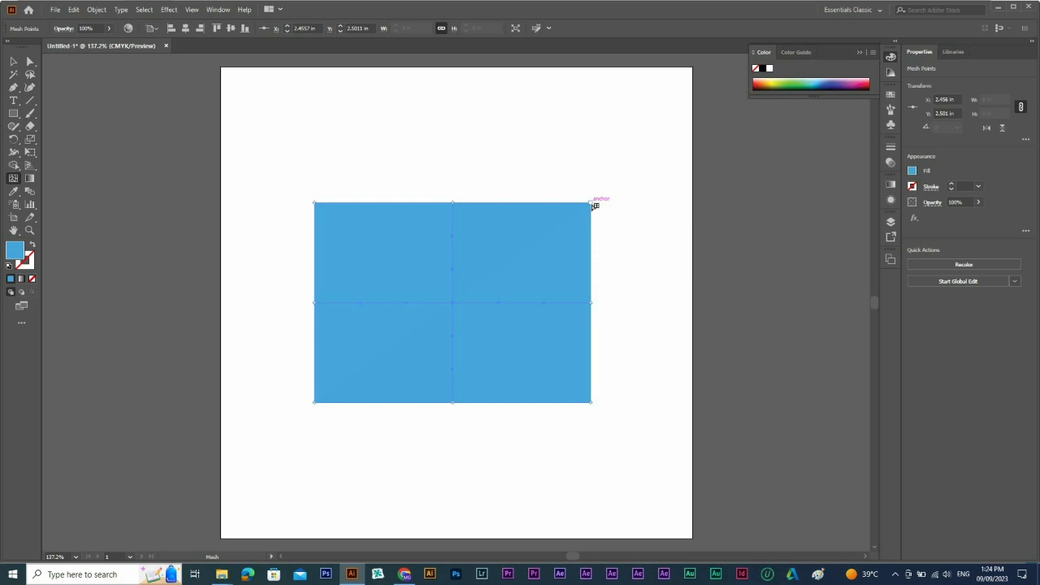
left_click(30, 62)
left_click_drag(297, 185, 333, 219)
left_click(763, 85)
left_click_drag(488, 177, 433, 205)
left_click(826, 78)
left_click_drag(634, 187, 577, 225)
left_click(871, 81)
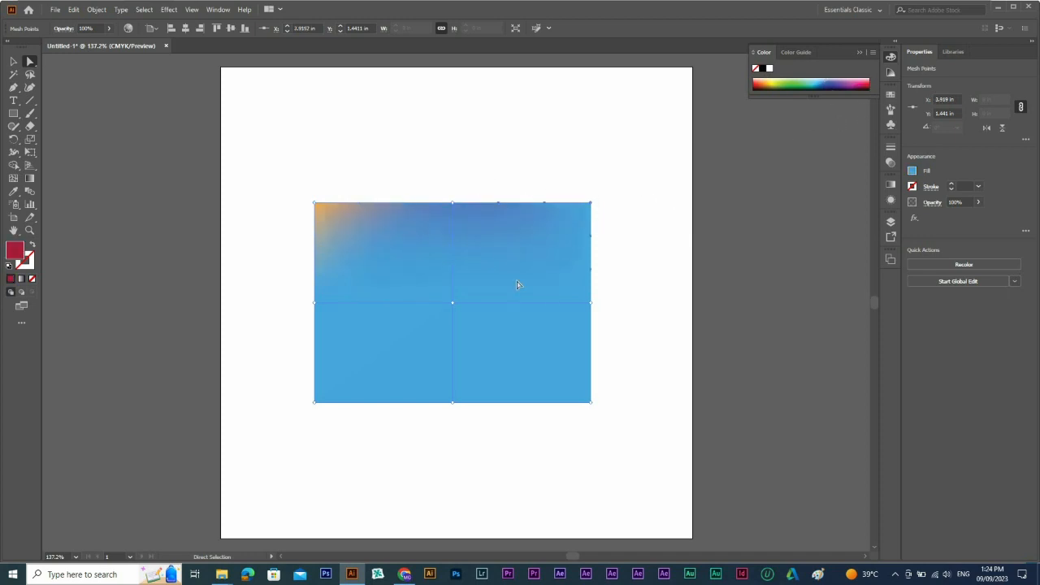
Color the center mesh point green, the middle point of the left edge dark blue, and that of the right edge pink
left_click(453, 302)
left_click(800, 85)
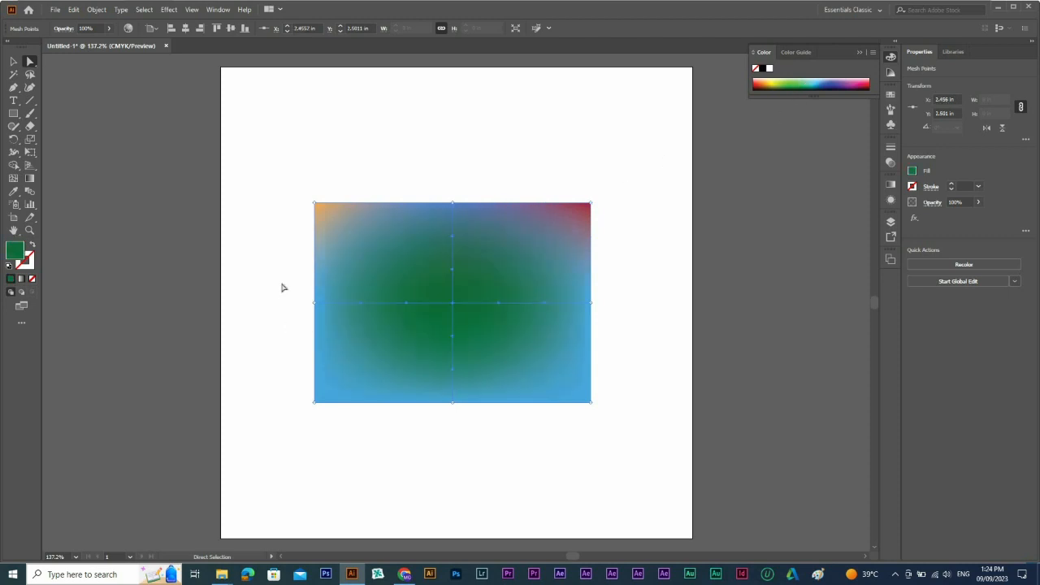
left_click_drag(276, 276, 338, 320)
left_click(828, 84)
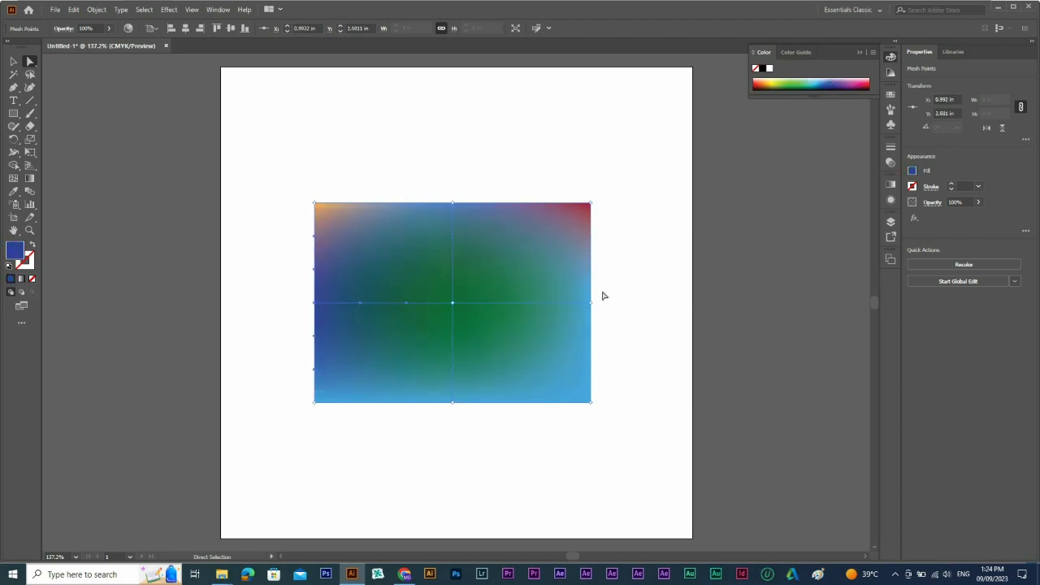
left_click_drag(615, 268, 591, 329)
left_click(853, 78)
Recolor the lower edge's mesh points: very dark brown at the right corner, white in the middle and purple at the left corner
left_click_drag(627, 388, 552, 432)
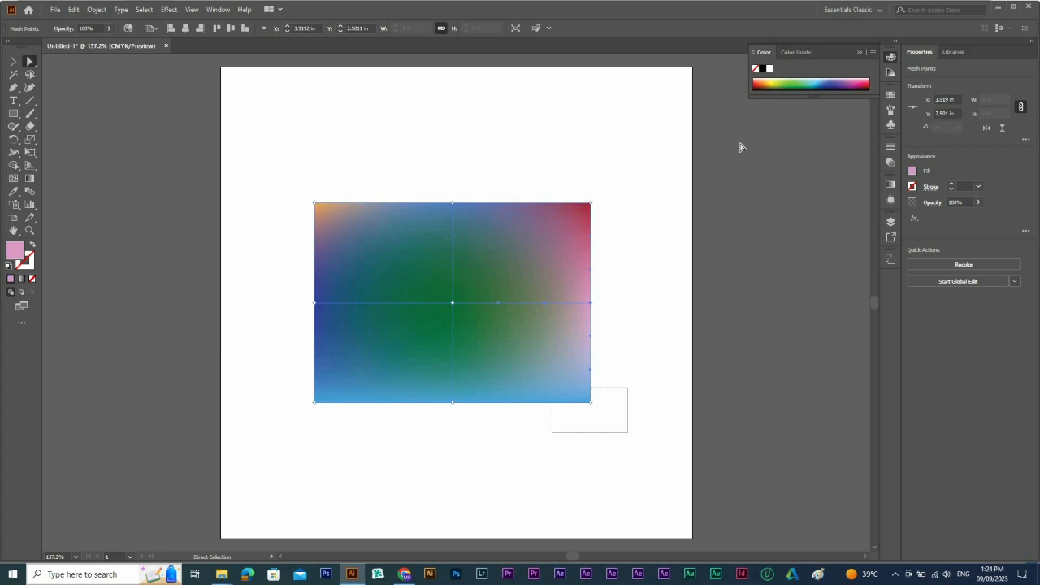
left_click(758, 87)
left_click_drag(480, 450, 440, 402)
left_click_drag(348, 433, 292, 386)
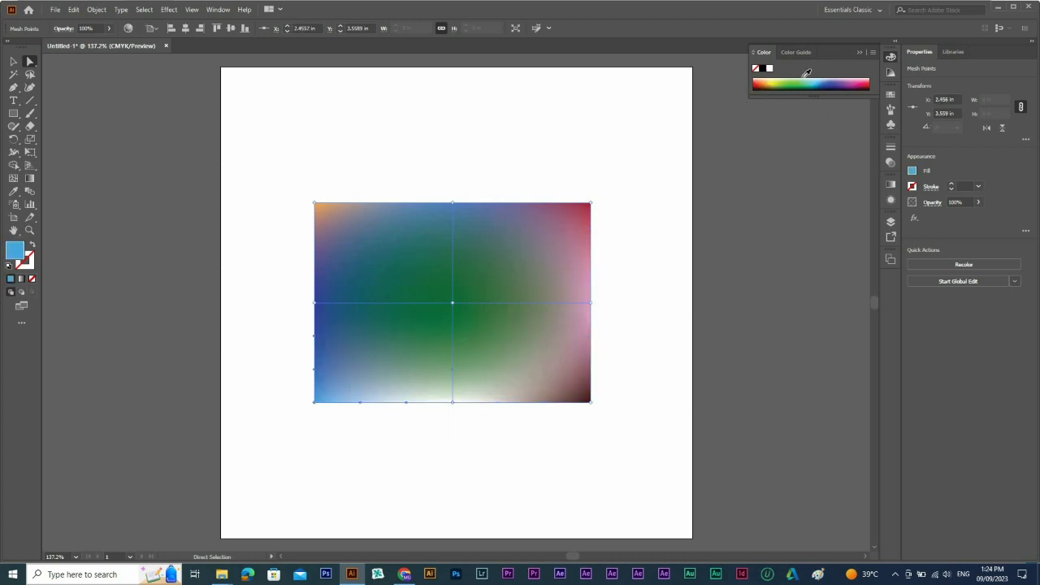
left_click(835, 80)
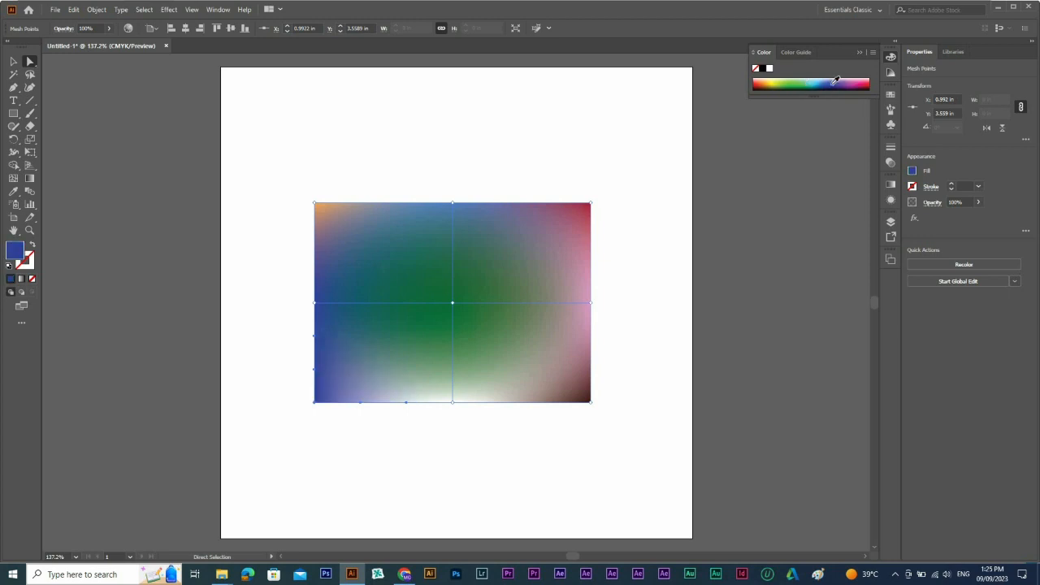
left_click(847, 79)
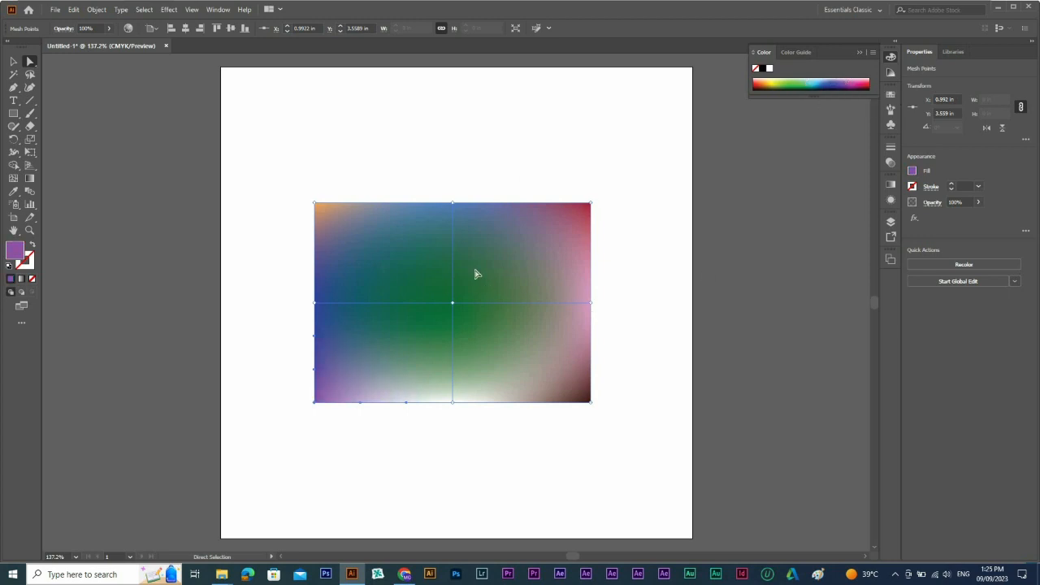
Add two more mesh points, one dark blue in the upper right area and one orange in the left part of the rectangle
left_click(13, 177)
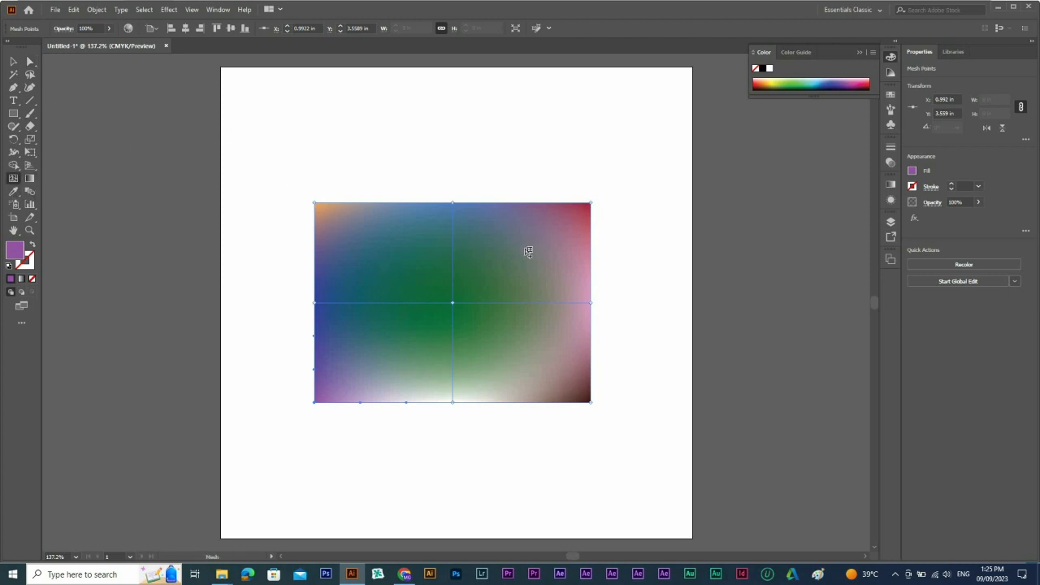
left_click(528, 251)
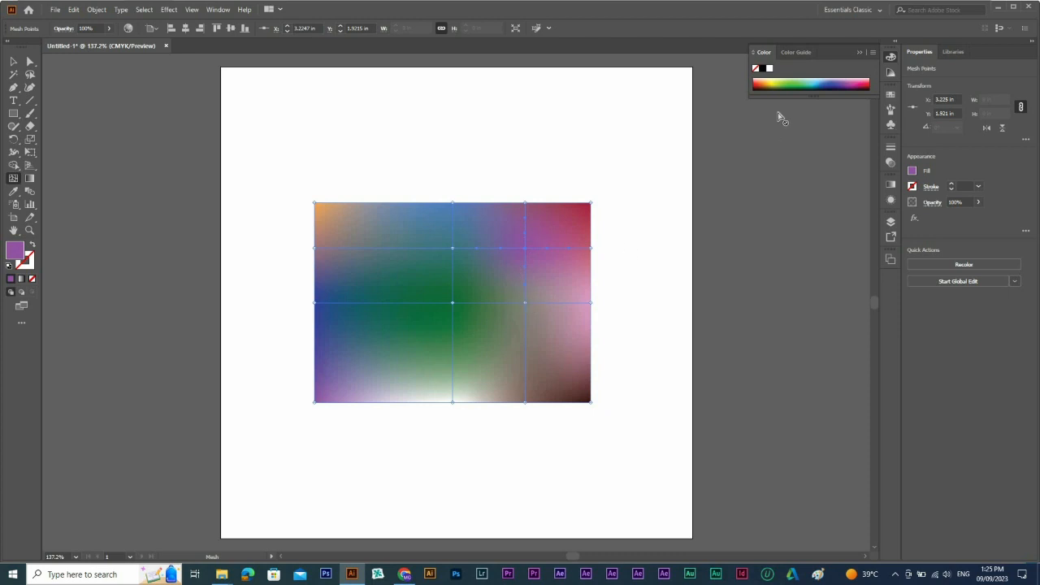
left_click(835, 82)
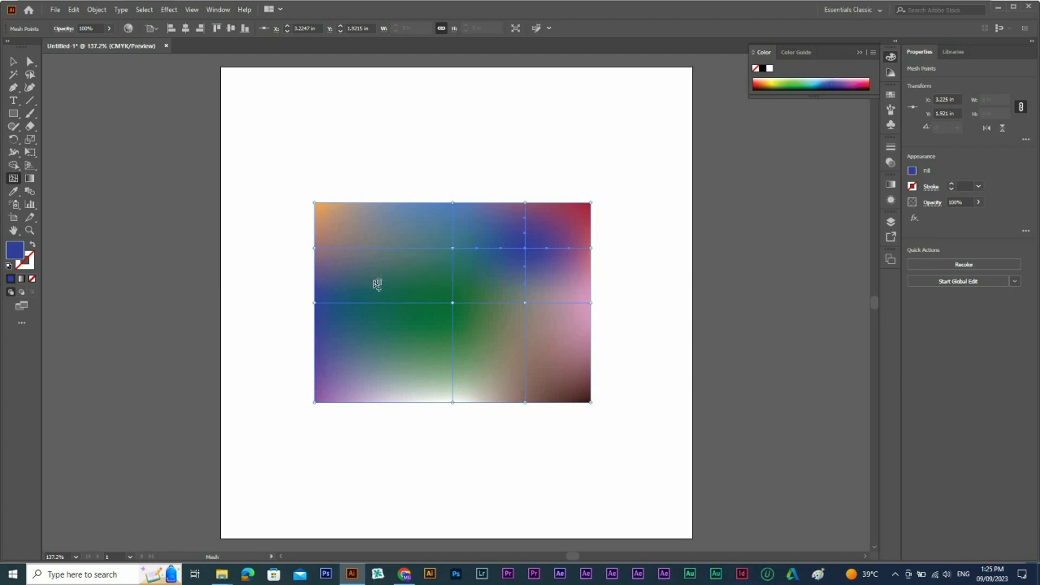
left_click(361, 275)
left_click(769, 81)
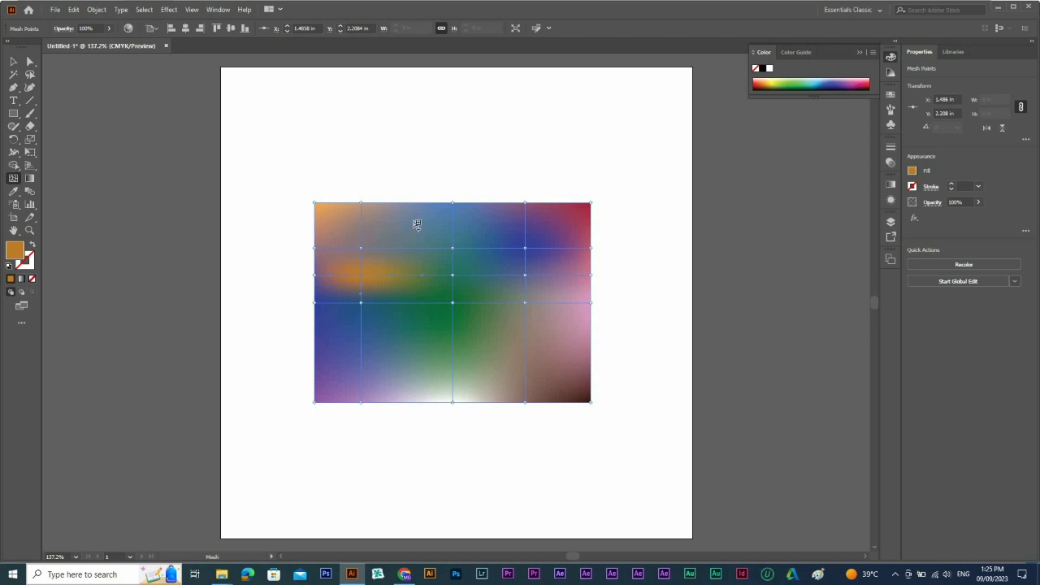
Move the multicolored mesh rectangle off the artboard and delete it
left_click(12, 62)
left_click(549, 184)
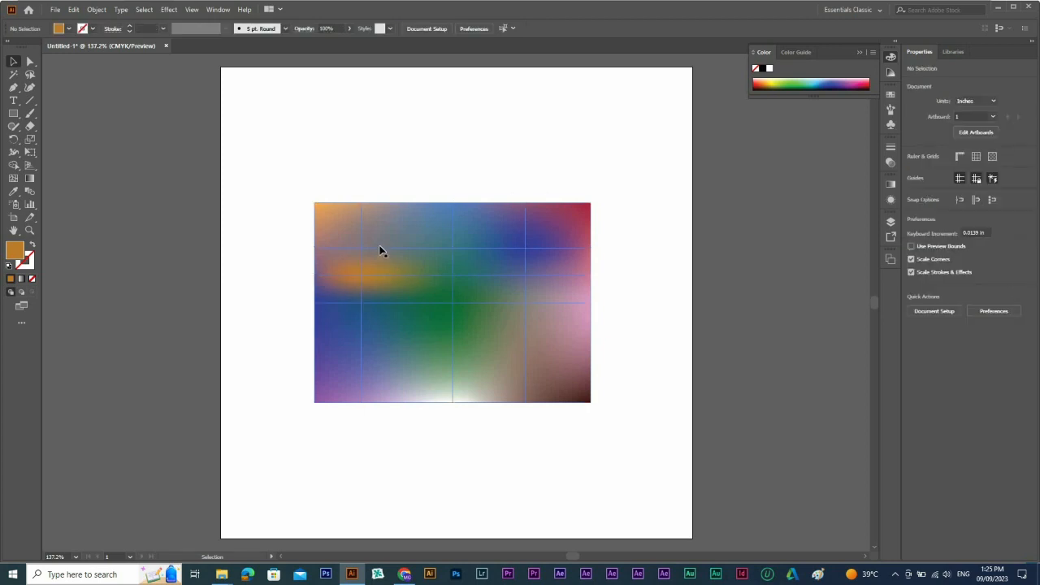
left_click_drag(379, 250, 818, 281)
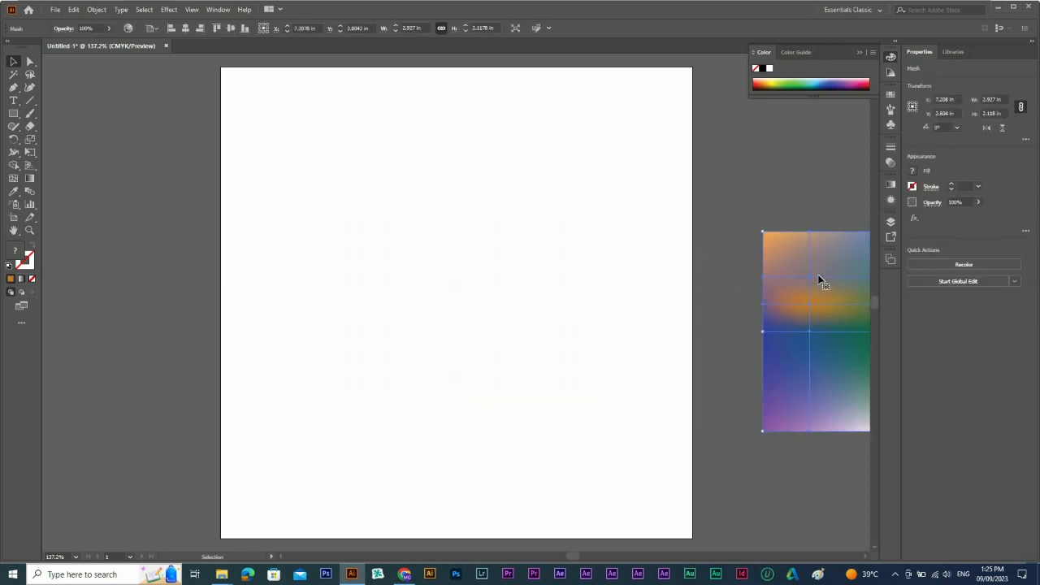
key("Delete")
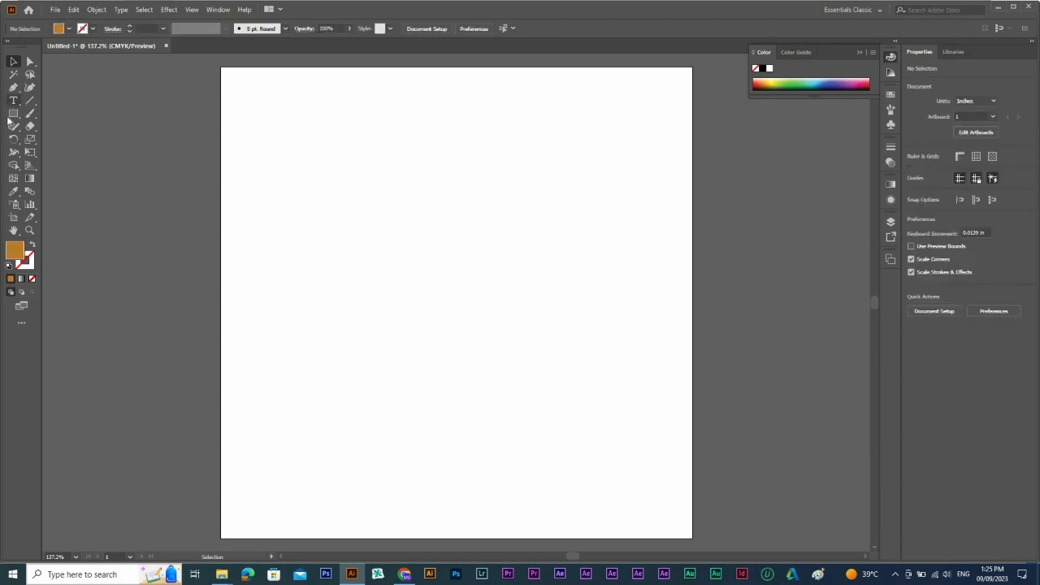
Draw an orange-brown rectangle about 4.13 in wide by 2.51 in high and add a mesh point at its center
left_click(12, 115)
left_click_drag(263, 202, 653, 439)
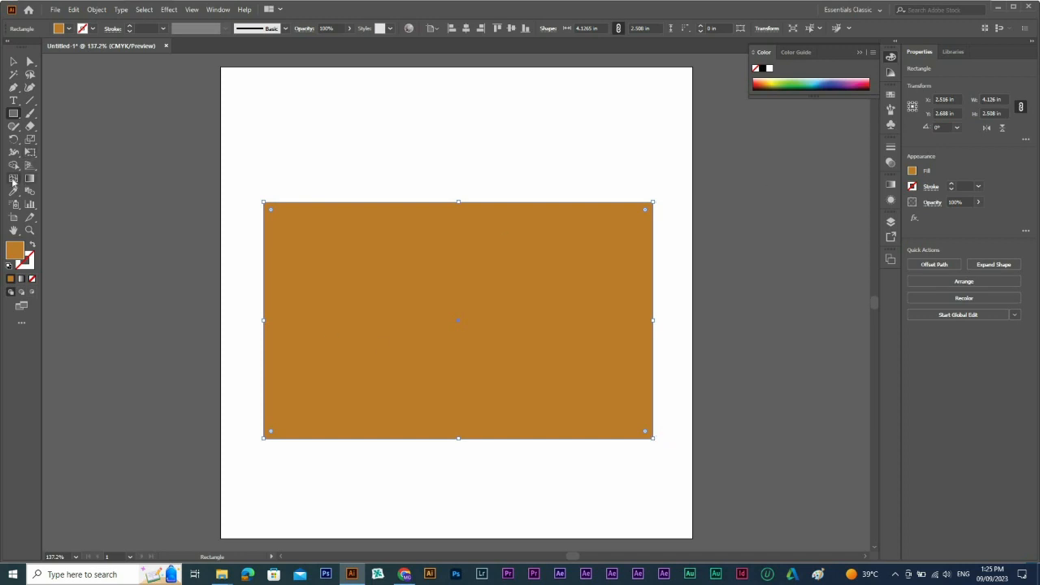
left_click(12, 181)
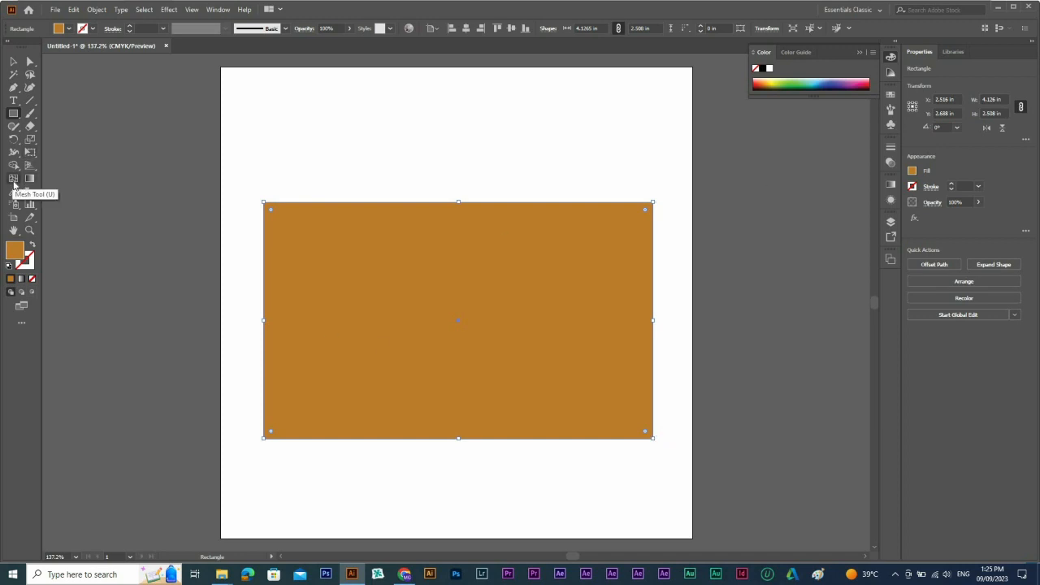
left_click(459, 321)
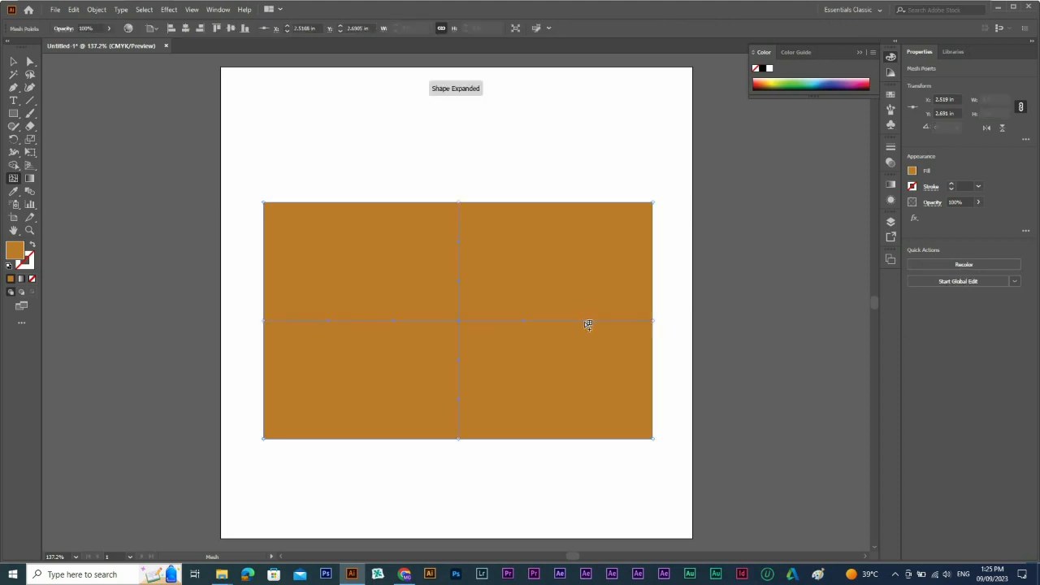
Add mesh points on the horizontal center line to the right and left of the center, replacing the first left point with one farther out
left_click(585, 322)
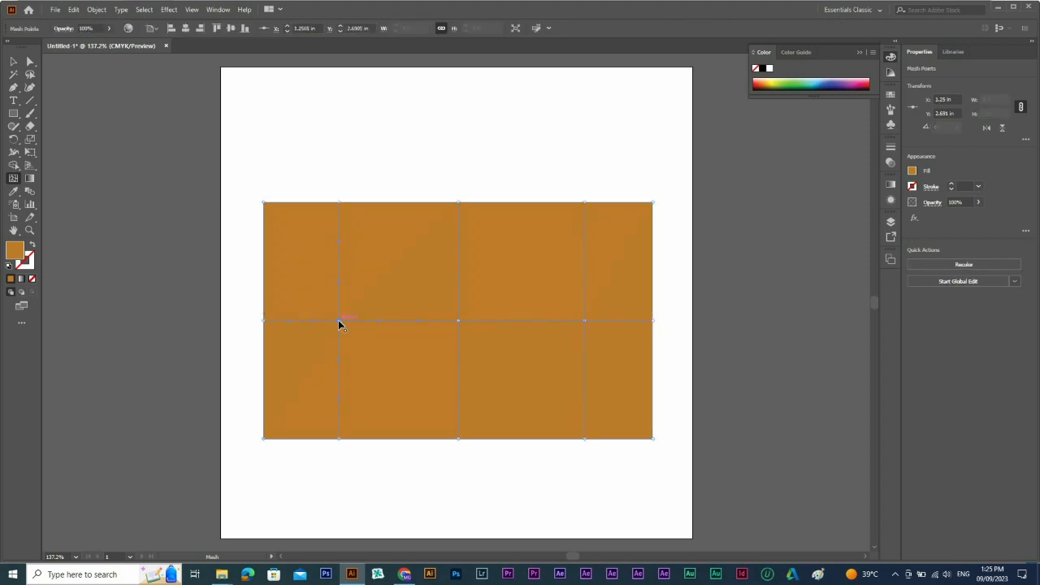
left_click(340, 321, "alt")
left_click(340, 321)
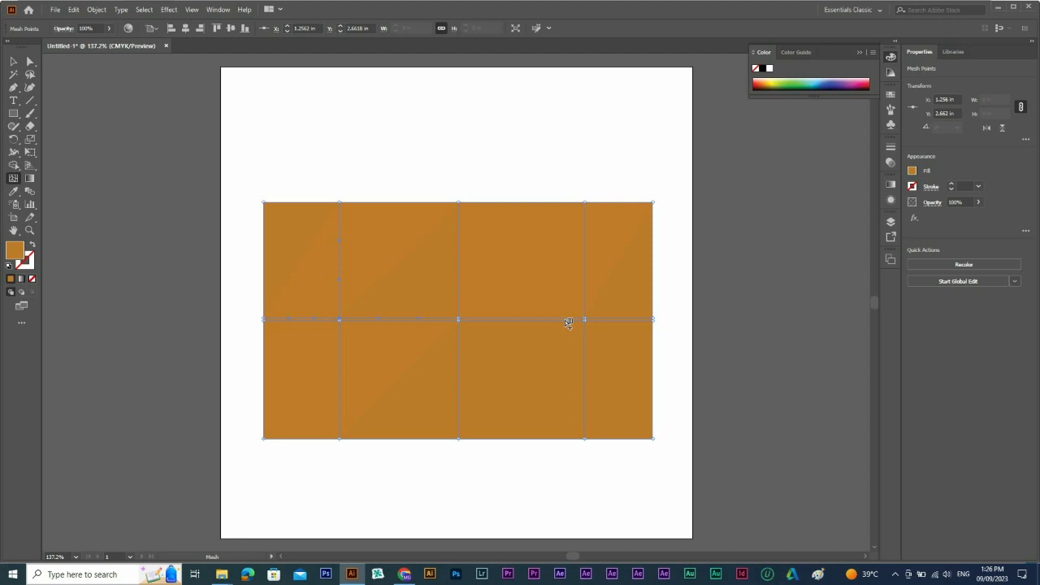
key("ctrl+z")
left_click(329, 321)
Color the three mesh points on the horizontal center line olive yellow, dark blue and dark red from left to right
left_click(30, 62)
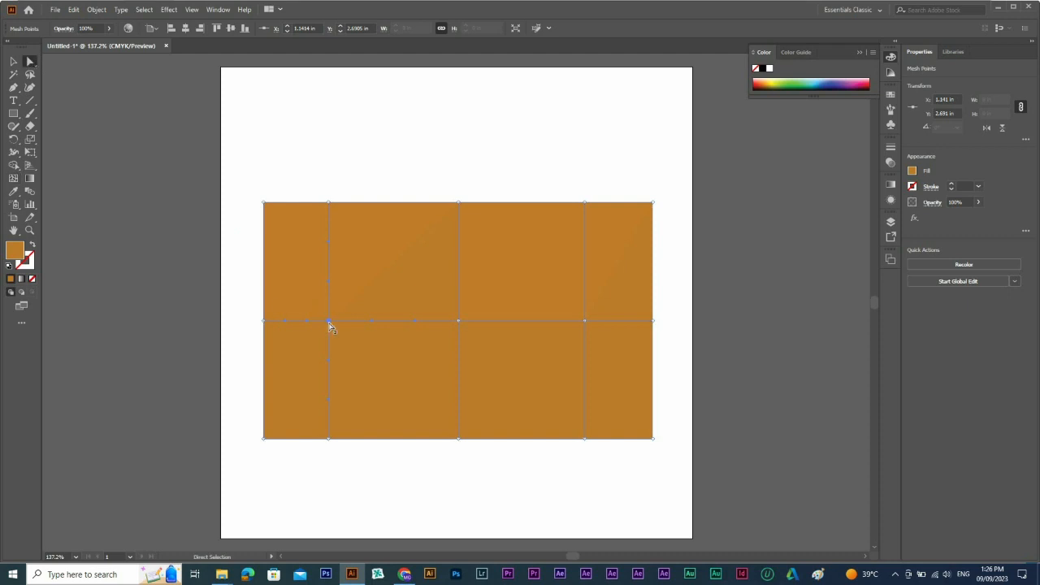
left_click(774, 82)
left_click(459, 320)
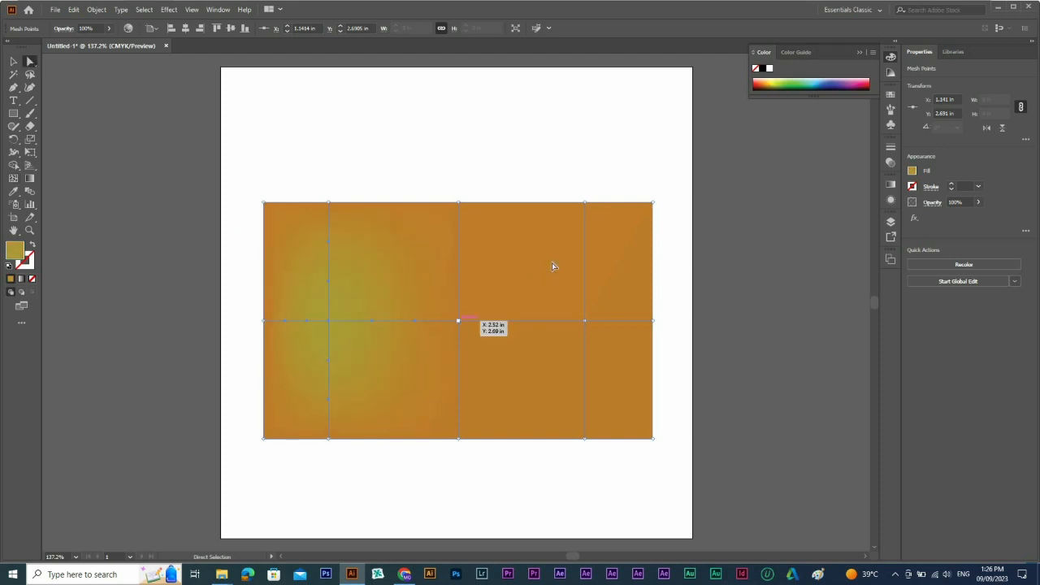
left_click(821, 85)
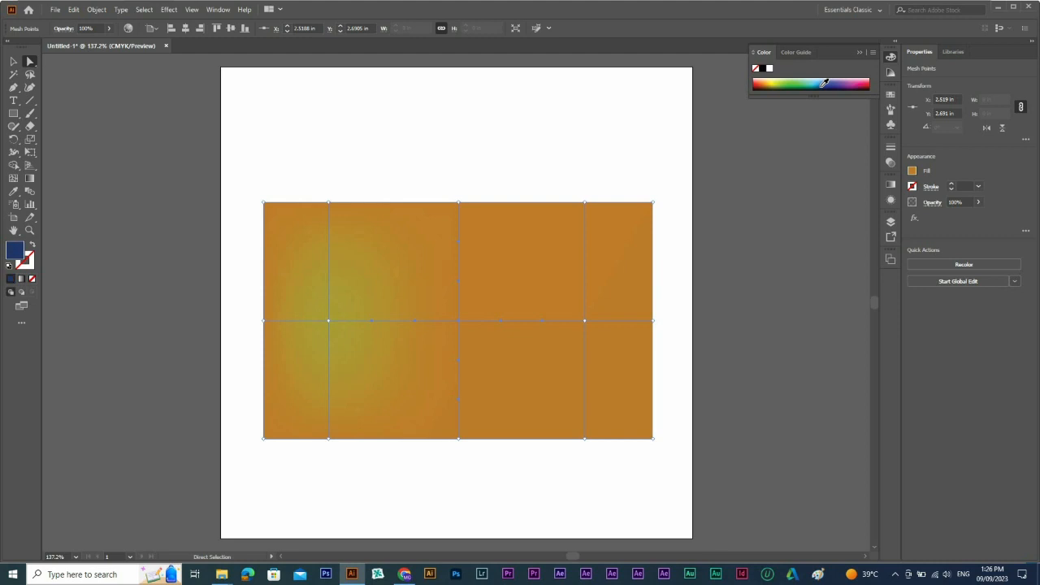
left_click(584, 320)
left_click(868, 82)
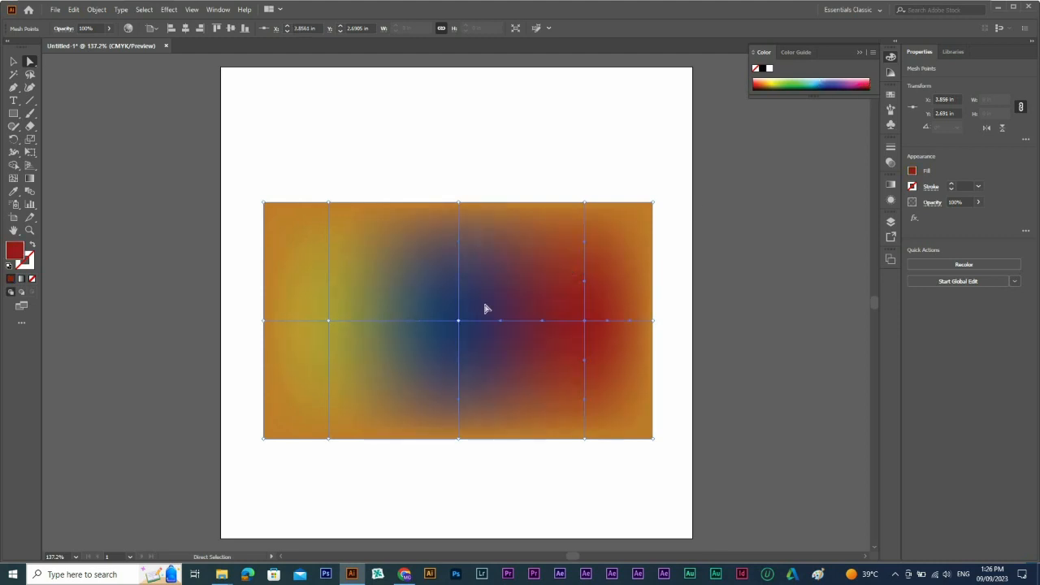
Select the dark blue center mesh point and inspect its handles and color blending up close
left_click_drag(286, 264, 740, 380)
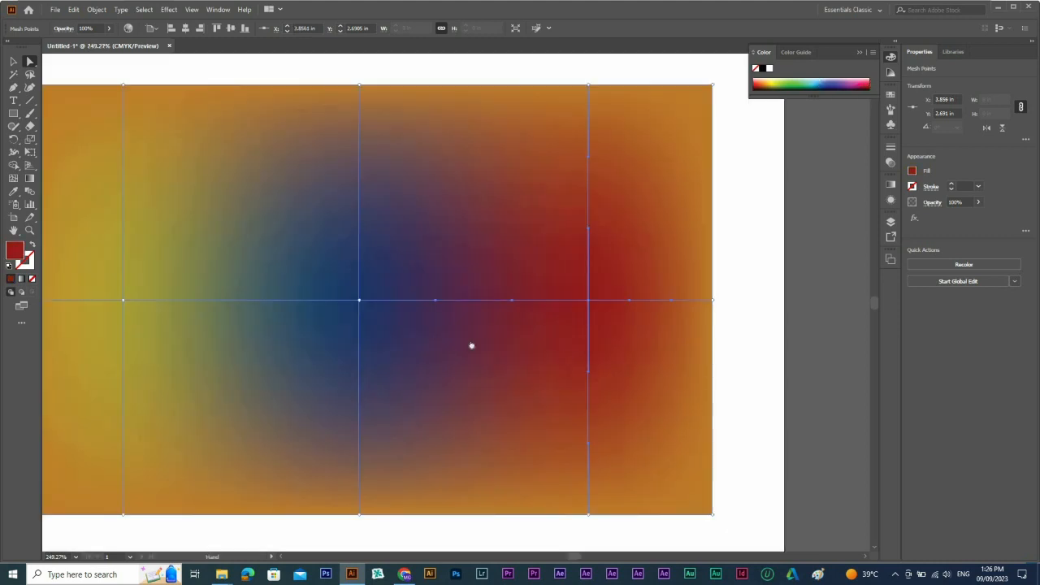
left_click_drag(373, 310, 529, 314)
left_click(516, 304)
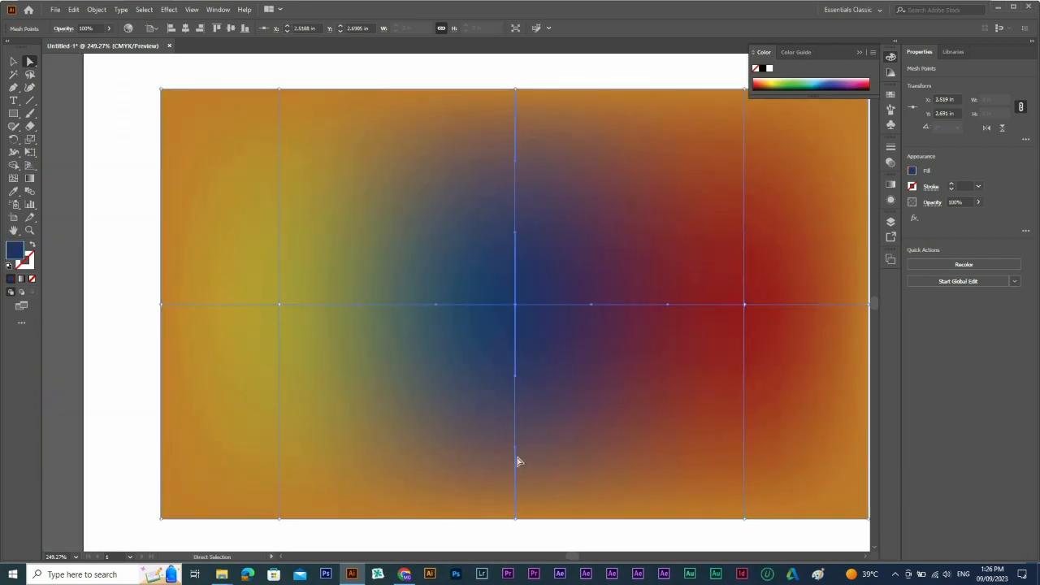
scroll(402, 135, "up", 5)
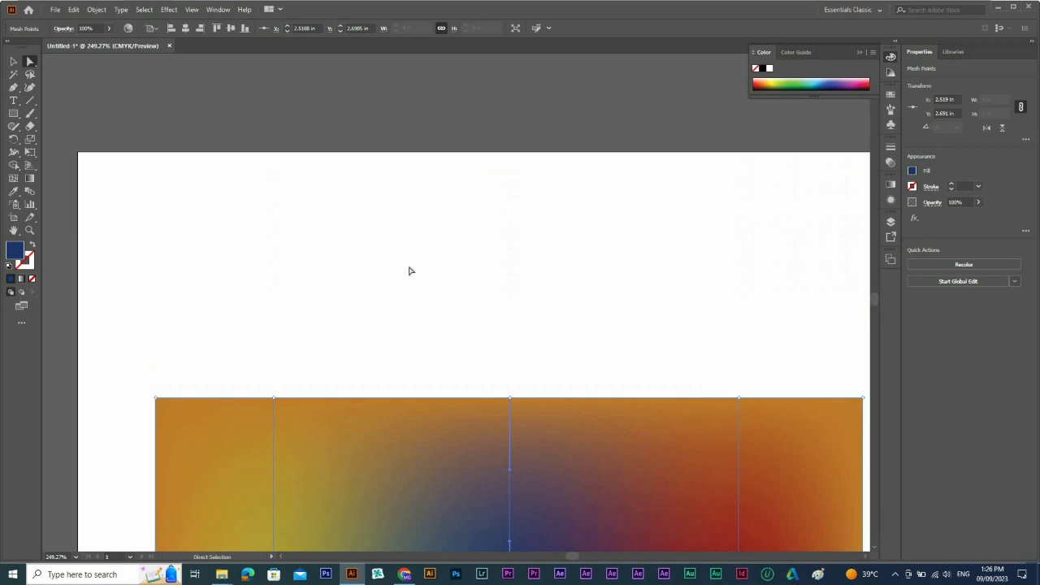
Try bending the vertical mesh line by tilting the upper handle of the dark blue center mesh point, and undo it
scroll(560, 371, "down", 6)
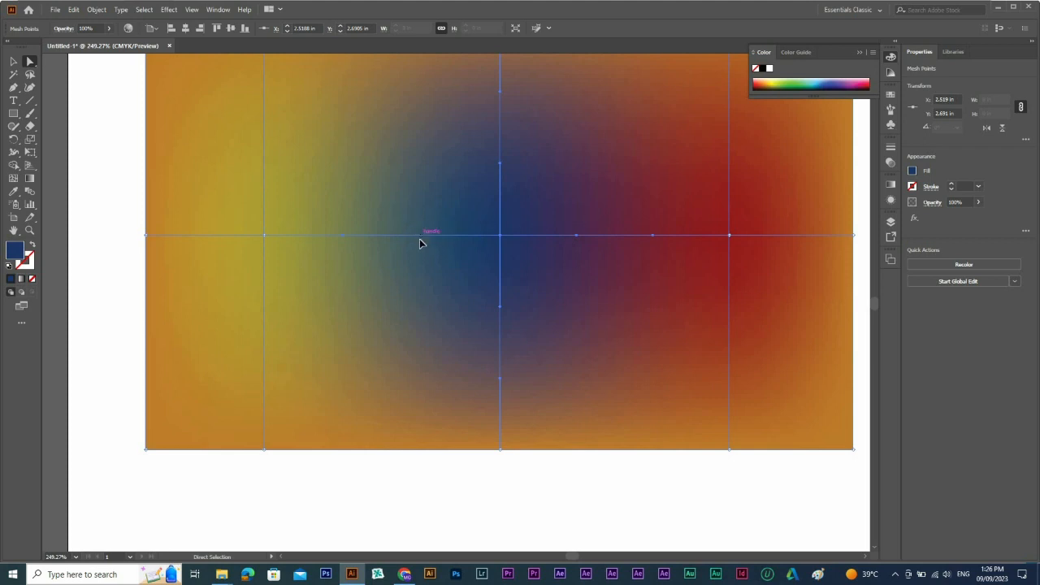
mouse_move(420, 243)
left_mouse_down()
mouse_move(425, 273)
mouse_move(420, 195)
mouse_move(428, 260)
mouse_move(429, 232)
left_mouse_up()
left_click_drag(500, 168, 521, 169)
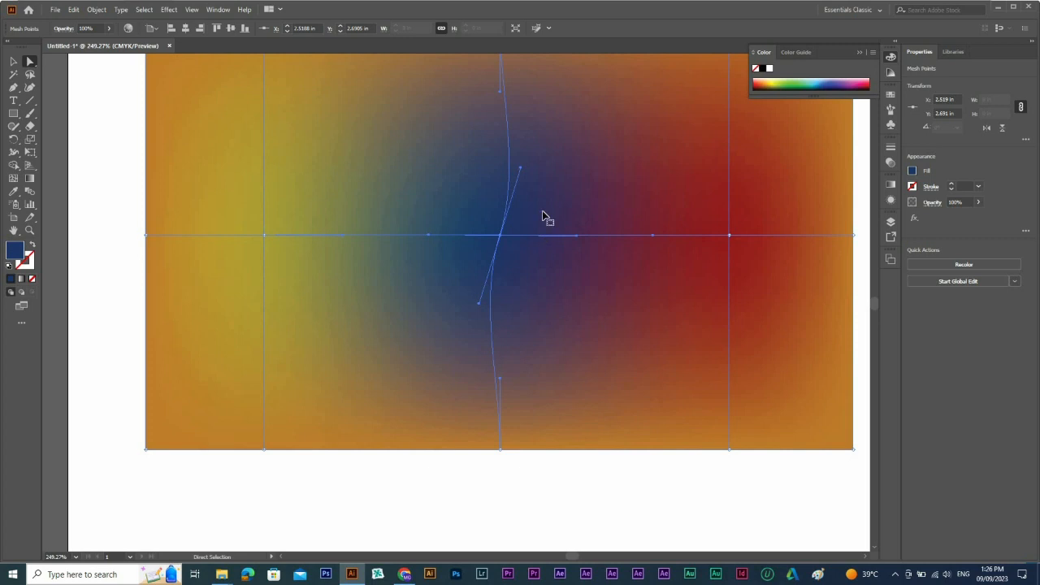
key("ctrl+z")
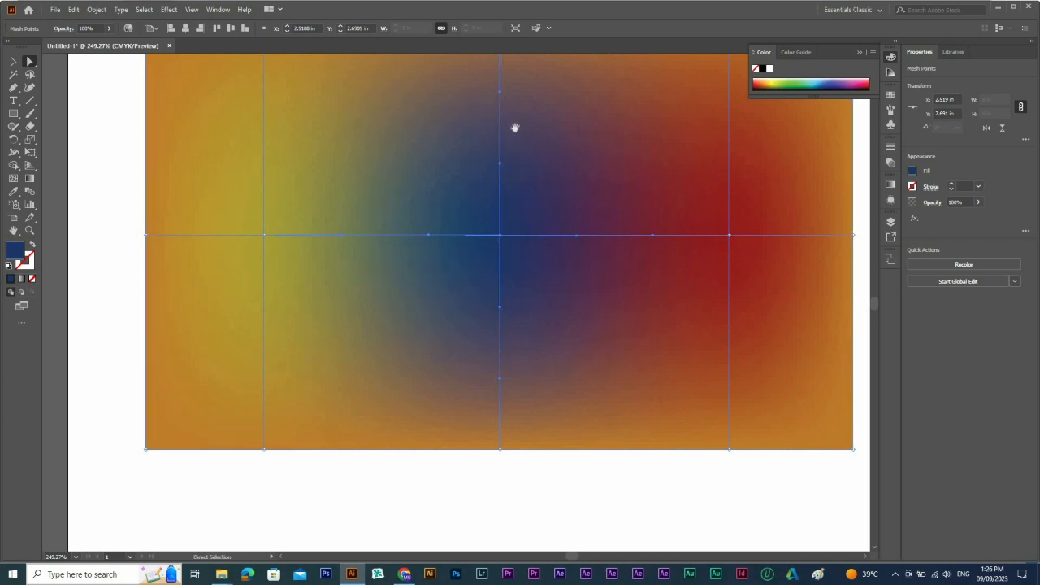
Select the mesh point at the middle of the rectangle's upper edge and inspect its handles and the surrounding blend
left_click_drag(514, 127, 522, 259)
left_click(500, 153)
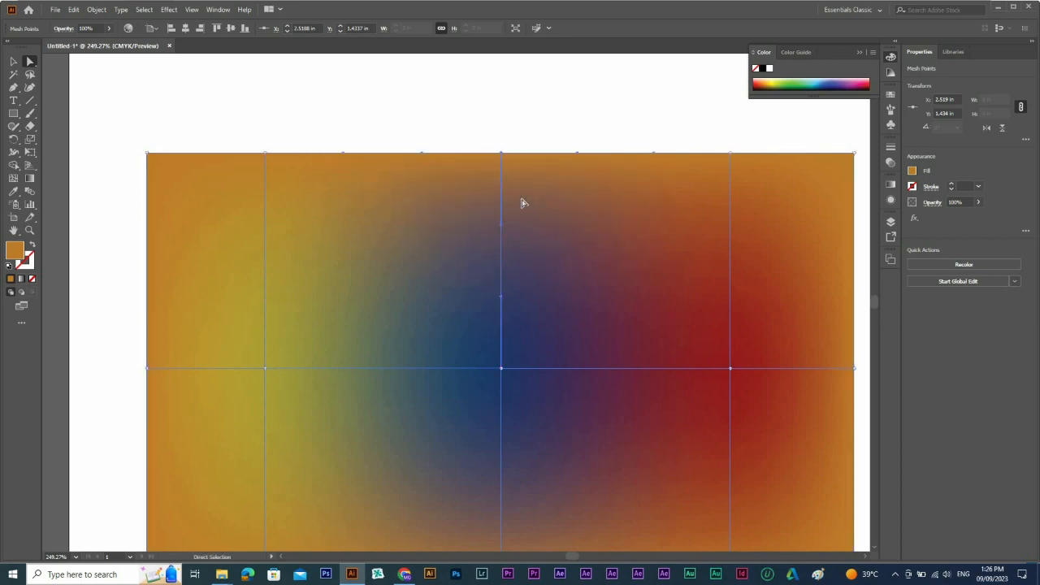
left_click_drag(580, 154, 501, 154)
left_click_drag(501, 225, 519, 111)
scroll(506, 361, "down", 3)
left_click_drag(414, 177, 411, 242)
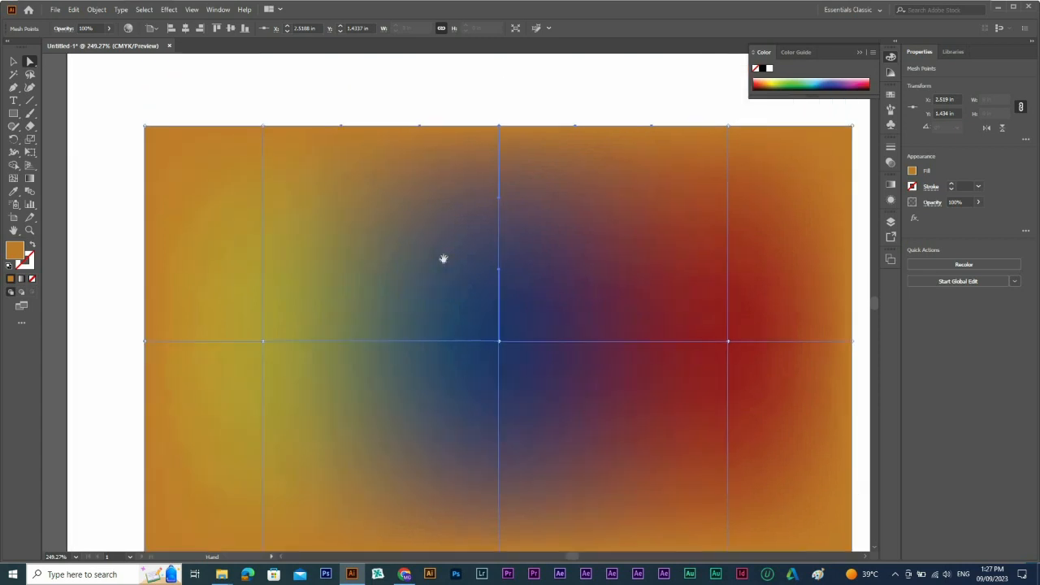
left_click_drag(464, 368, 455, 349)
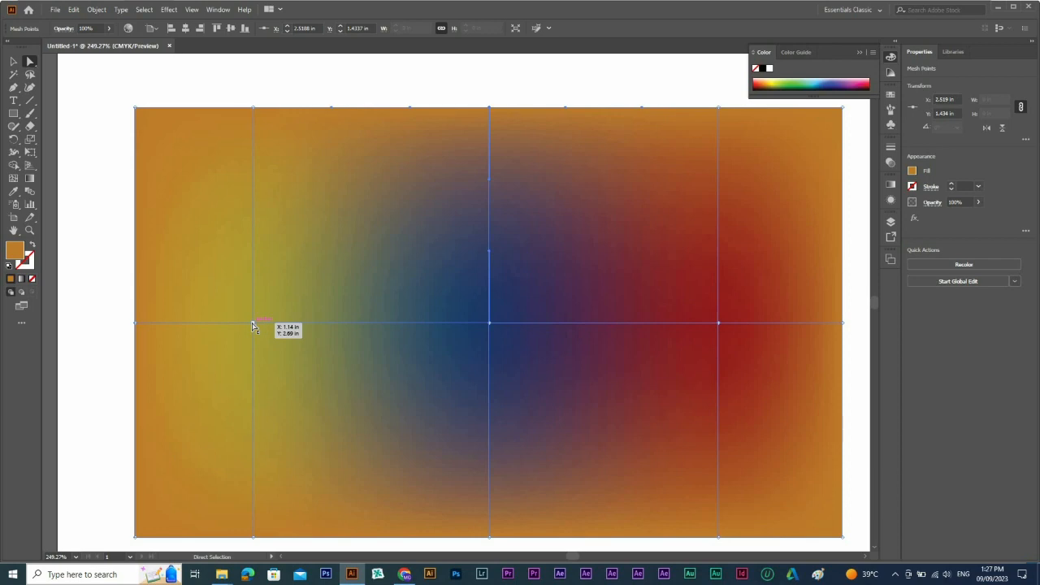
Try tilting the olive mesh point's right handle and moving the point to about X 2.36 in, undoing both changes
left_click(30, 62)
left_click(252, 323)
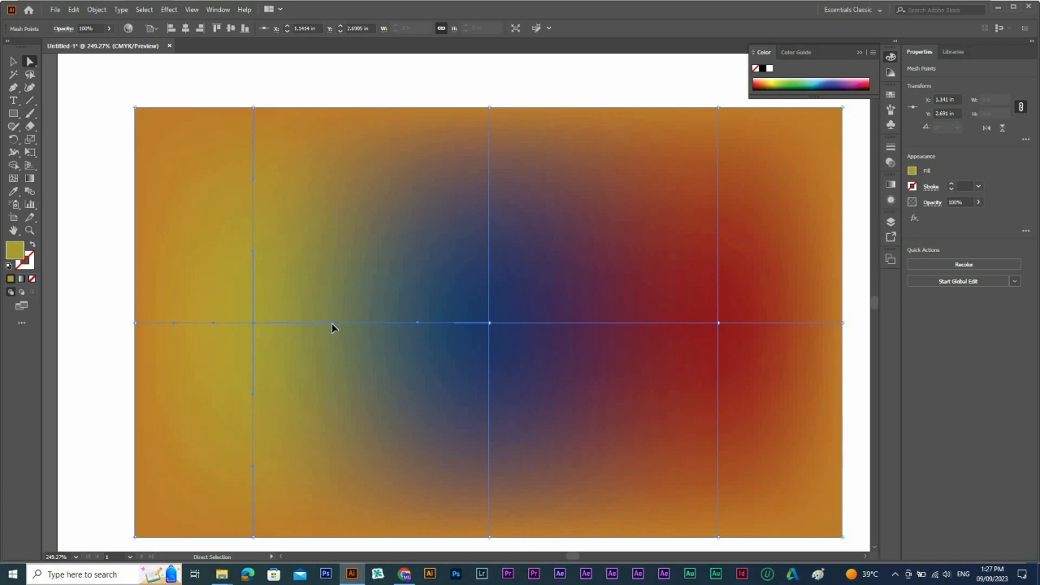
left_click_drag(333, 326, 331, 347)
key("ctrl+z")
left_click_drag(254, 324, 462, 325)
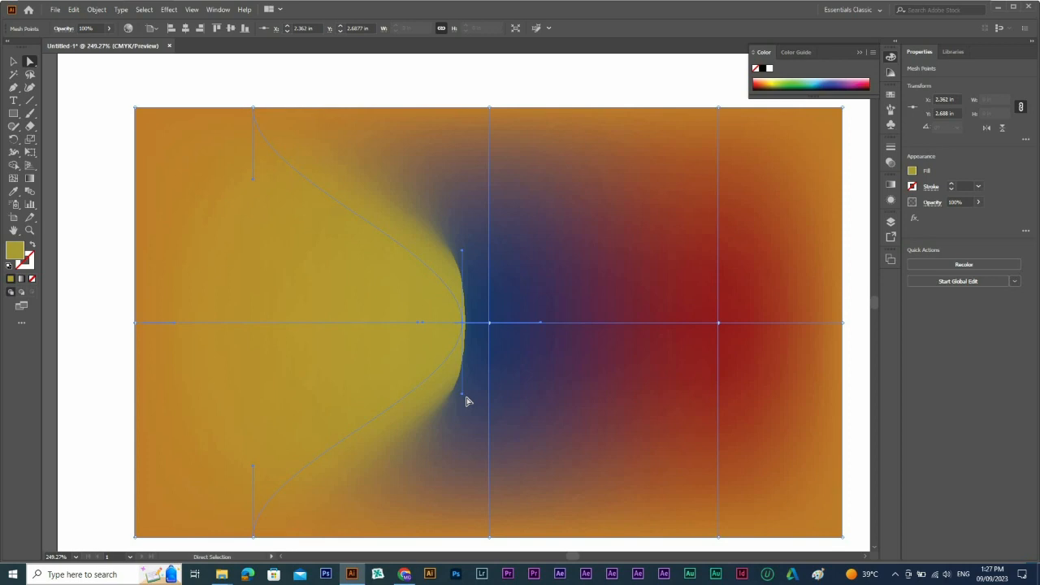
key("ctrl+z")
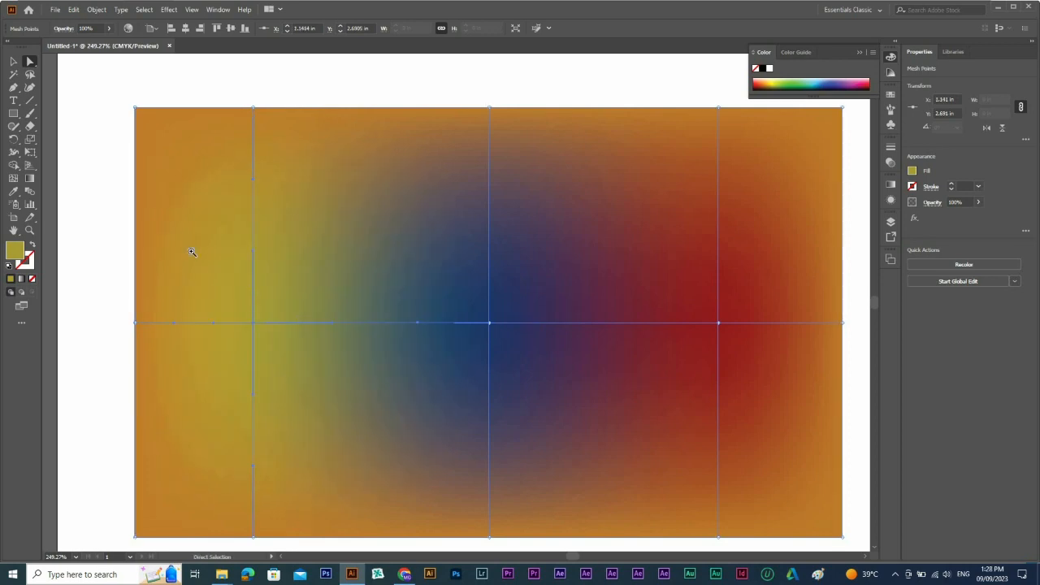
Try tilting the olive mesh point's right handle downward in a close-up view, and undo the bend
scroll(658, 441, "up", 2)
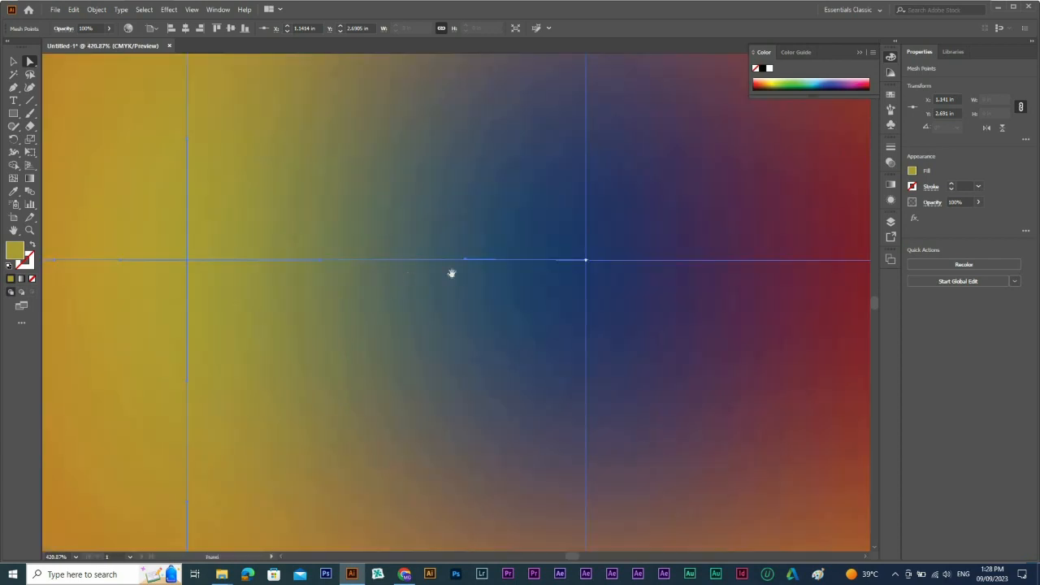
left_click_drag(187, 264, 317, 302)
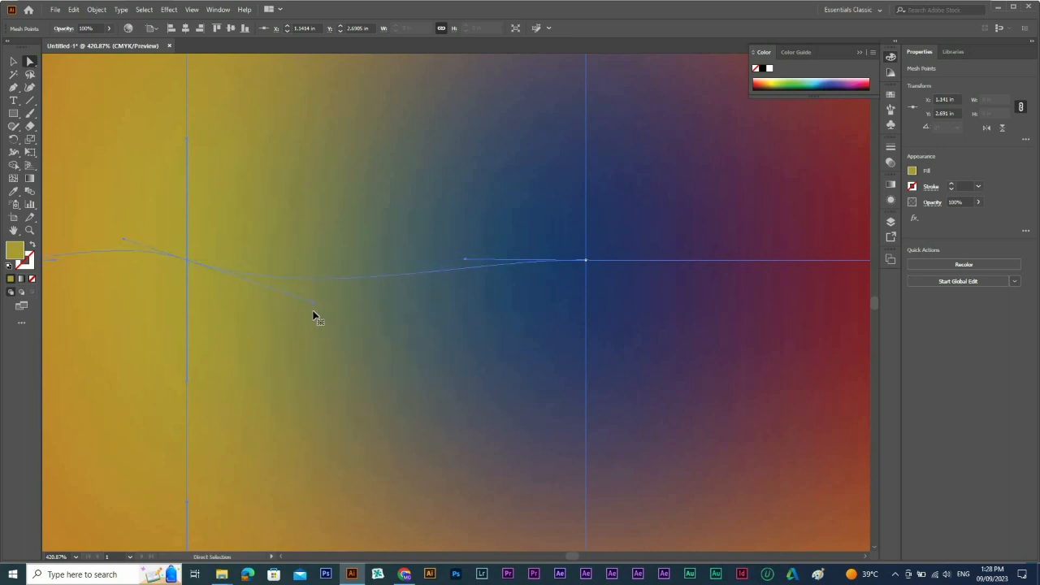
key("ctrl+z")
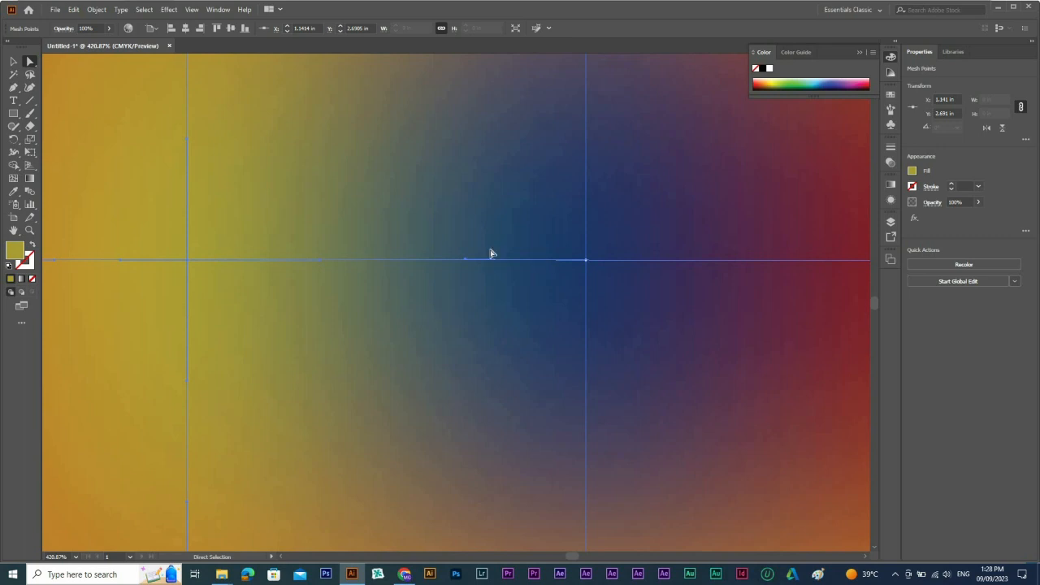
Move the olive mesh point in stages along the horizontal mesh line to about X 2.41 in, close to the center point
left_click_drag(191, 265, 337, 260)
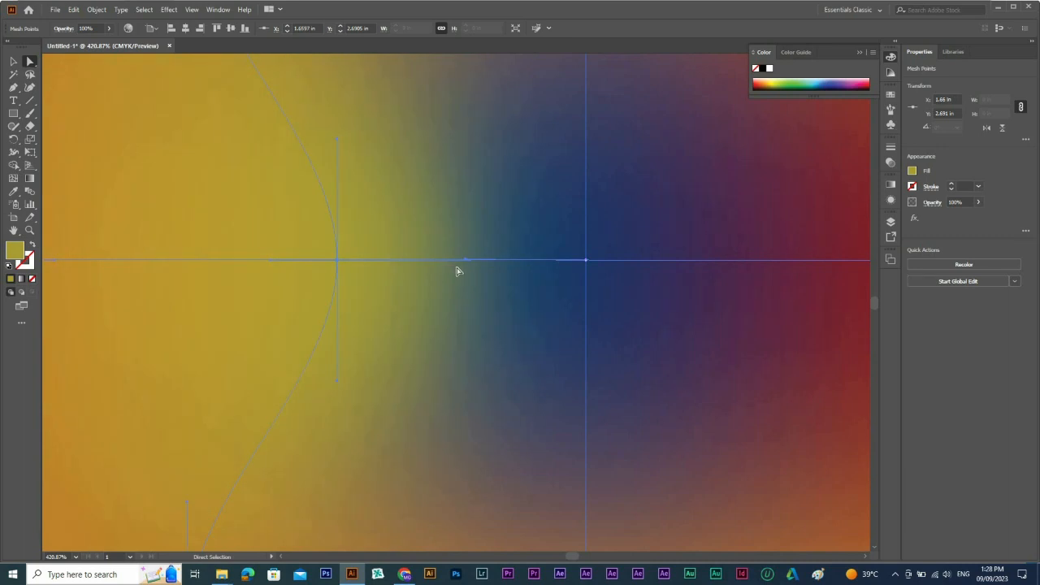
left_click_drag(472, 267, 470, 269)
key("ctrl+z")
left_click_drag(337, 260, 438, 266)
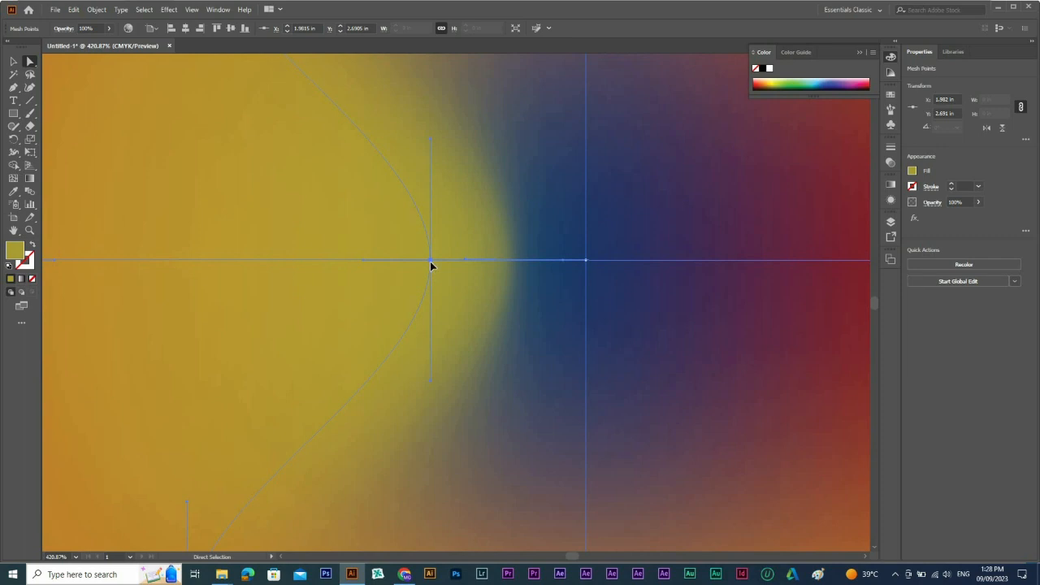
left_click_drag(430, 259, 593, 267)
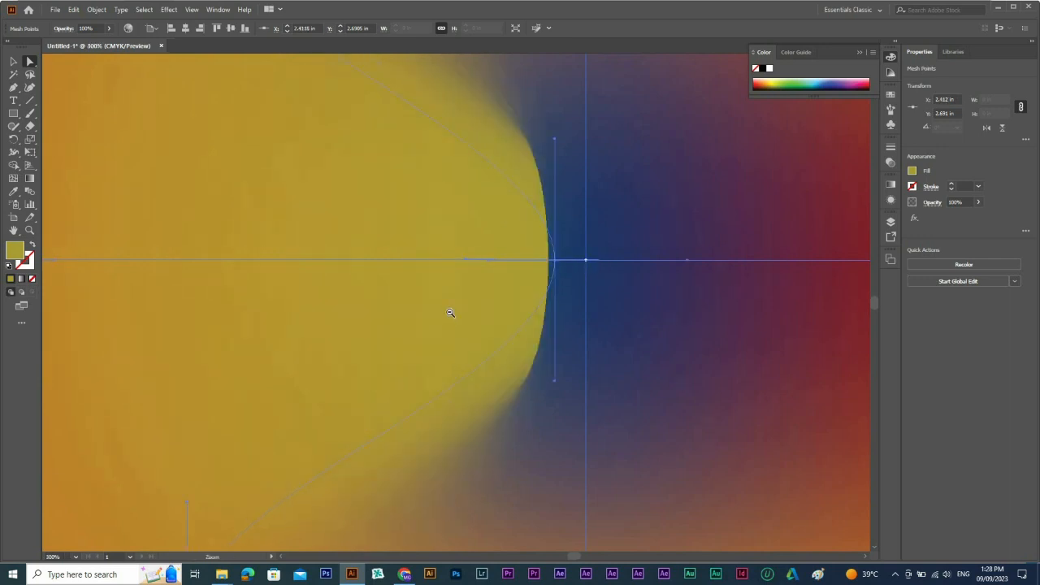
Deselect the rectangle to examine the sharp olive-blue edge, shift the olive mesh point slightly, and undo its latest moves
left_click(450, 309, "alt")
left_click(450, 367, "alt")
left_click(399, 59)
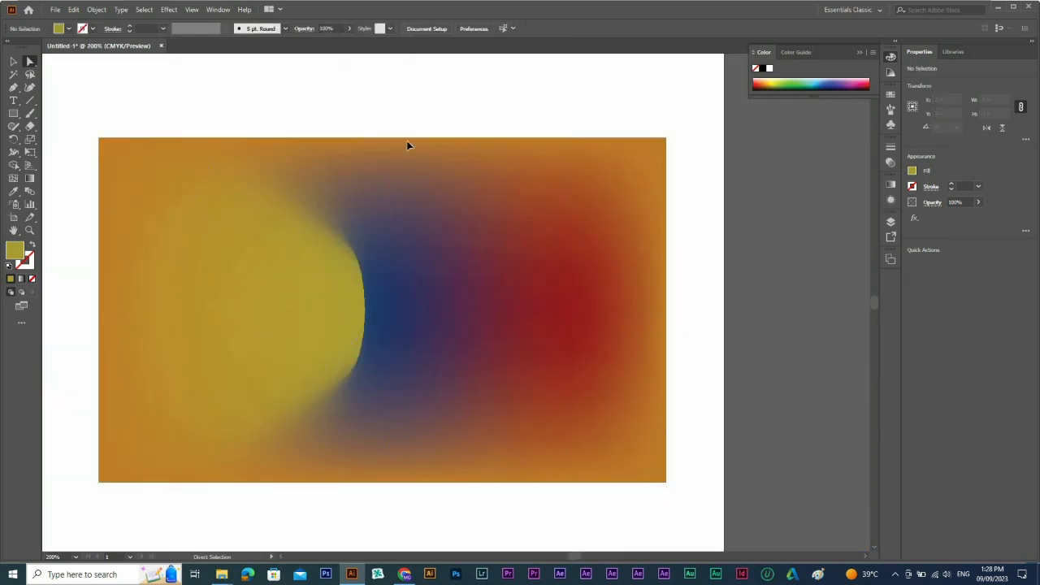
left_click(355, 317)
key("ctrl+z")
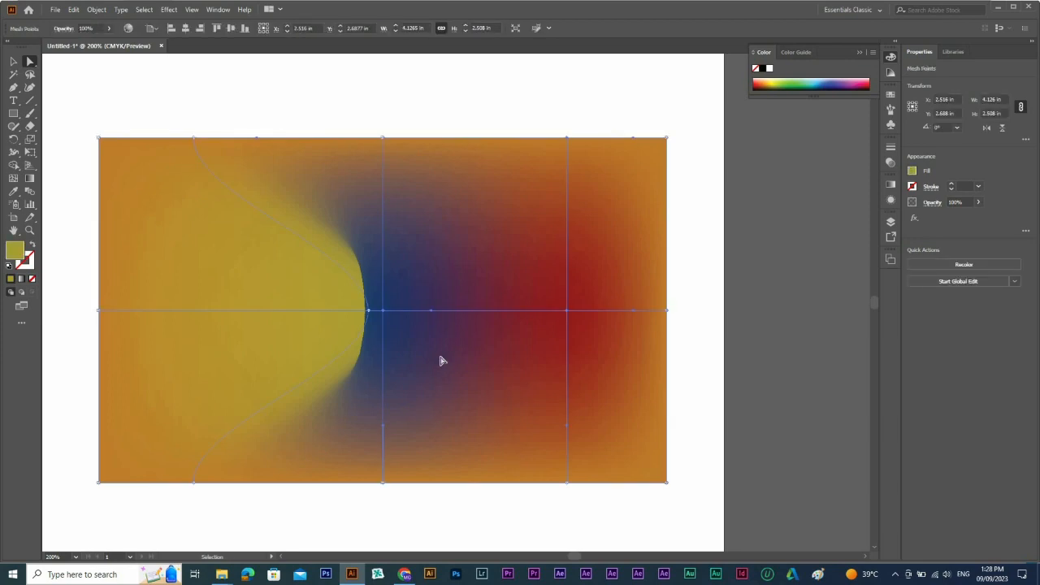
key("ctrl+z")
key("ctrl+z")
Move the olive mesh point to about X 2.34 in and slightly tilt the dark blue center point's left handle
left_click_drag(151, 224, 668, 447)
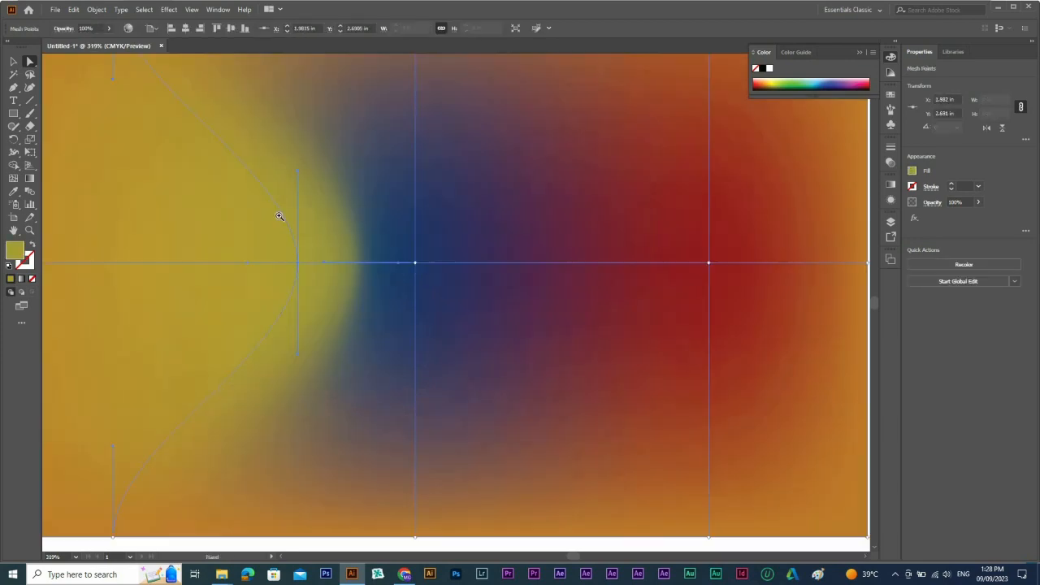
left_click_drag(210, 240, 627, 368)
left_click_drag(450, 313, 497, 321)
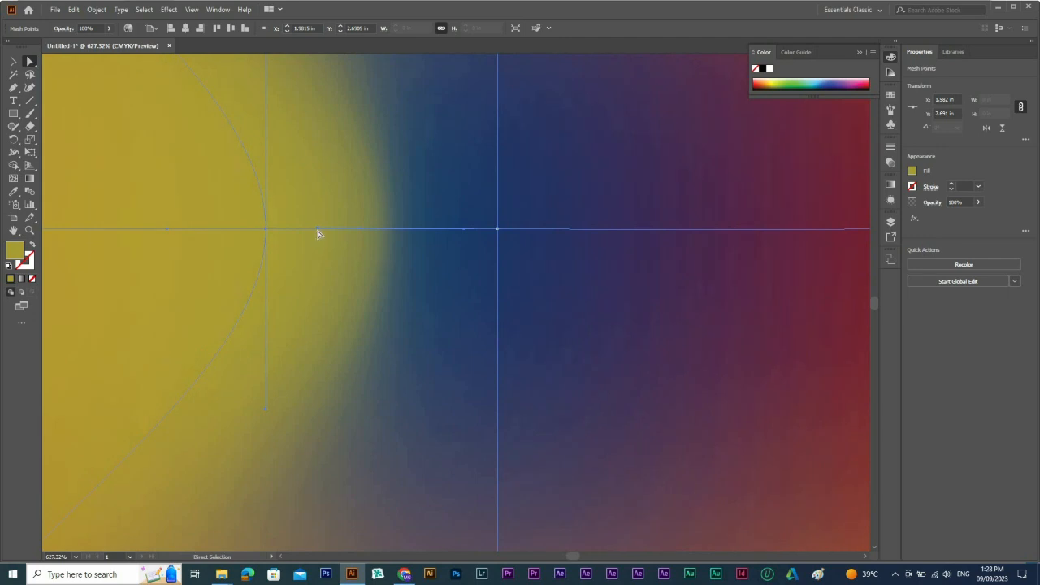
left_click_drag(354, 229, 422, 233)
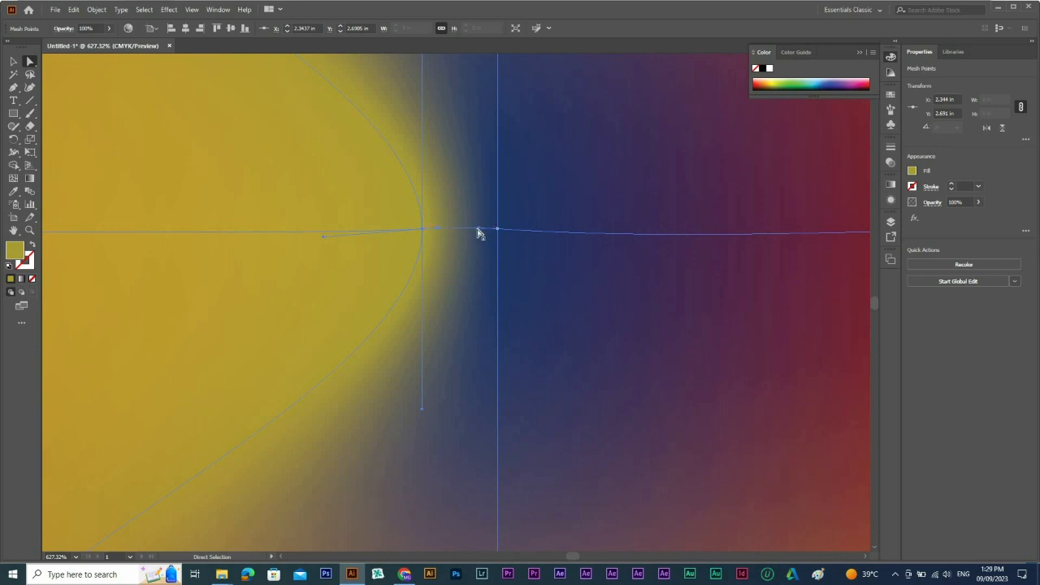
left_click_drag(481, 229, 485, 233)
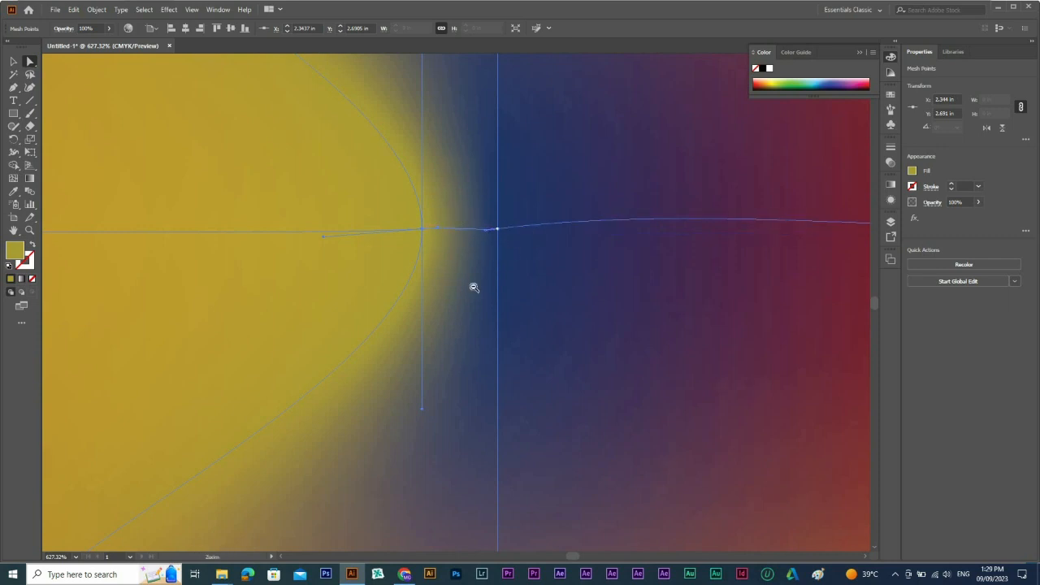
Deselect the rectangle and examine the olive-to-blue transition on the whole artboard
left_click(510, 291, "ctrl+alt")
left_click(541, 279, "ctrl+alt")
left_click(541, 279, "ctrl+alt")
left_click(494, 305, "ctrl+alt")
left_click(431, 325, "ctrl+alt")
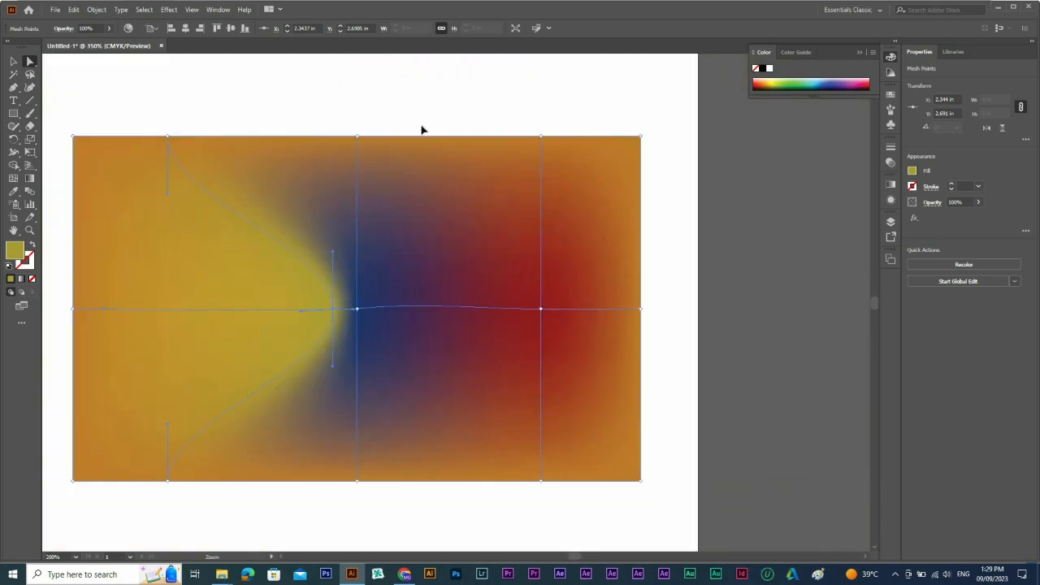
left_click(422, 126)
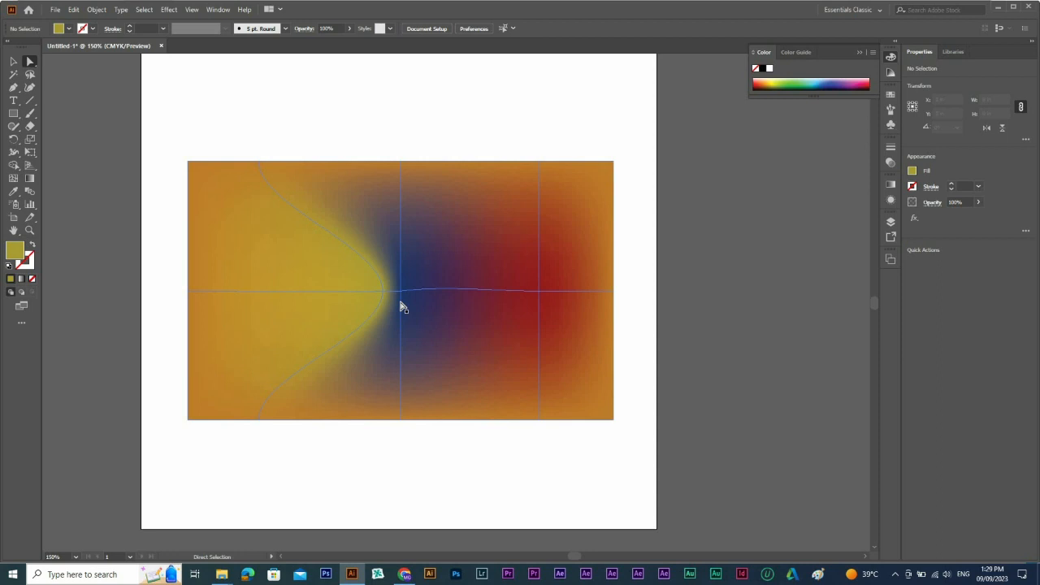
Undo the olive mesh point's moves and handle changes back to its original position on the straight vertical mesh line
key("ctrl+space")
left_click_drag(143, 180, 605, 420)
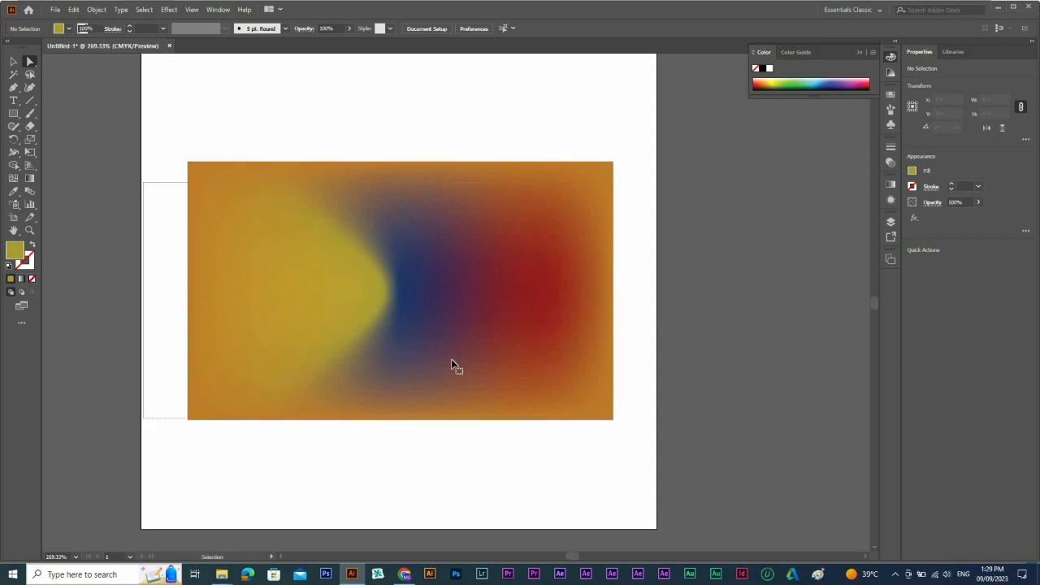
left_click(470, 286)
left_click_drag(435, 286, 360, 294)
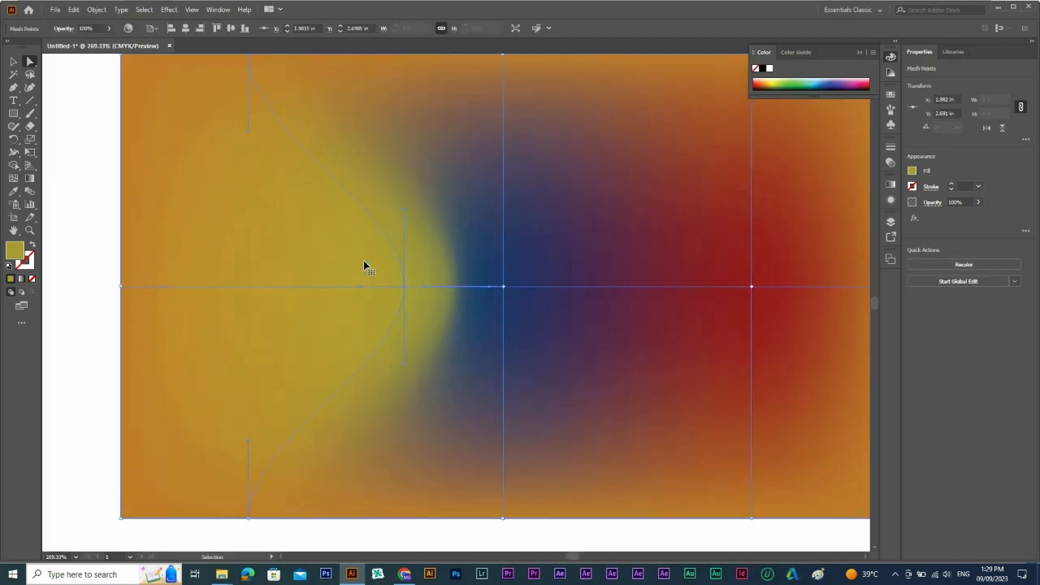
key("ctrl+z")
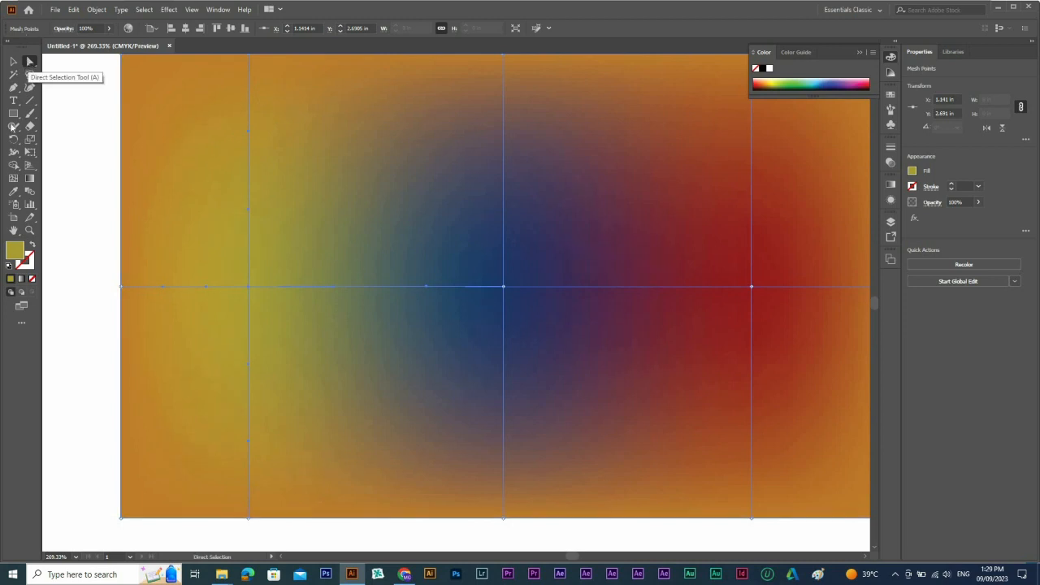
Try moving the olive mesh point to about X 2.33 in with the Mesh tool, and undo the move
left_click(13, 179)
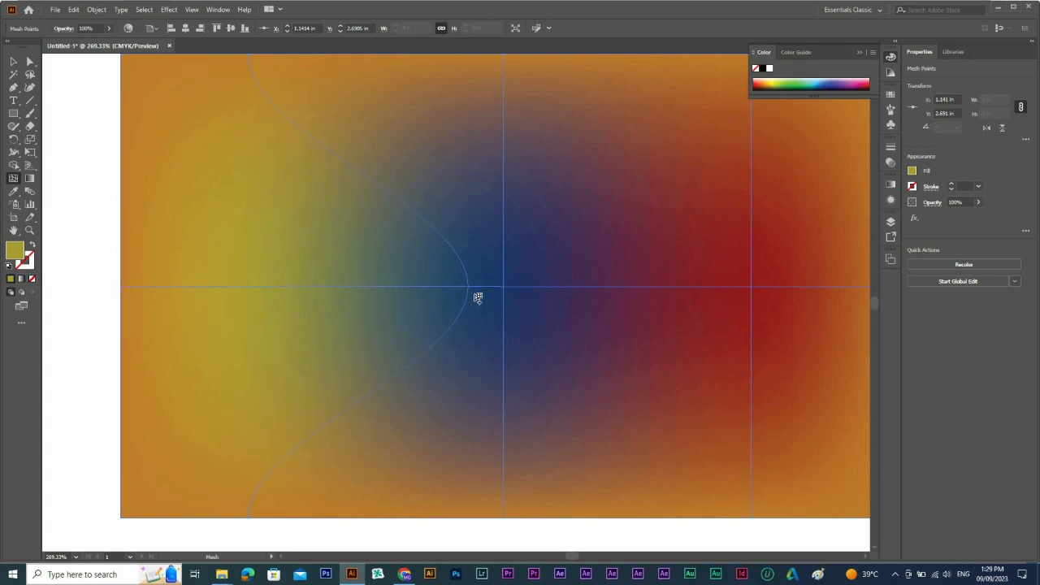
left_click(469, 288)
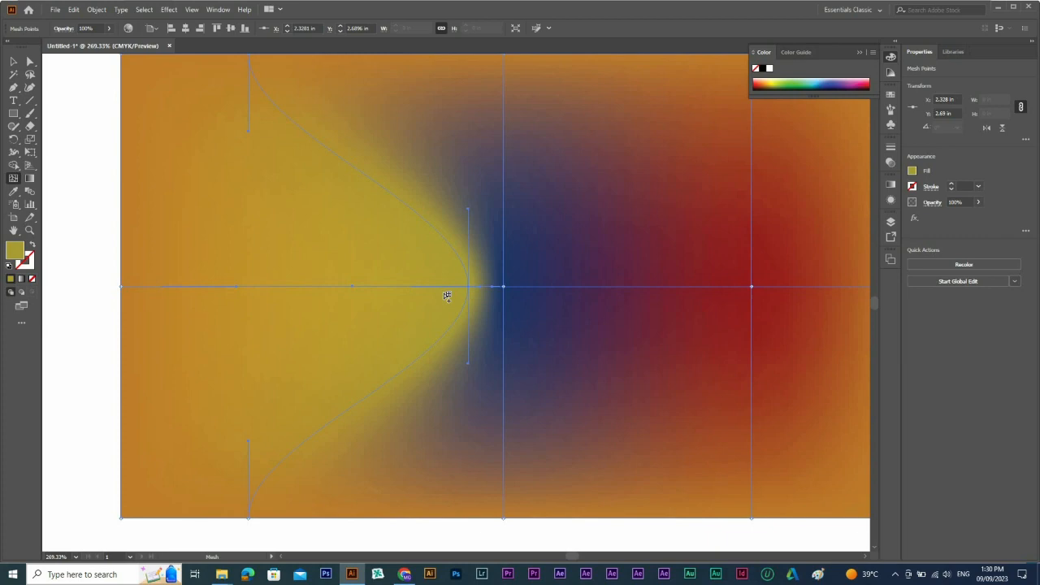
key("ctrl+z")
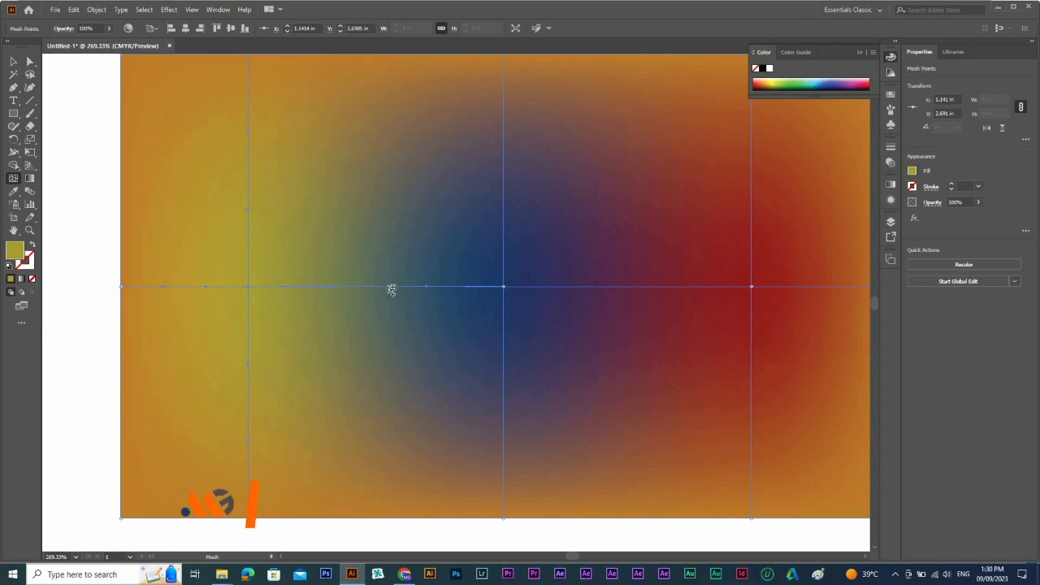
Add a mesh point midway between the olive and center points, sample the center's dark blue for it with the Eyedropper, and deselect the rectangle
left_click(387, 286)
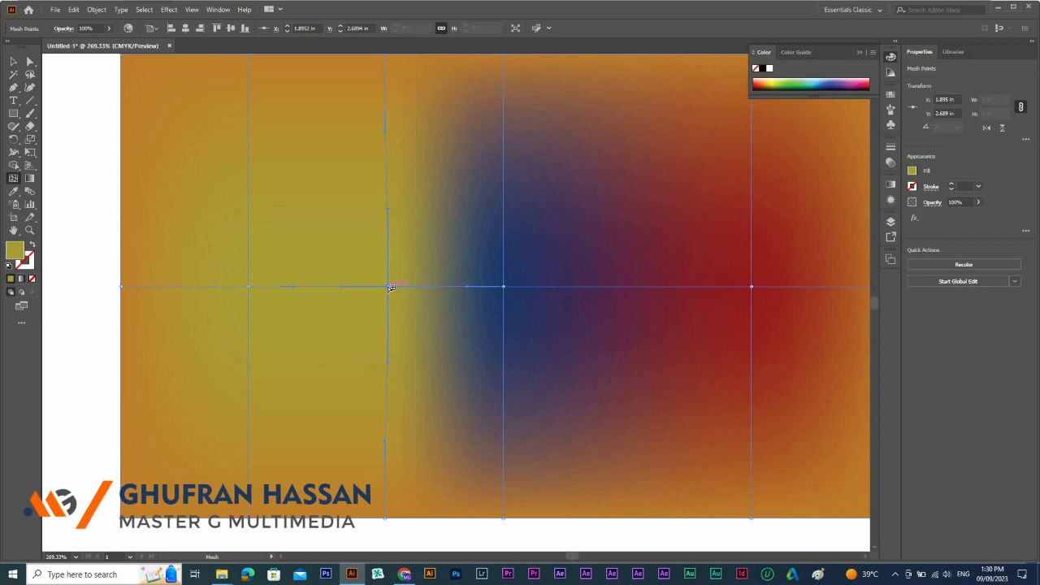
key("i")
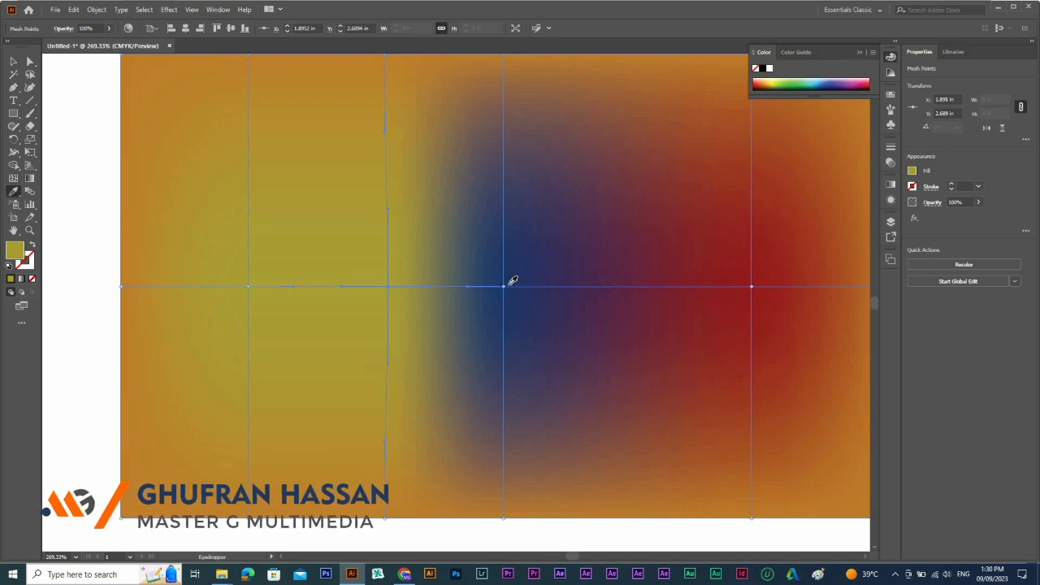
left_click(509, 282)
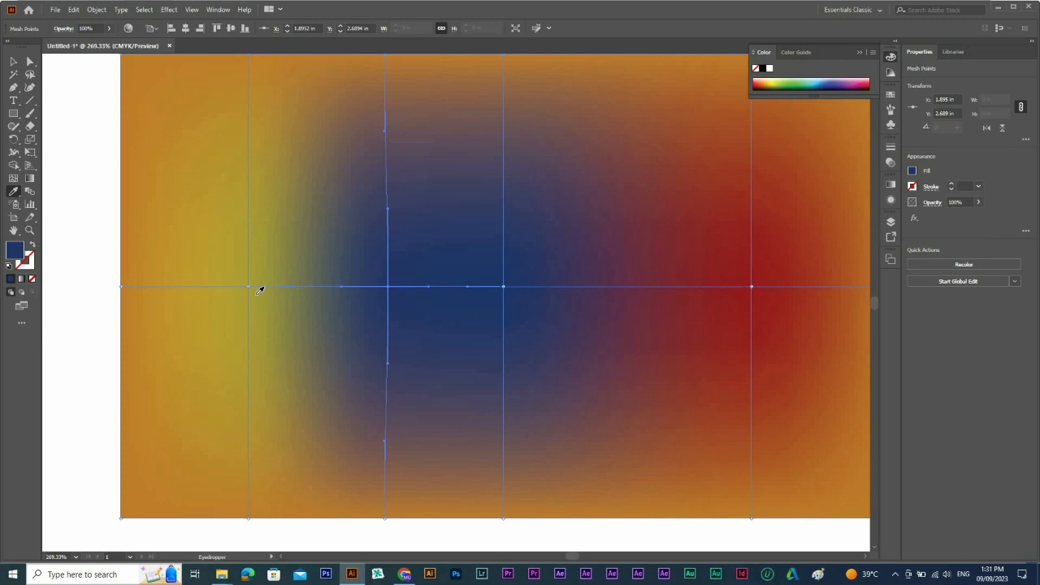
left_click(436, 332, "ctrl+alt")
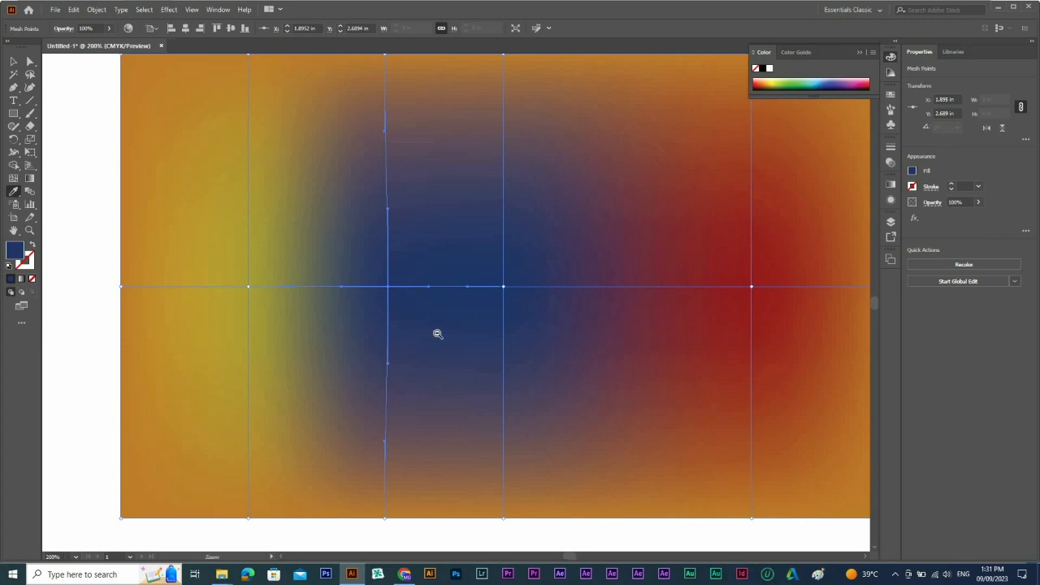
left_click(588, 318, "ctrl+alt")
key("v")
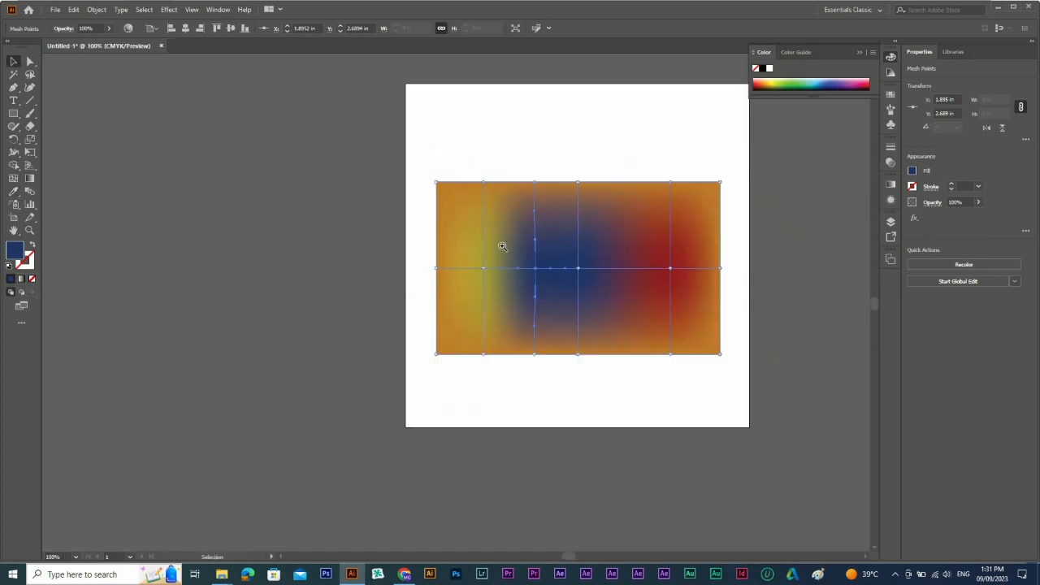
left_click_drag(437, 209, 268, 216)
left_click(565, 180)
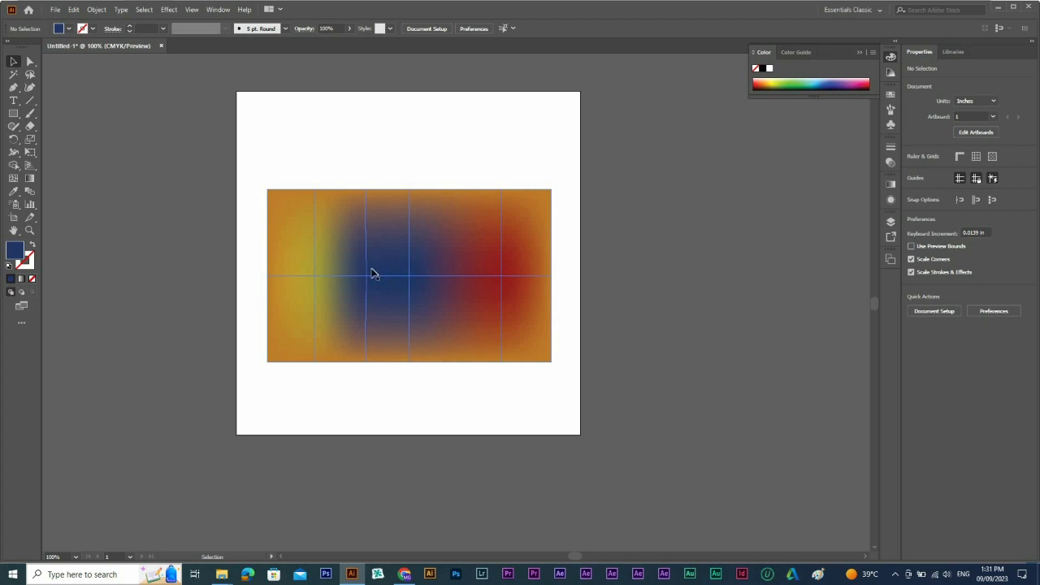
Move the multicolor mesh rectangle off the artboard to its right and draw a 4.29 × 2.18 in rectangle on the artboard
left_click_drag(373, 275, 608, 281)
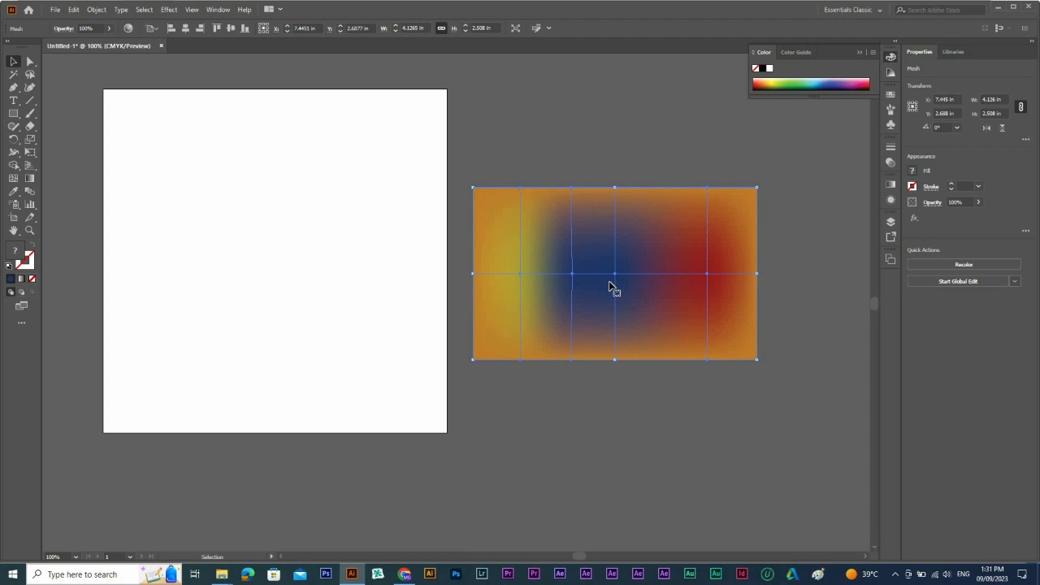
key("ctrl+space")
left_click_drag(47, 119, 656, 431)
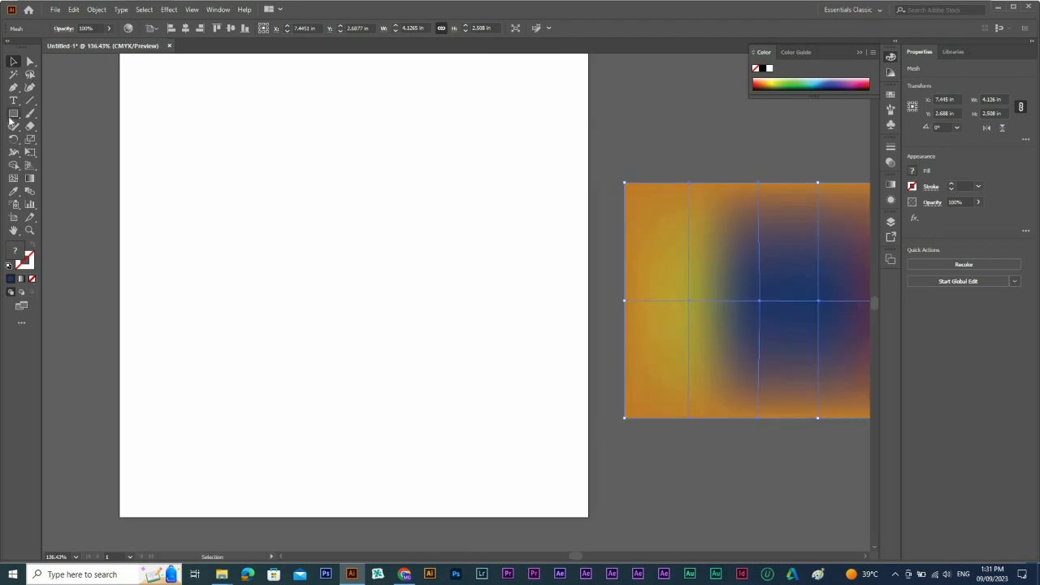
left_click_drag(12, 116, 38, 113)
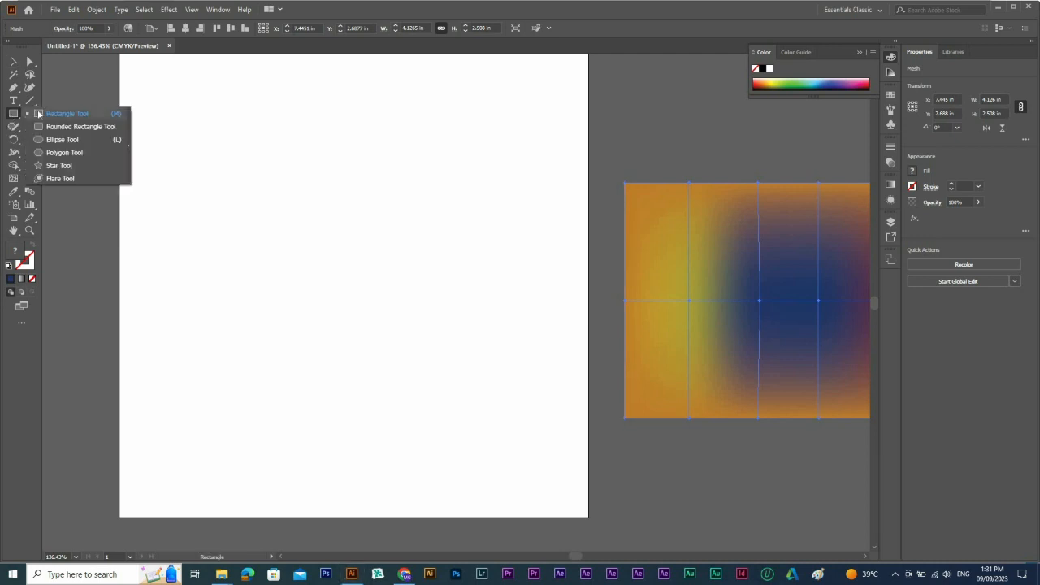
left_click_drag(157, 184, 554, 393)
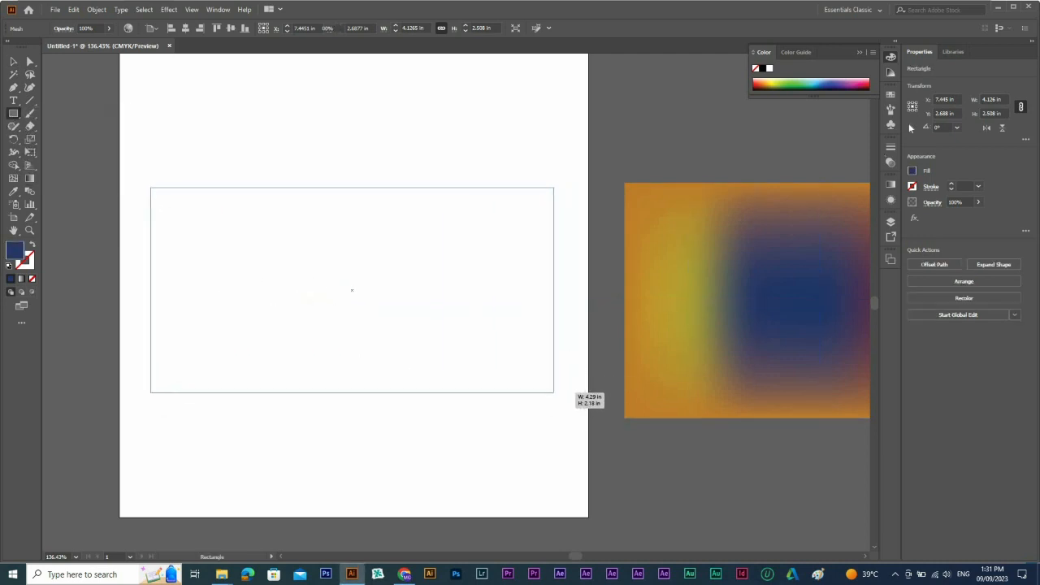
Fill the new rectangle with the lightest gray swatch and deselect it
left_click(890, 94)
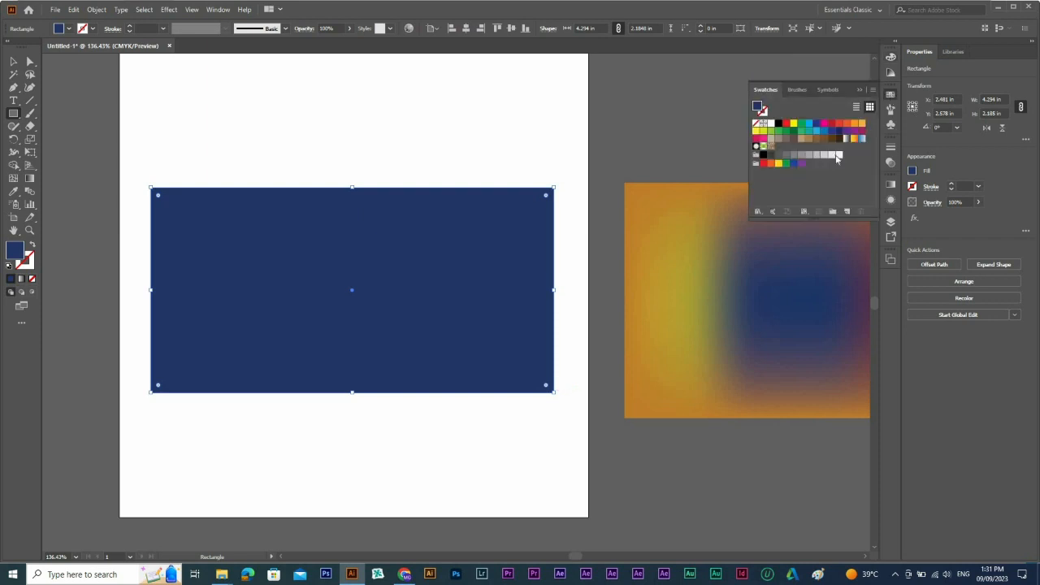
left_click(839, 156)
left_click(830, 155)
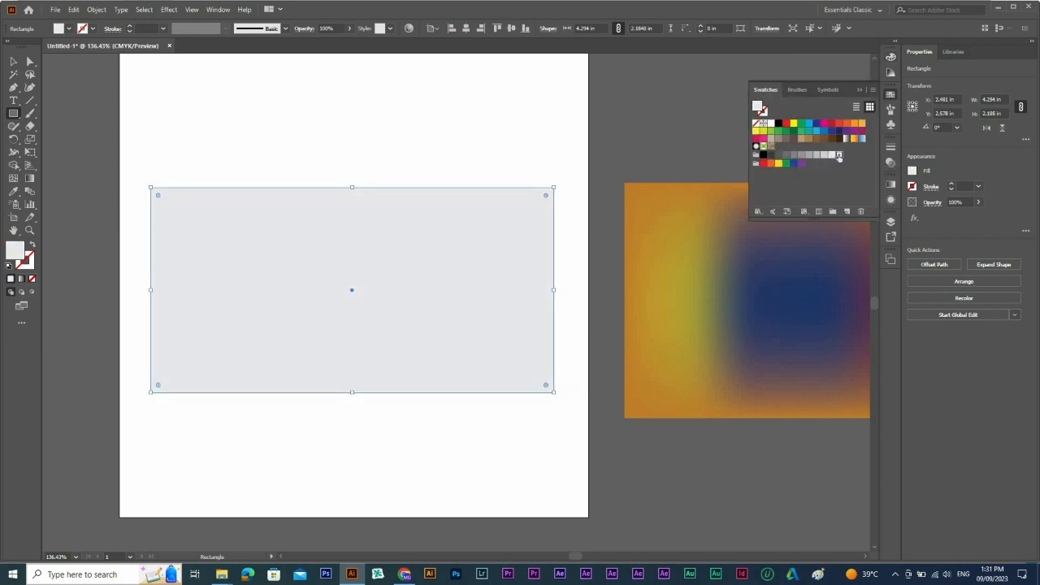
left_click(839, 156)
key("v")
left_click(615, 287)
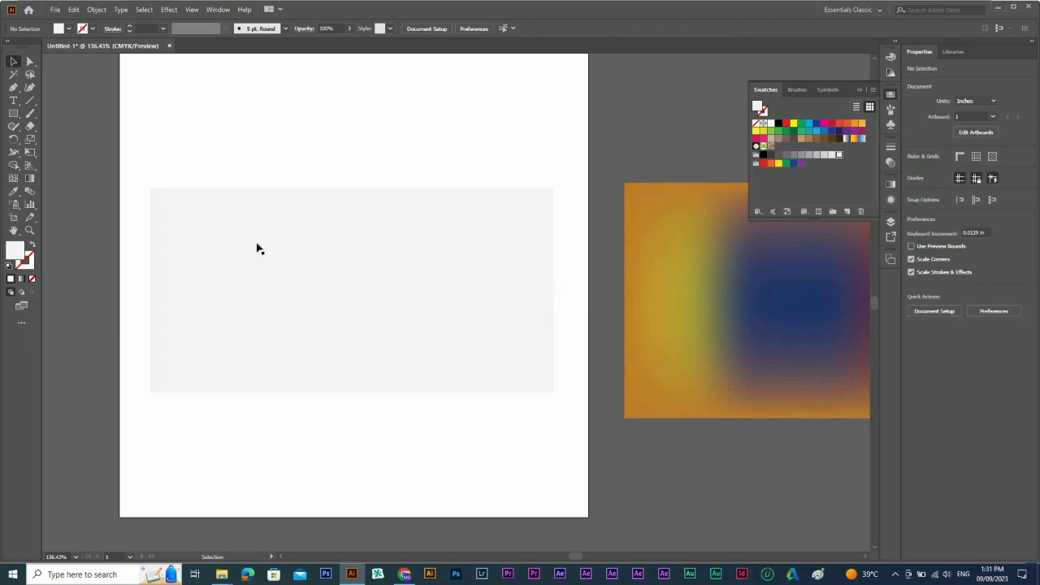
Add a mesh point at the light gray rectangle's center, plus two above and two below it along the vertical mesh line
left_click_drag(378, 278, 450, 357)
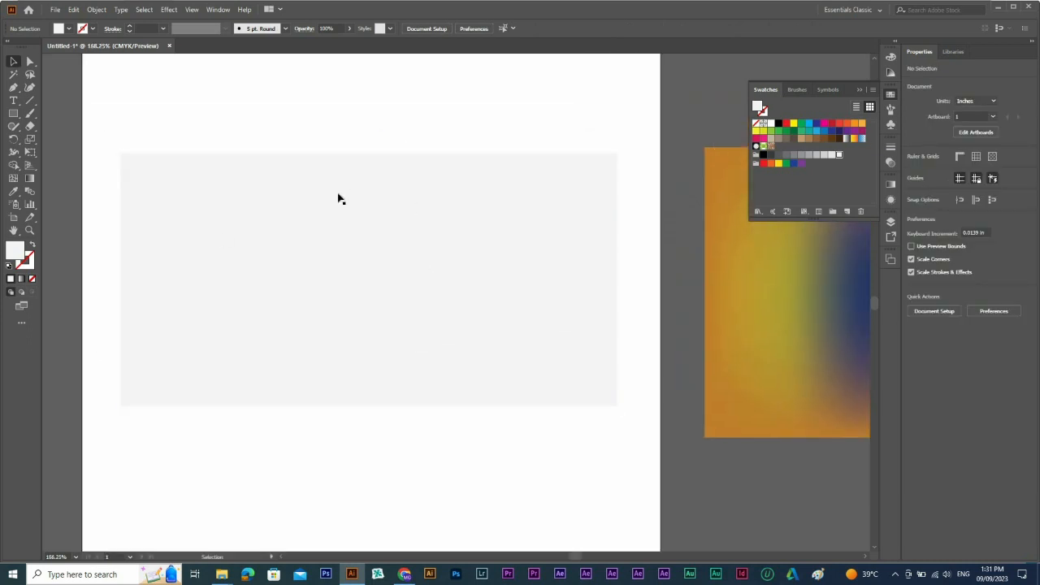
left_click_drag(236, 241, 16, 251)
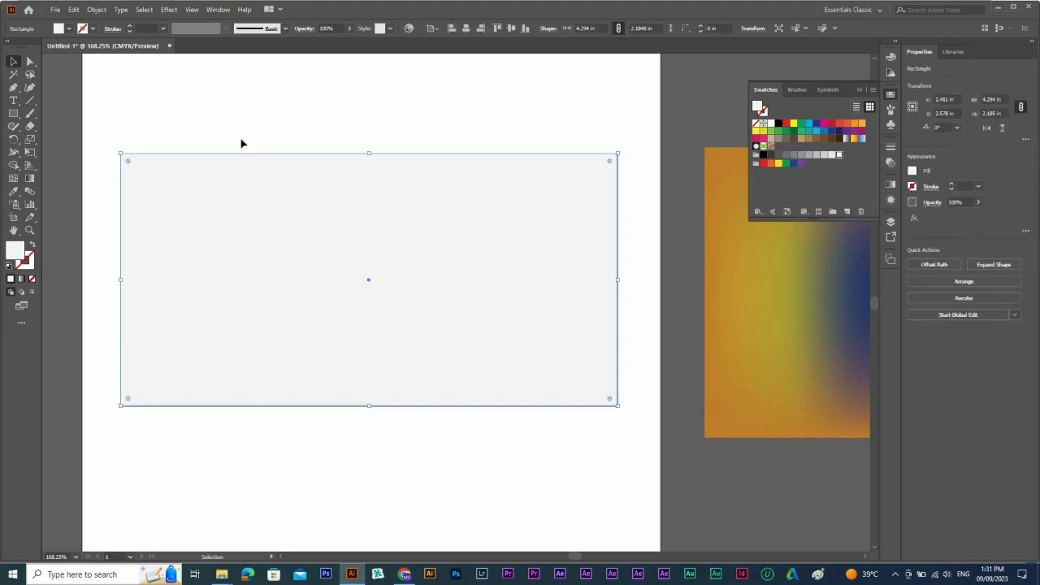
key("u")
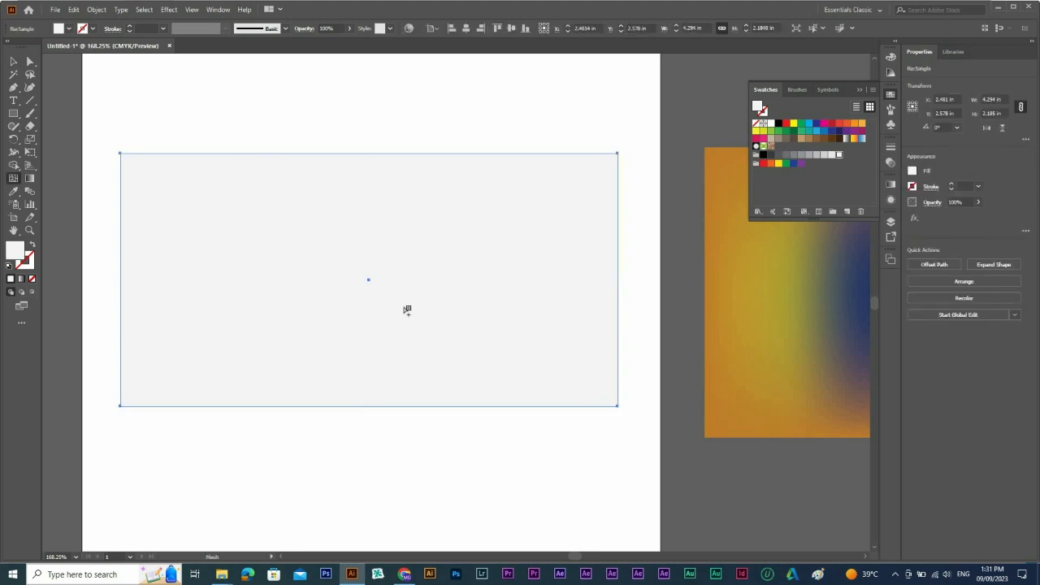
left_click(369, 279)
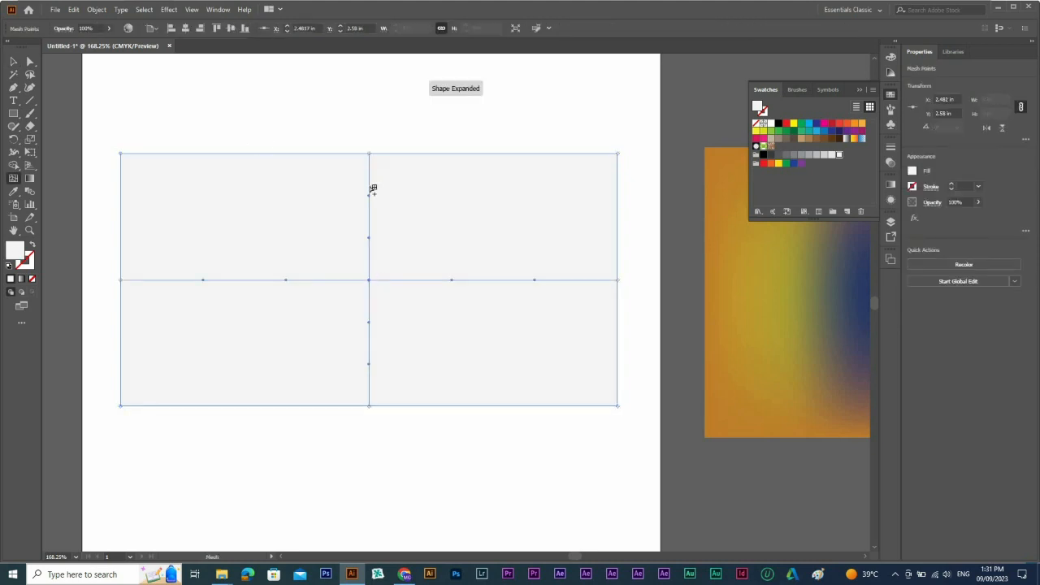
left_click(370, 186)
left_click(370, 235)
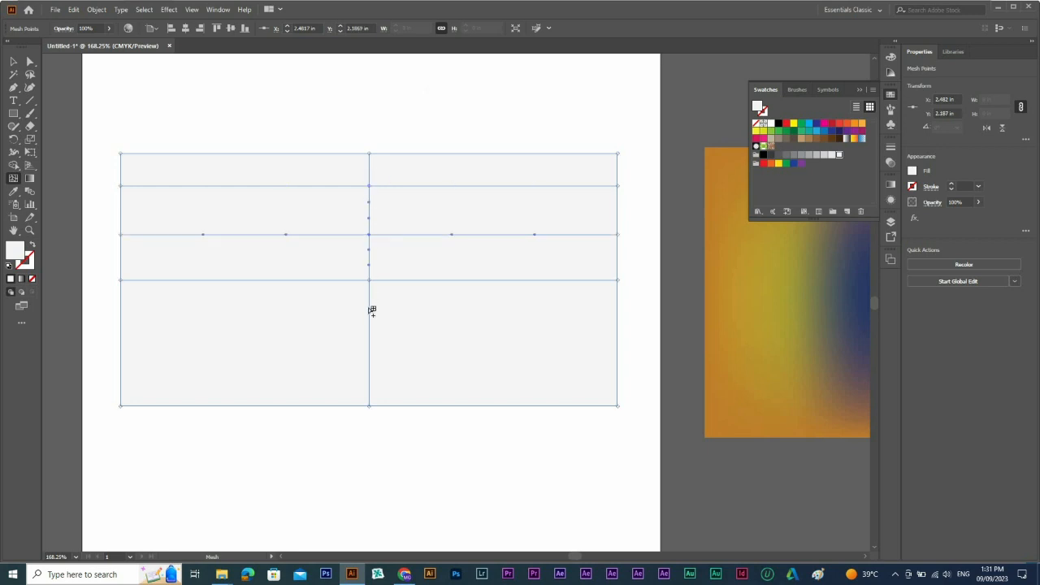
left_click(369, 327)
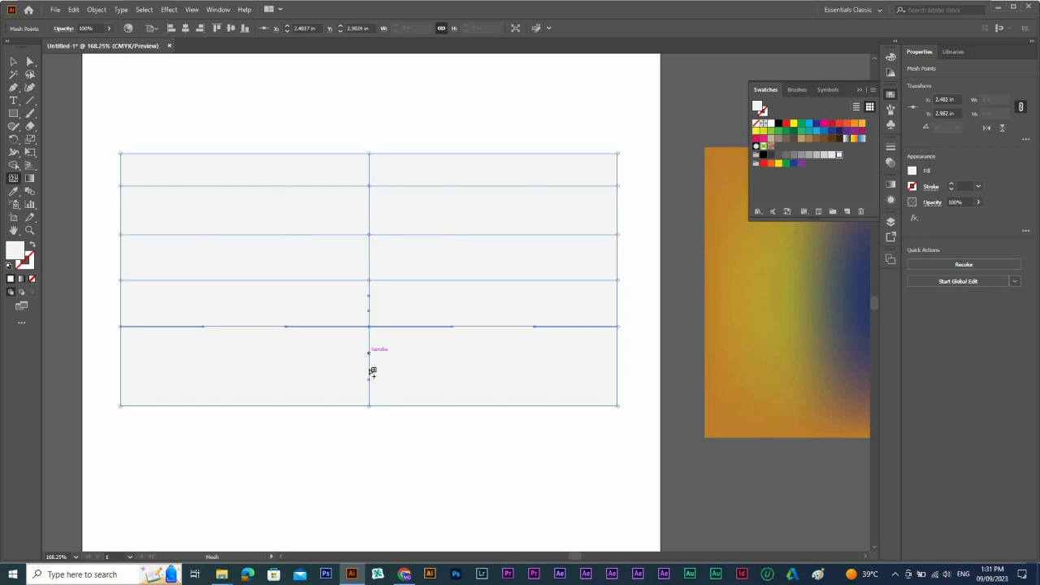
left_click(370, 373)
Color the mesh rows directly above and below the center row with a medium gray swatch and deselect the rectangle
key("a")
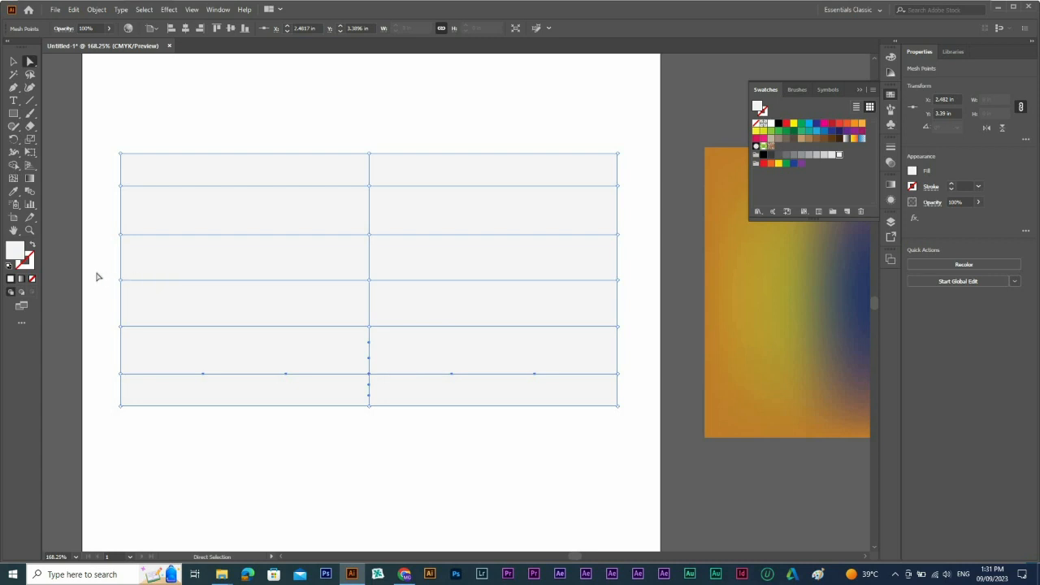
left_click_drag(82, 316, 664, 343)
left_click_drag(636, 218, 42, 256)
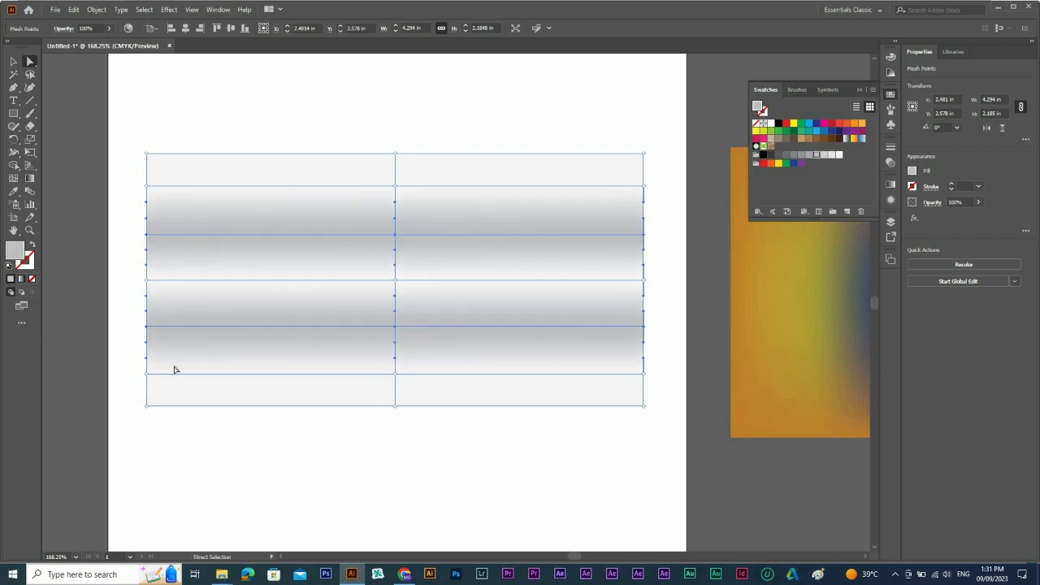
left_click(630, 472)
Move the lower gray row's middle mesh point left to about X 1.92 in with Direct Selection
key("z")
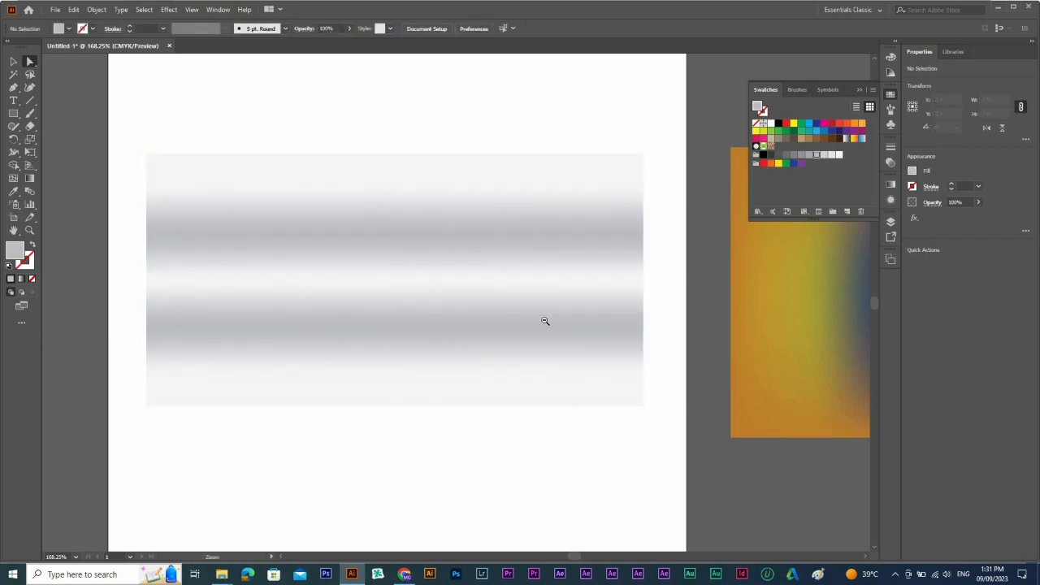
left_click(545, 324, "ctrl+alt")
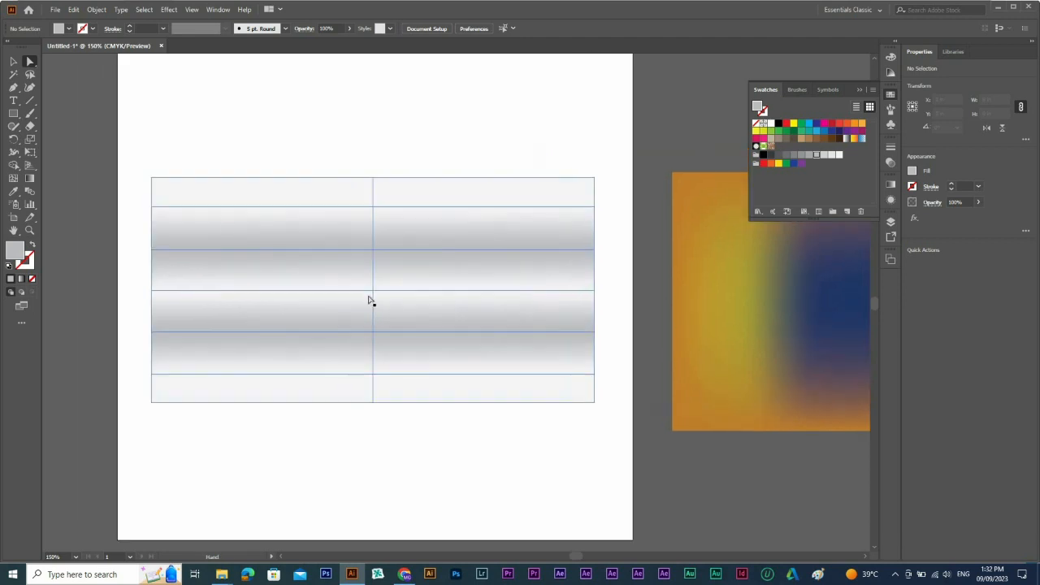
left_click_drag(319, 275, 315, 331)
Move the center mesh point to about X 3.19 in, Y 3.09 in and deselect the rectangle
left_click_drag(373, 290, 446, 294)
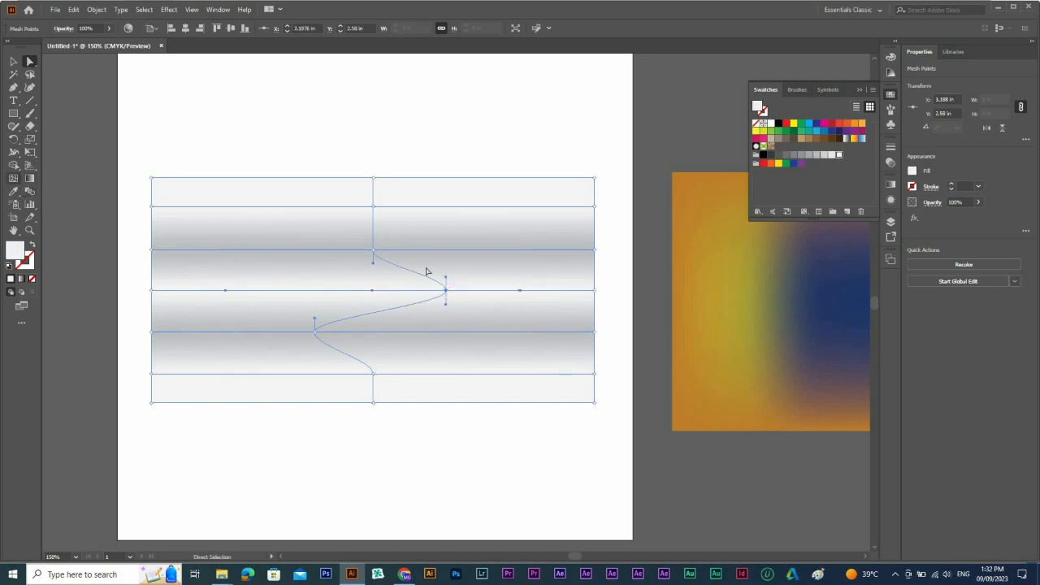
left_click_drag(446, 294, 446, 342)
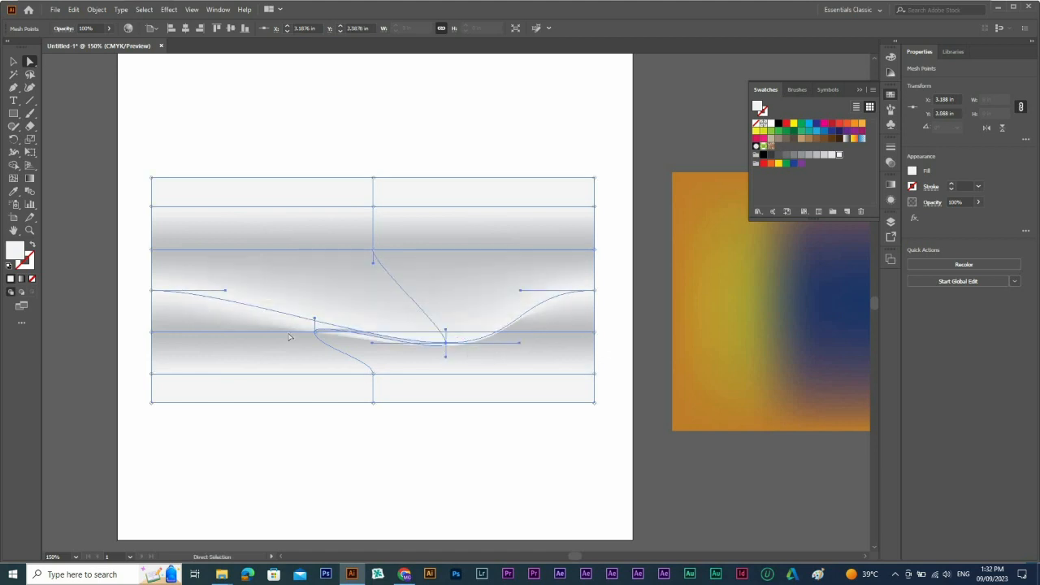
left_click(630, 493)
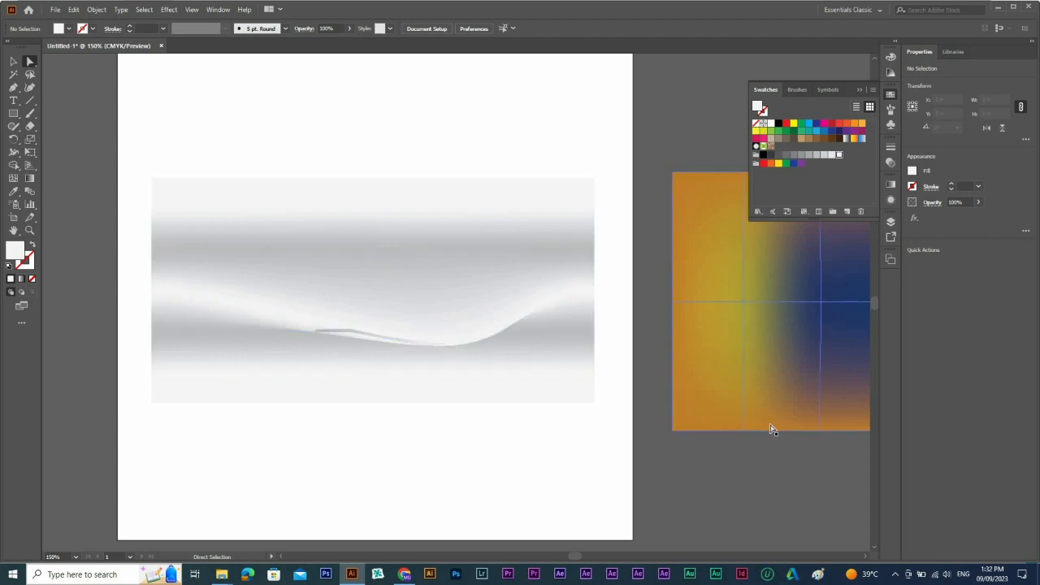
Raise the displaced center mesh point to about Y 2.92 in to reduce the overlapping fold, and deselect the rectangle
left_click_drag(247, 216, 632, 396)
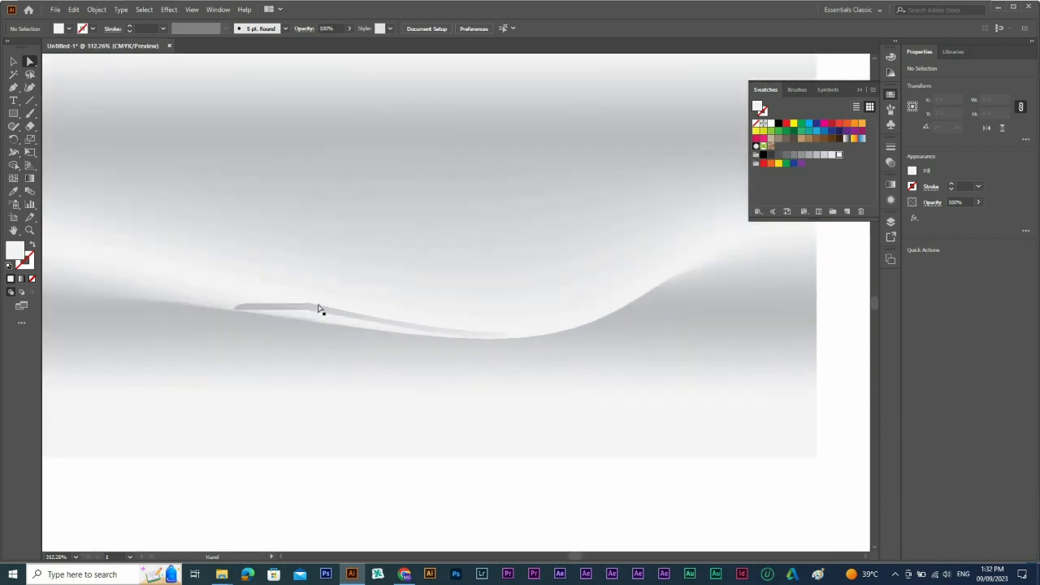
left_click(315, 311)
left_click_drag(505, 332, 455, 315)
left_click(659, 365, "ctrl+alt")
left_click(705, 351)
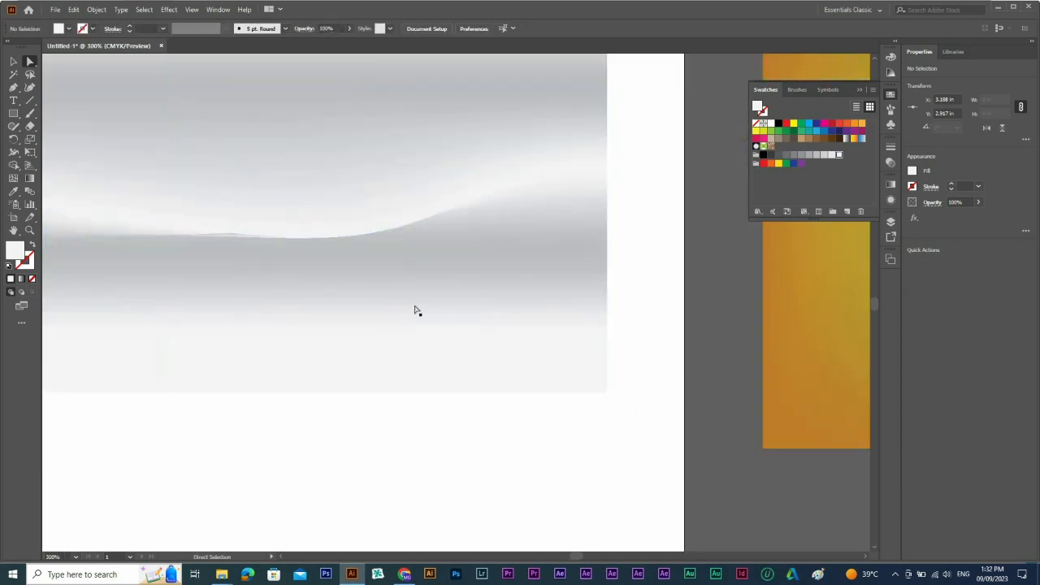
left_click_drag(647, 337, 1001, 385)
left_click(610, 505, "ctrl+alt")
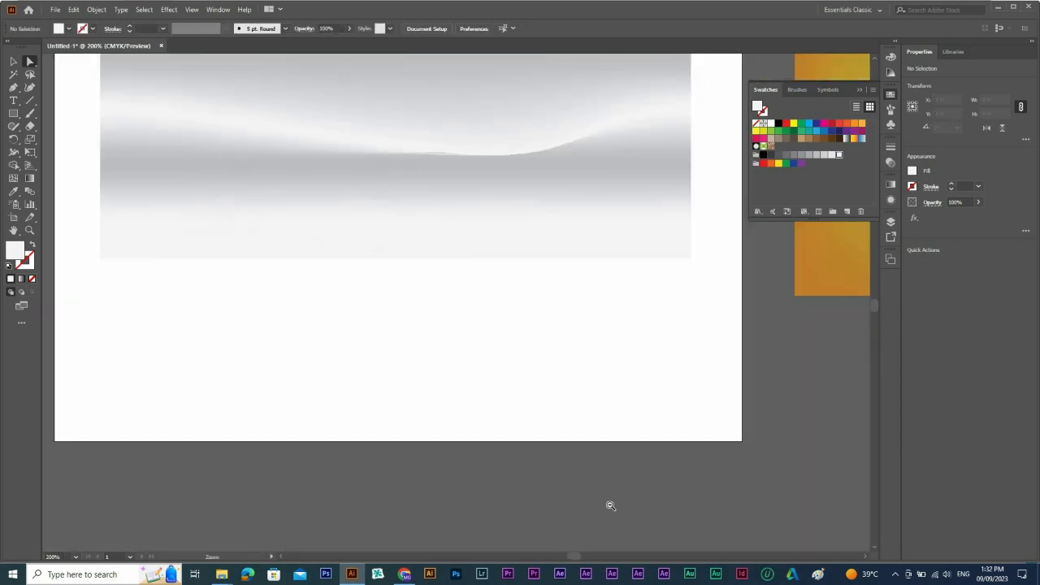
left_click_drag(590, 170, 595, 315)
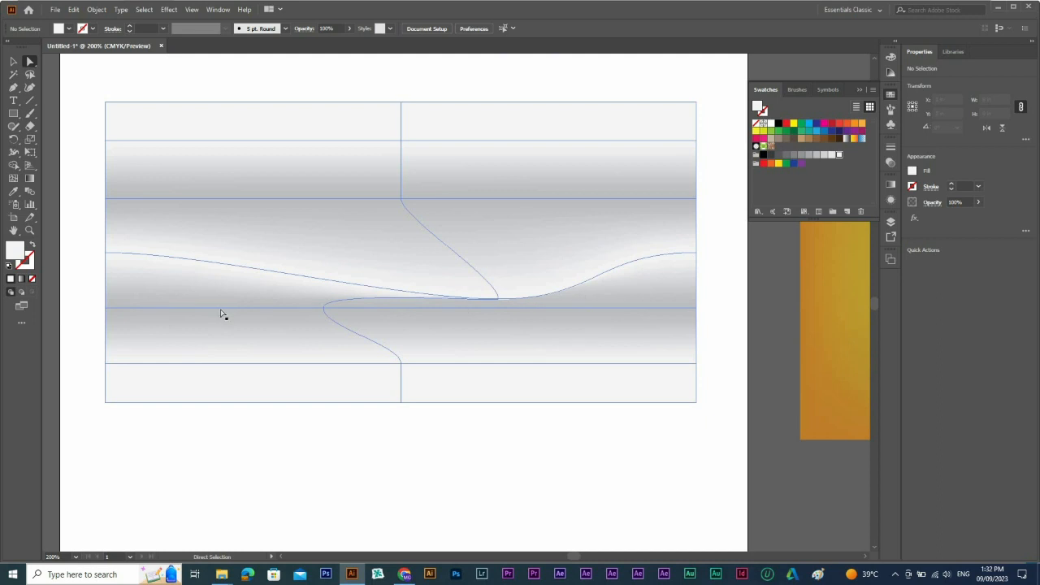
Undo the center mesh point's moves back to its original position
left_click(423, 316)
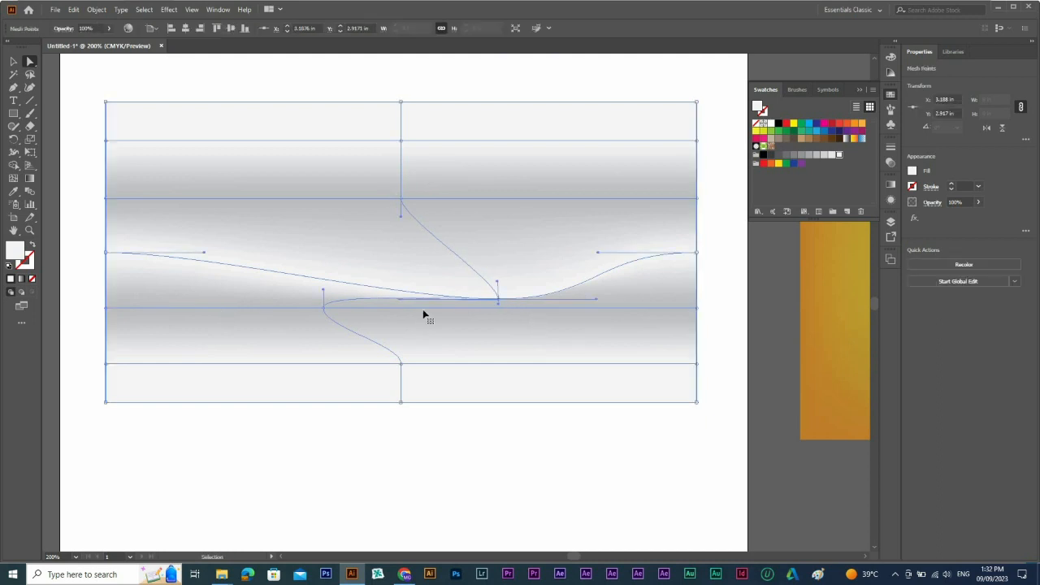
key("ctrl+z")
key("ctrl+z")
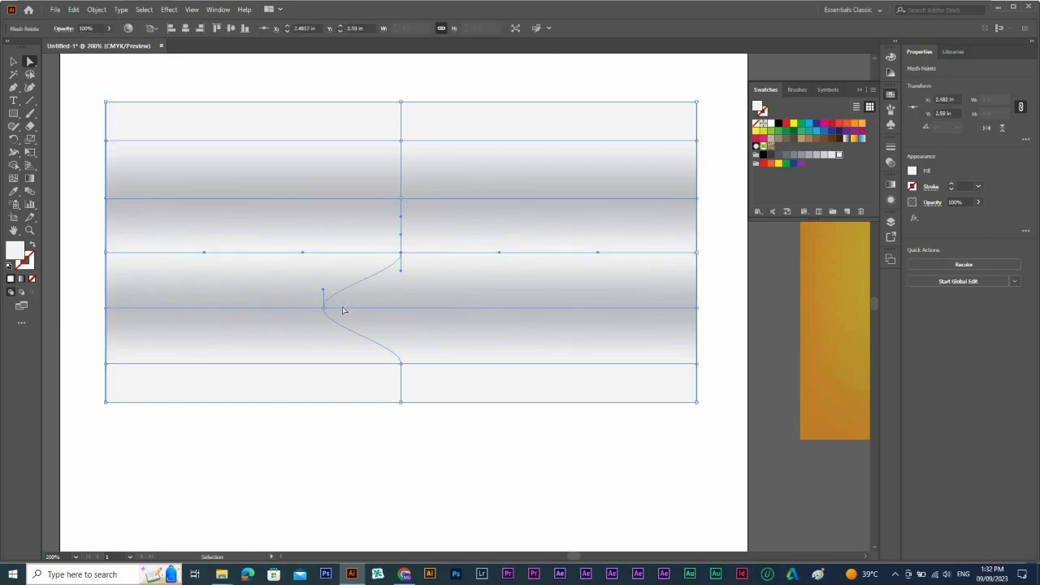
Move the lower gray mesh point back near the vertical center line and try lowering the center point to about X 2.42 in, Y 3.21 in
left_click_drag(383, 315, 397, 308)
left_click_drag(401, 258, 394, 344)
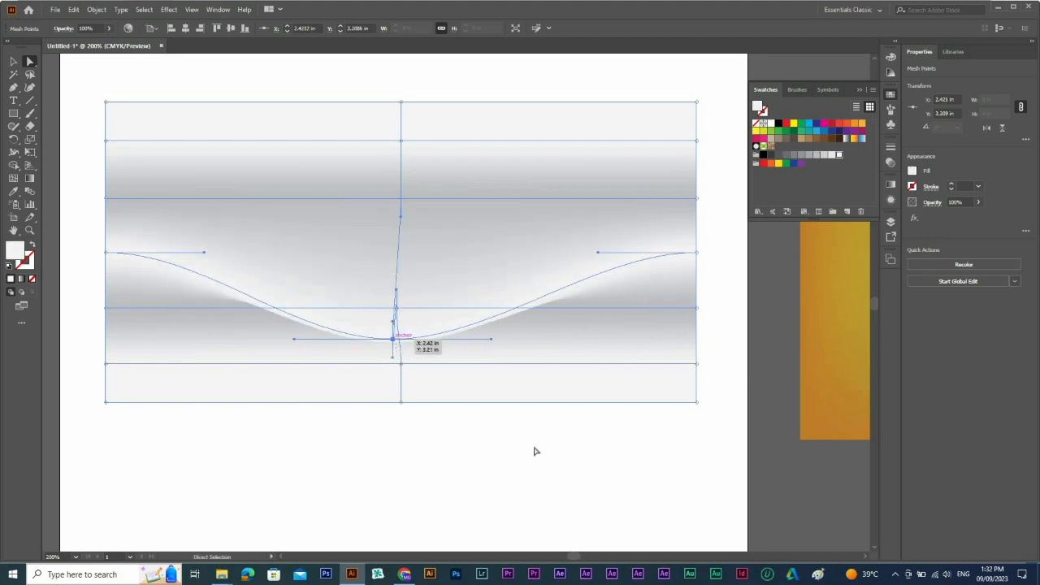
left_click(533, 453)
Undo the center point's move, then lower the light mesh point above the upper gray row to about Y 2.31 in and deselect
left_click(429, 190)
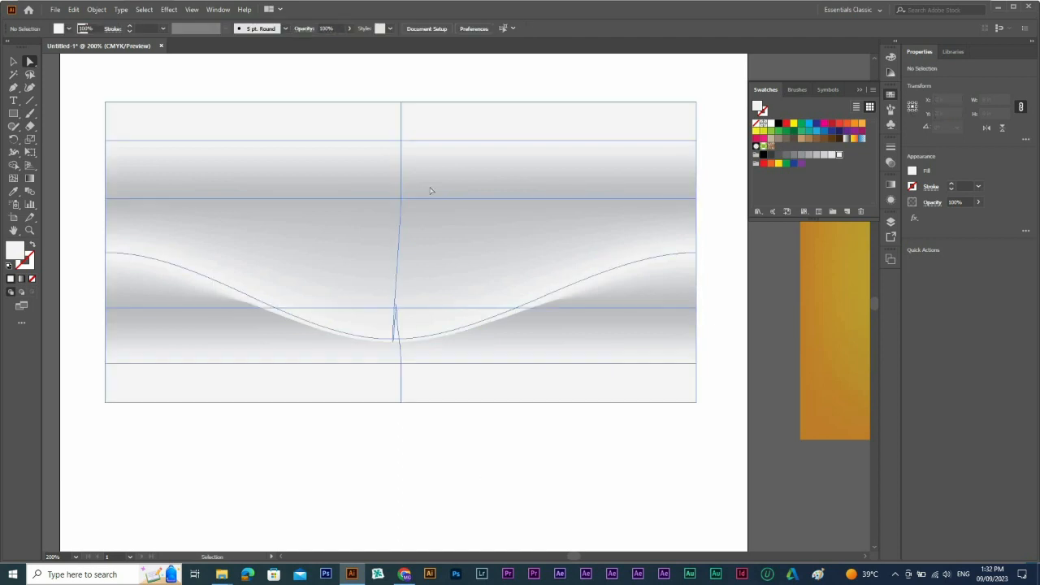
key("ctrl+z")
left_click_drag(401, 145, 401, 216)
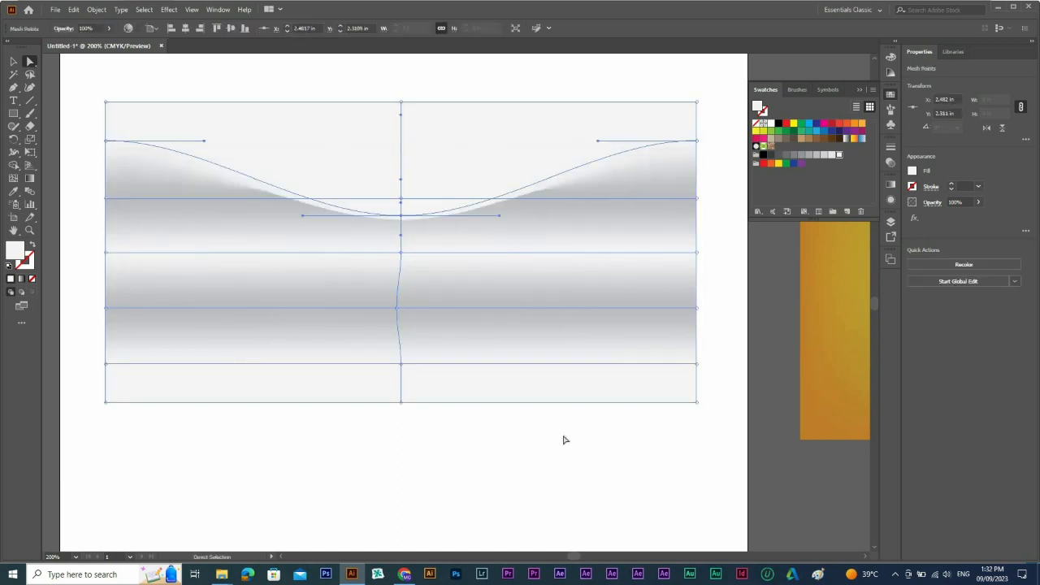
left_click(498, 432)
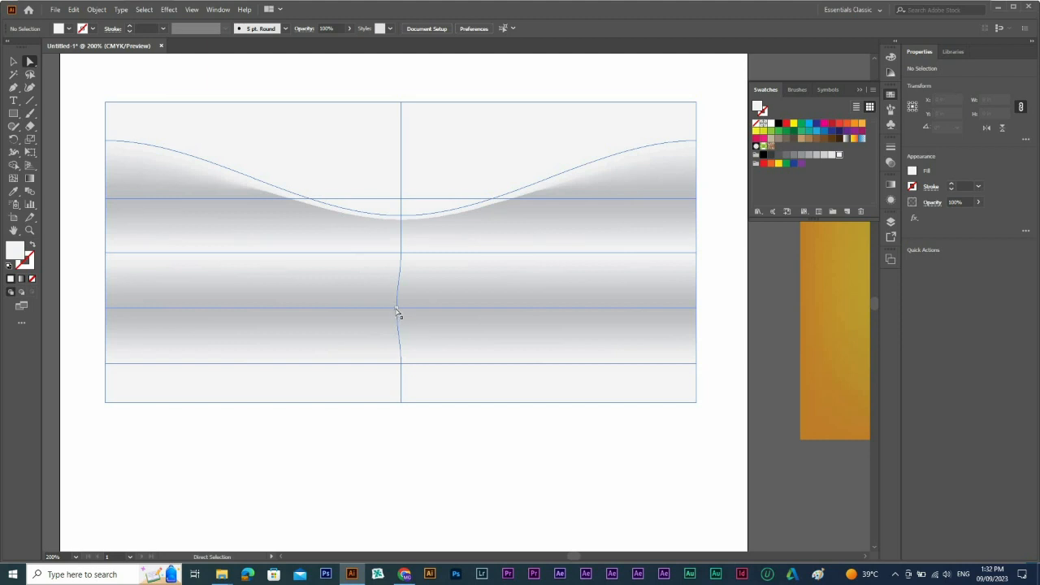
Lower the center mesh point to about Y 3.09 in and deselect the rectangle to form a second curved fold
left_click_drag(398, 308, 411, 350)
left_click(512, 488)
key("ctrl+z")
left_click(574, 451)
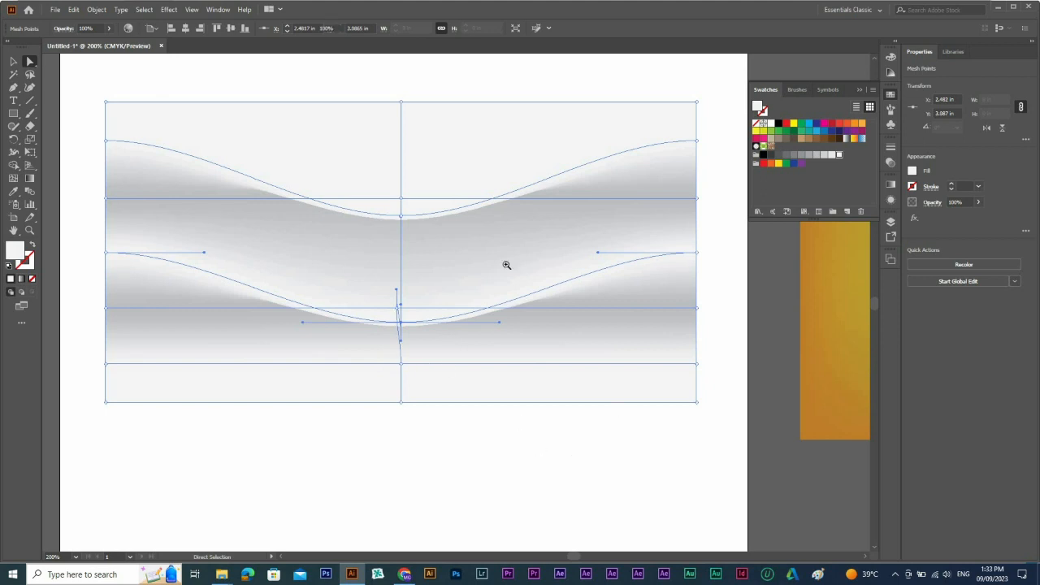
Undo the recent mesh point moves to restore the straight horizontal gray bands
left_click(496, 278, "ctrl+alt")
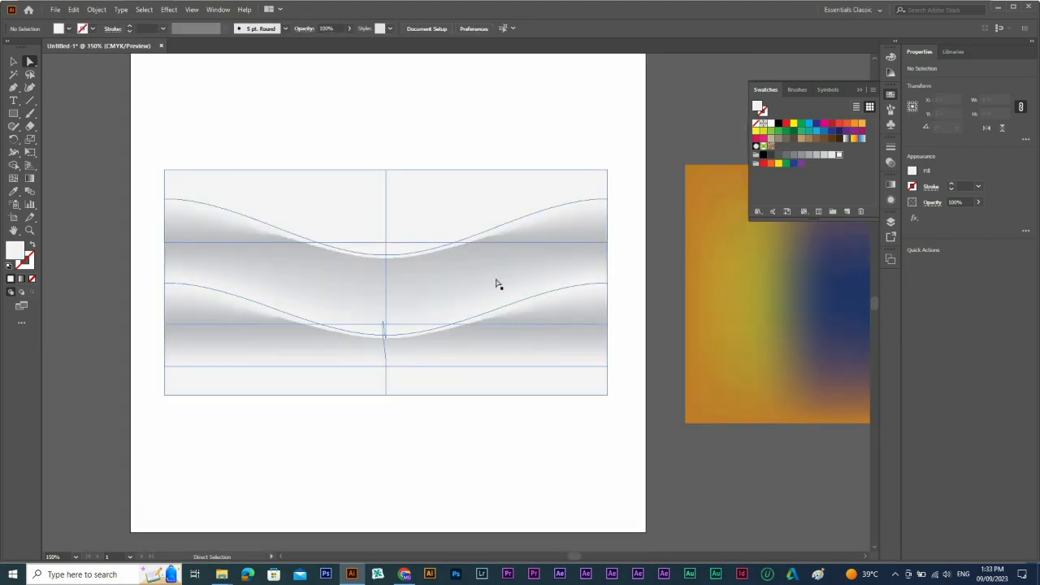
key("ctrl+z")
key("ctrl+z")
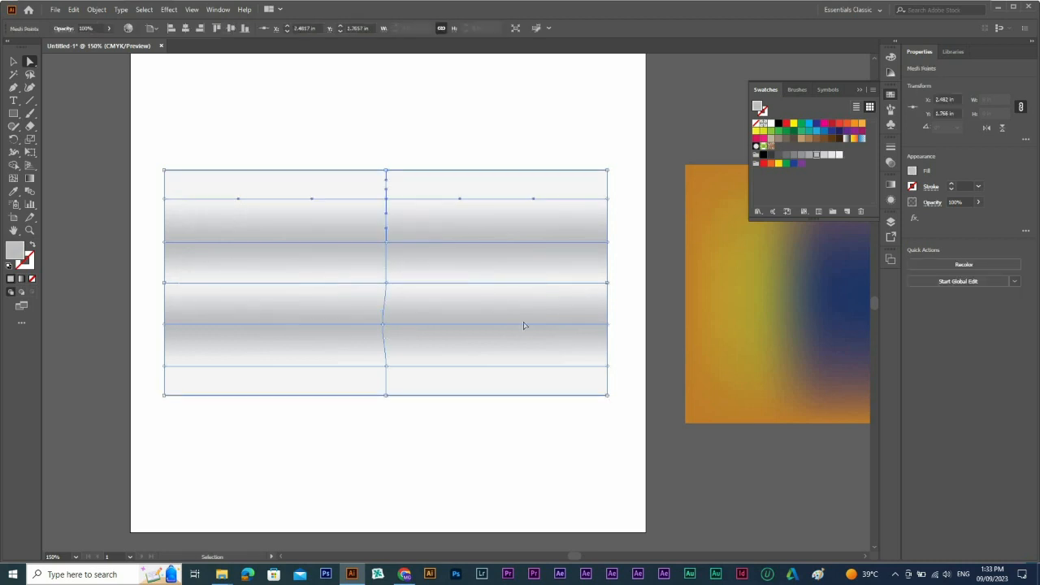
Move the gray mesh rectangle off the artboard to its left, at about X -2.35 in, Y 1.09 in
left_click(457, 324, "ctrl+alt")
key("v")
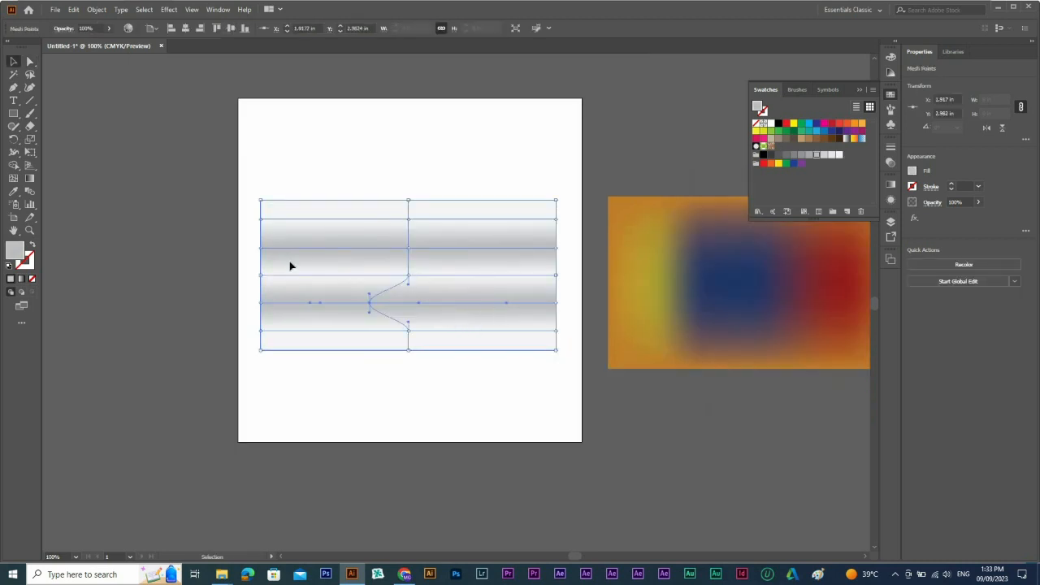
left_click_drag(418, 220, 90, 137)
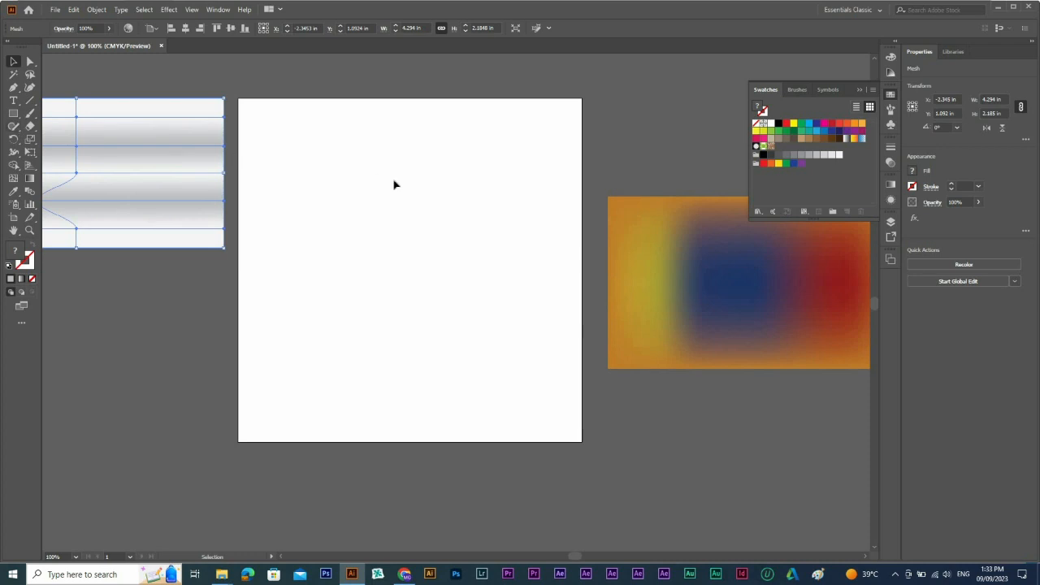
Draw a 5 × 5 in rectangle covering the whole artboard and fill it with dark navy
left_click(15, 115)
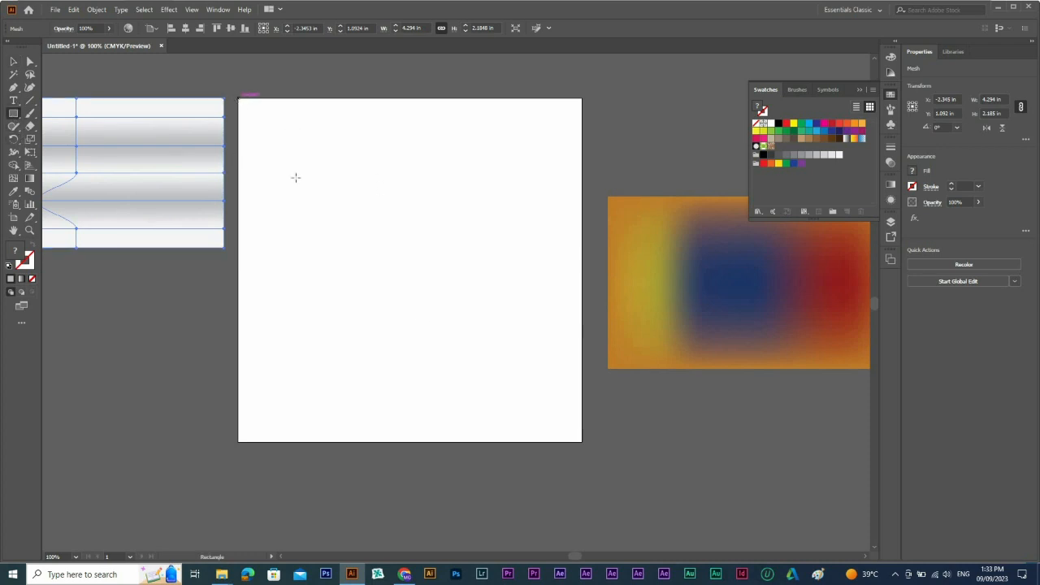
left_click_drag(238, 99, 583, 444)
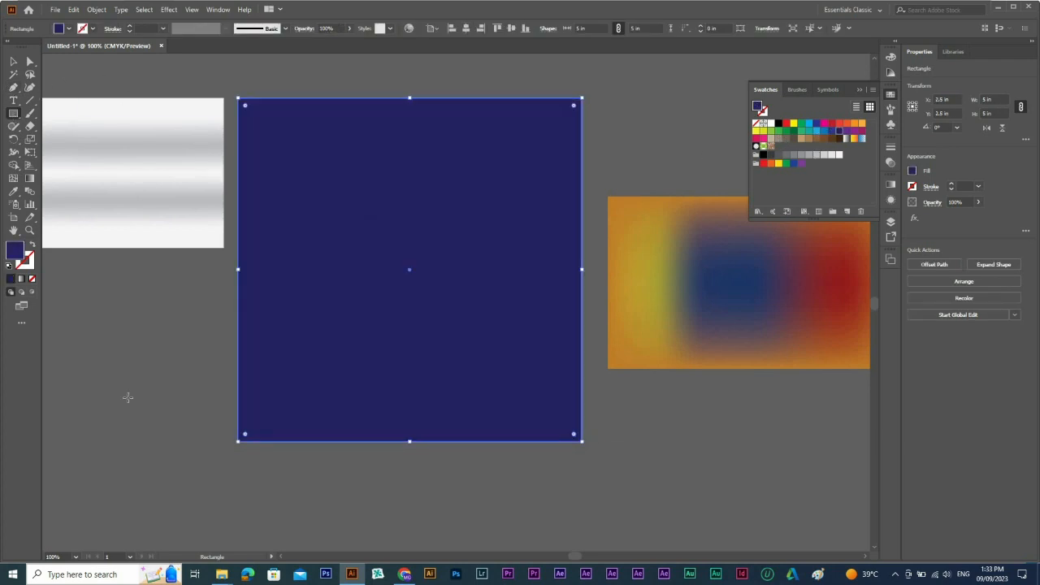
Draw a rectangle about 1.68 × 2.06 in from the artboard's upper edge and bring its top corners inward to make a narrow-topped trapezoid
key("space")
left_click_drag(328, 220, 453, 252)
key("a")
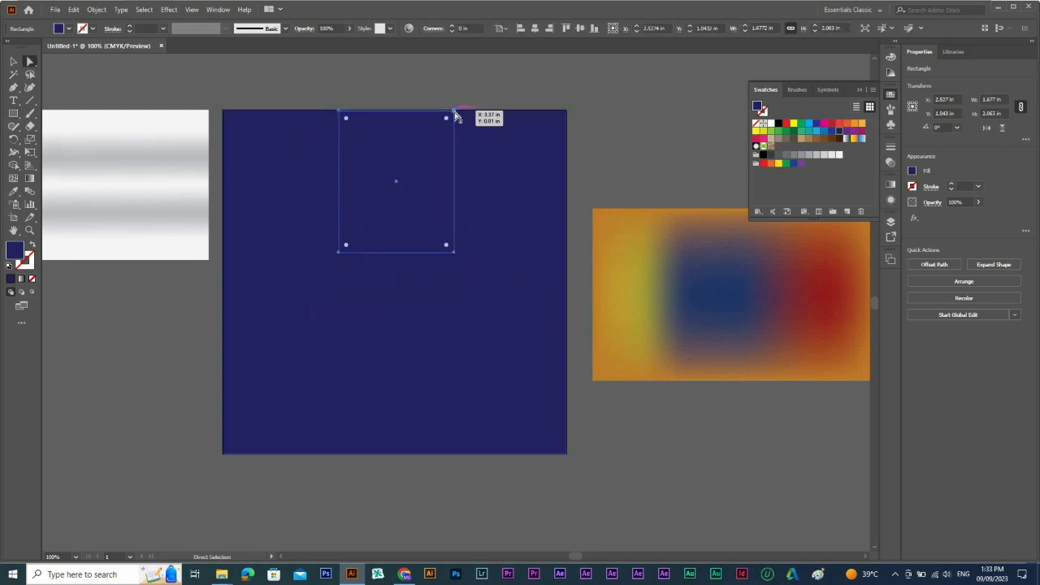
left_click_drag(455, 110, 388, 128)
key("v")
Reselect the trapezoid and fill it with the lightest gray swatch
key("ctrl+shift+a")
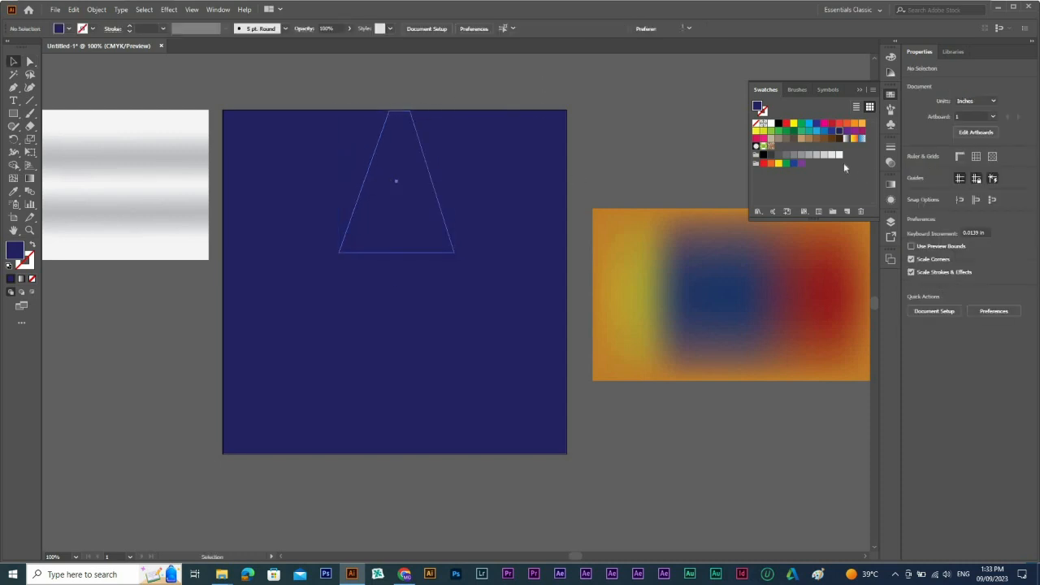
key("ctrl+z")
left_click(839, 155)
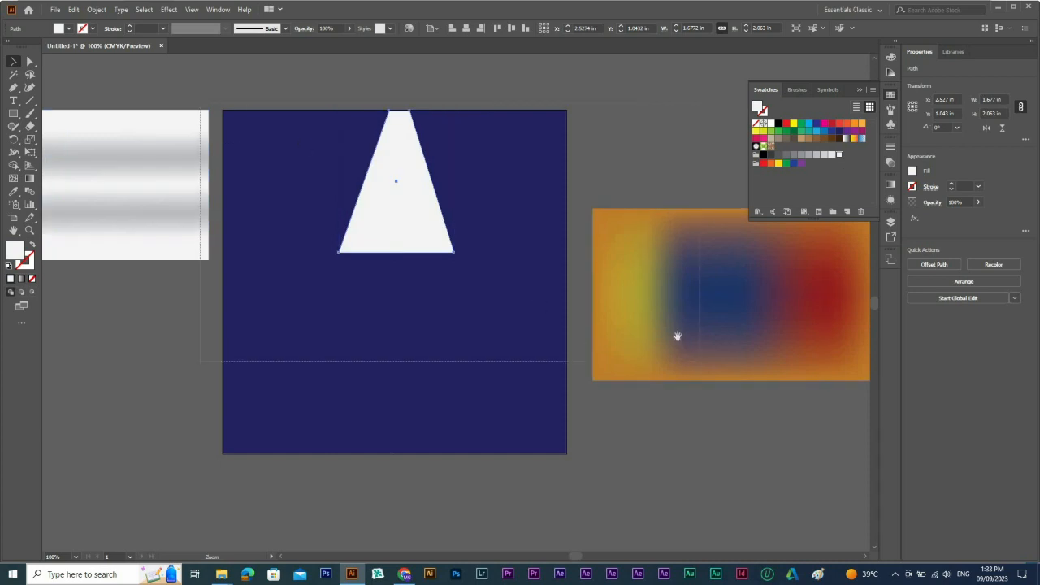
Add a mesh point in the middle of the trapezoid at about X 2.53 in, Y 1.05 in
key("u")
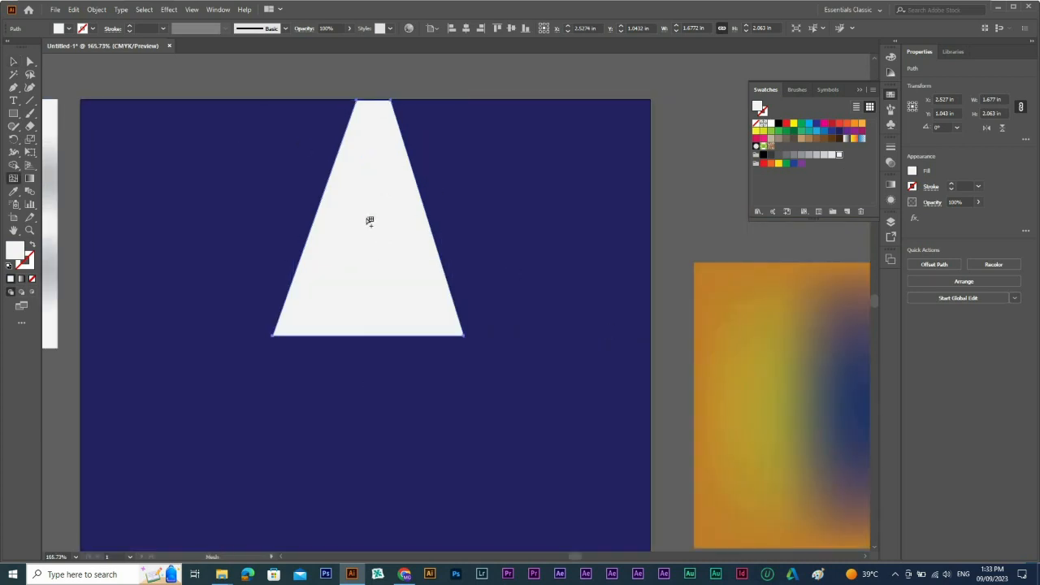
left_click(370, 219)
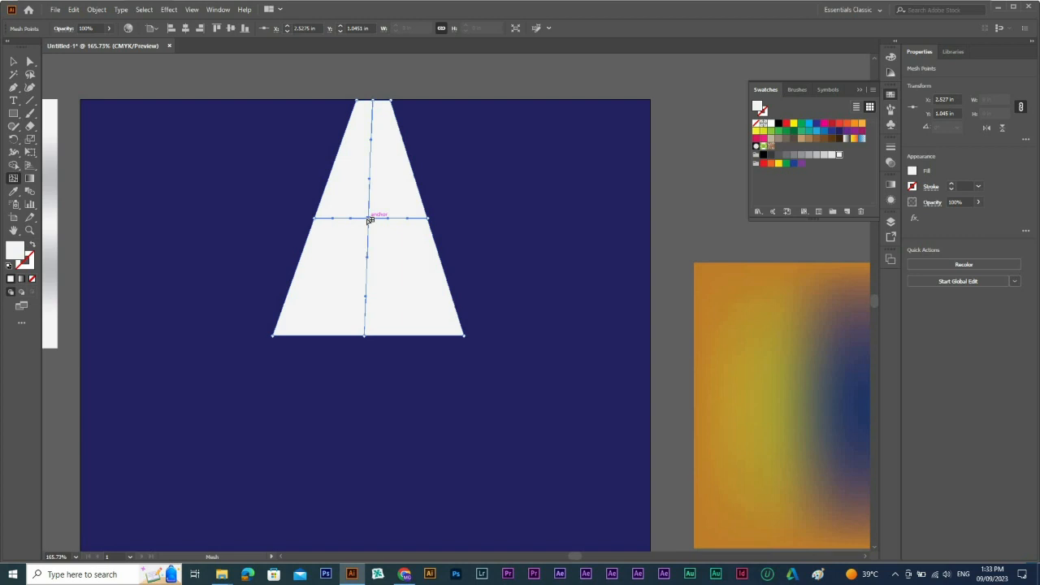
key("v")
Color the trapezoid's two bottom corner mesh points with the navy sampled from the background
key("a")
left_click(463, 335)
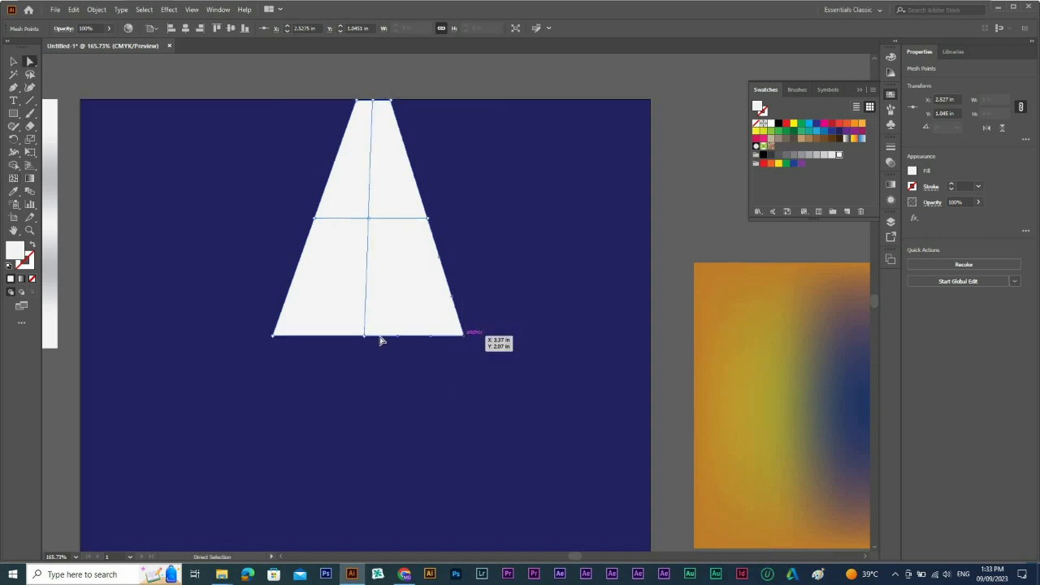
left_click(274, 336, "shift")
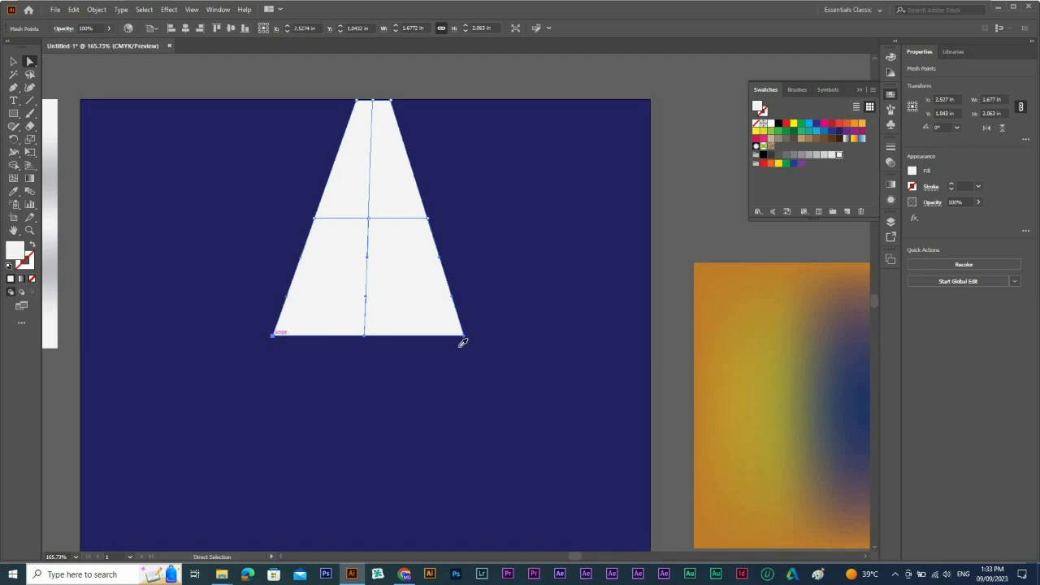
key("i")
left_click(471, 376)
Color the mesh points midway along both slanted sides with the sampled navy and deselect the trapezoid to form a light beam
key("a")
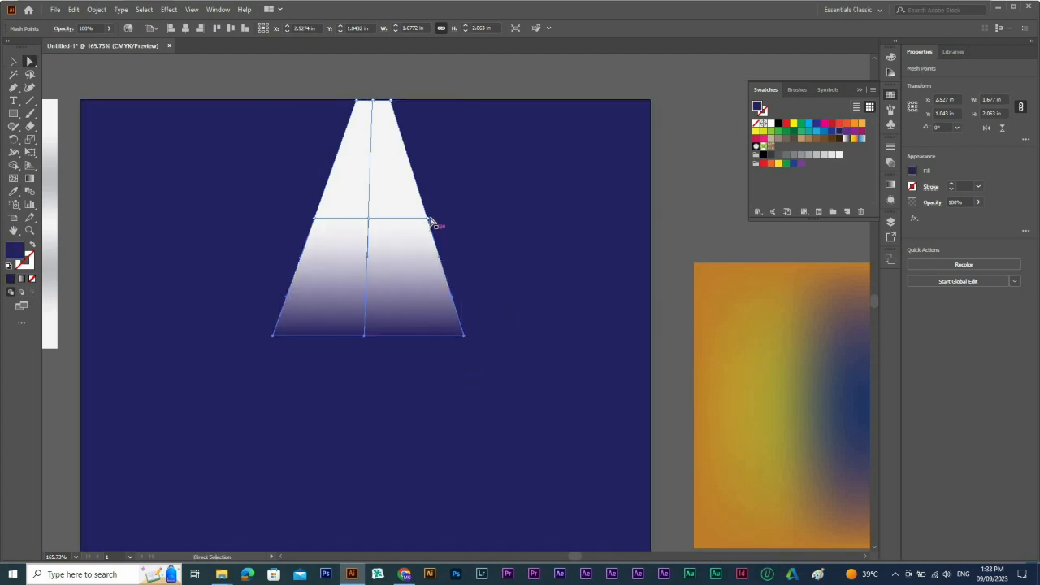
left_click(428, 219)
left_click(315, 221, "shift")
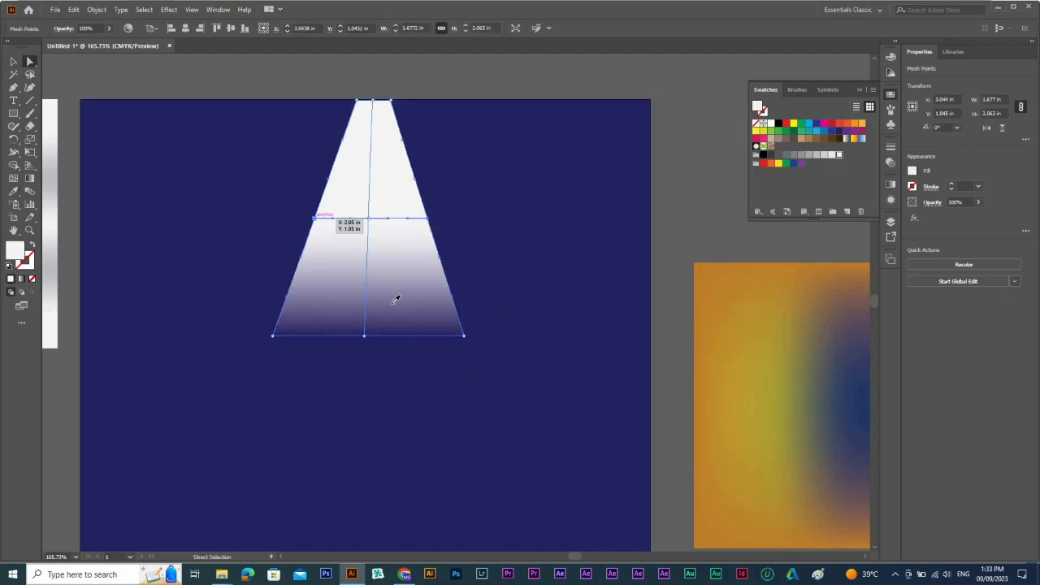
key("i")
left_click(422, 346)
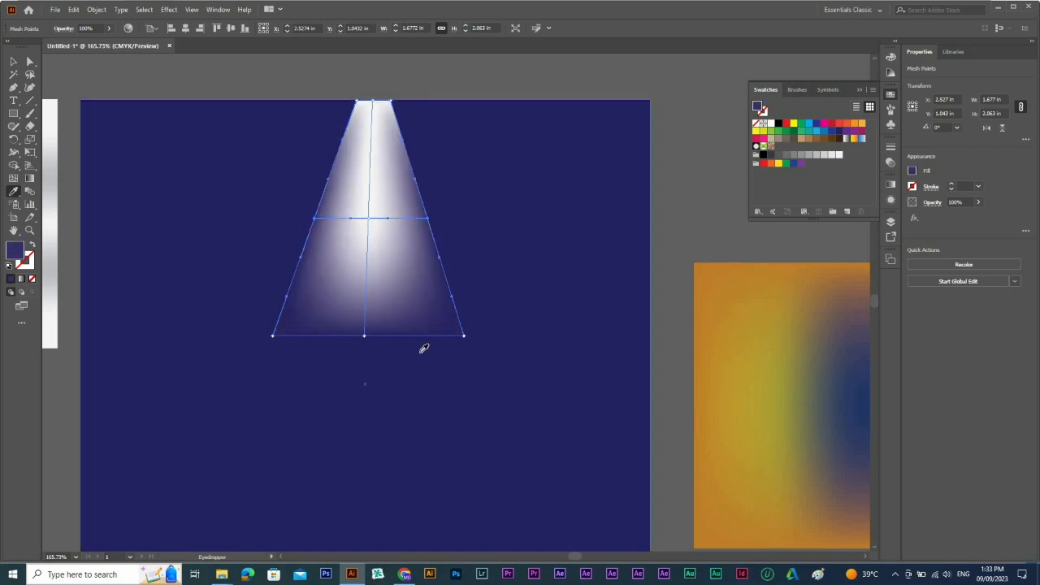
left_click(13, 61)
left_click(498, 341)
left_click(499, 341, "ctrl+alt")
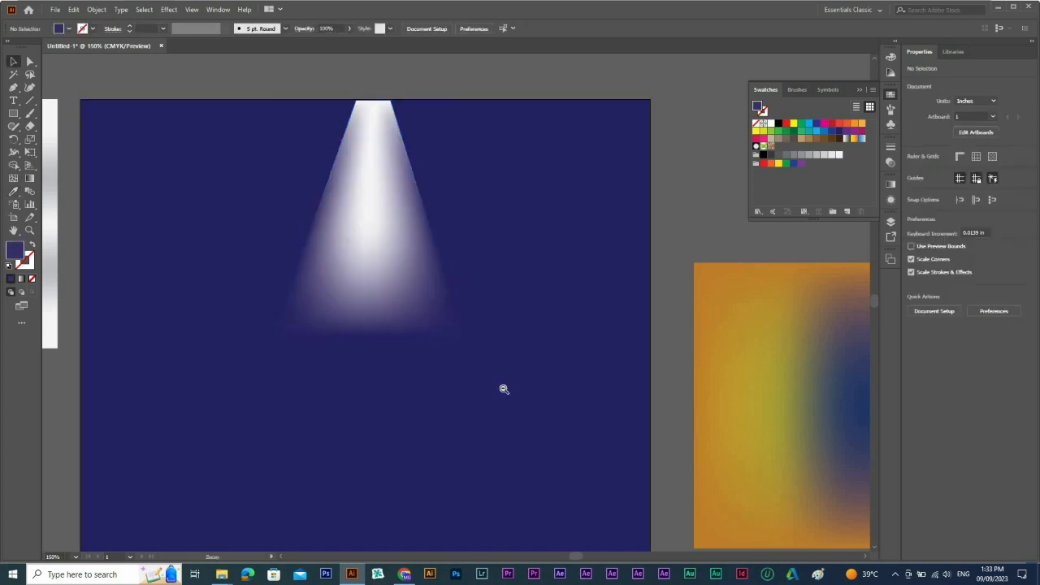
left_click(504, 389, "ctrl+alt")
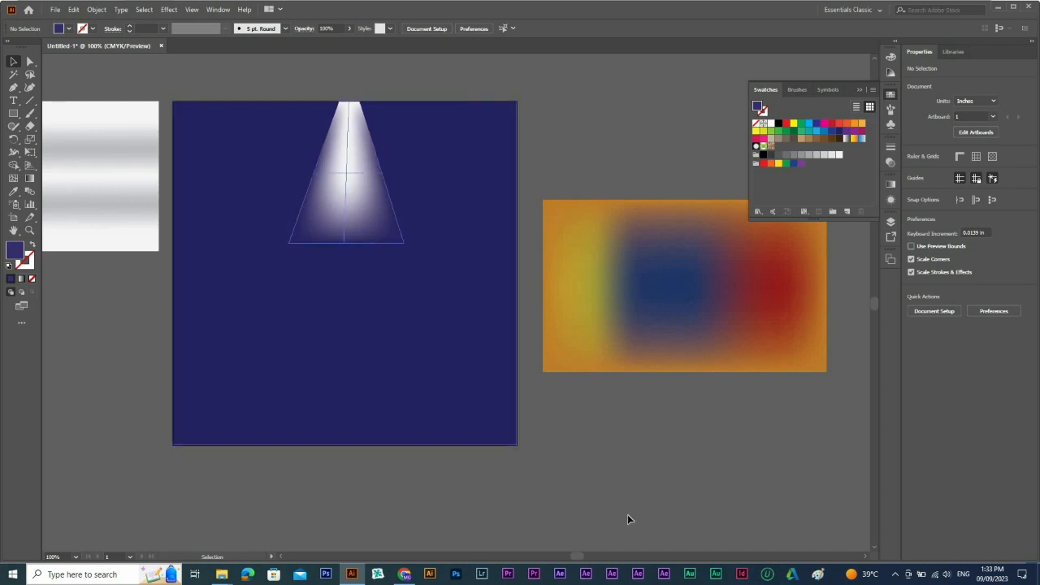
Add a navy mesh point low on the beam's vertical mesh line at about X 2.50 in, Y 1.80 in and deselect
left_click_drag(208, 178, 725, 380)
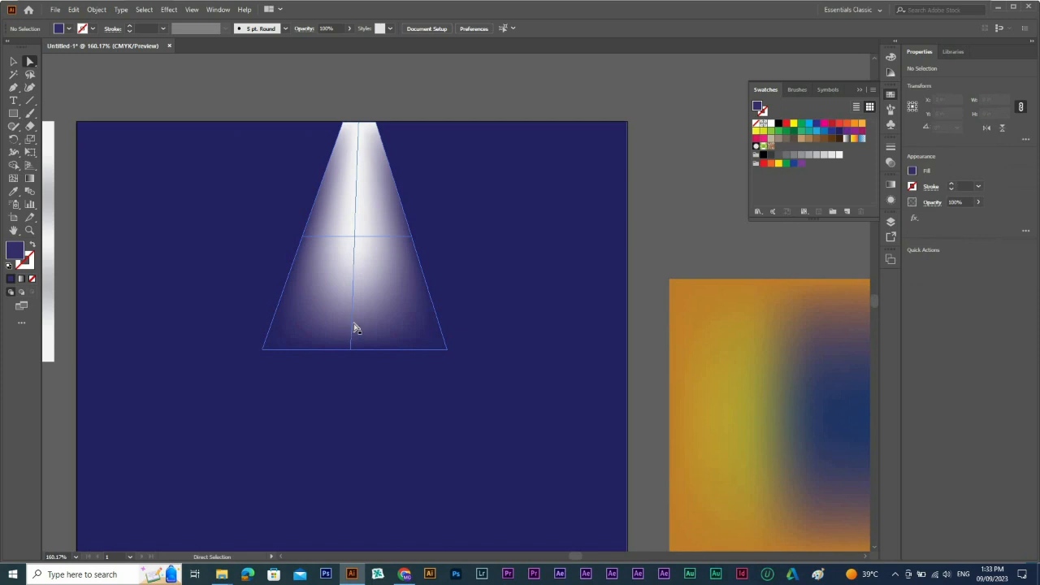
left_click(355, 322)
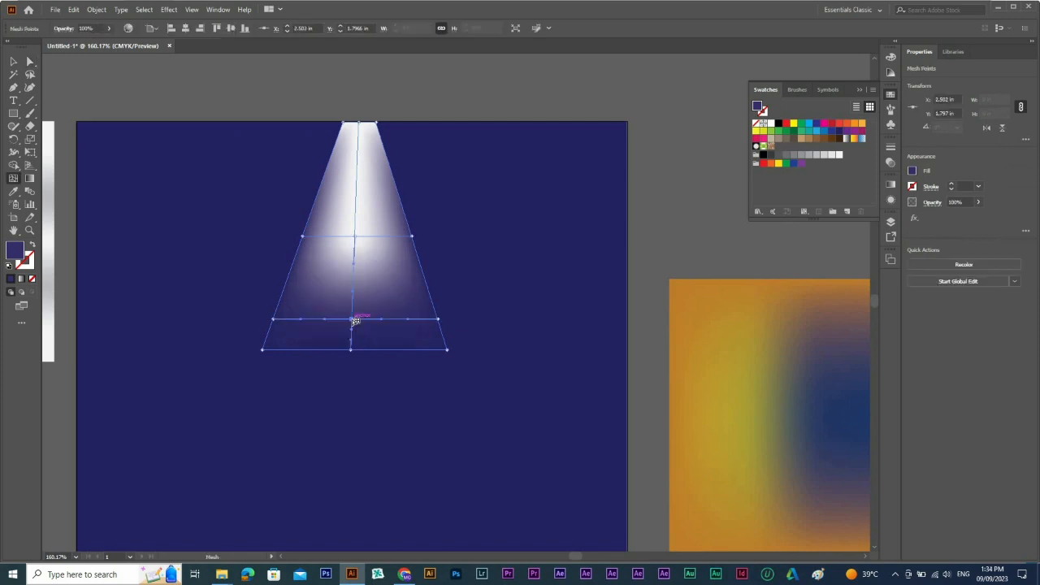
key("v")
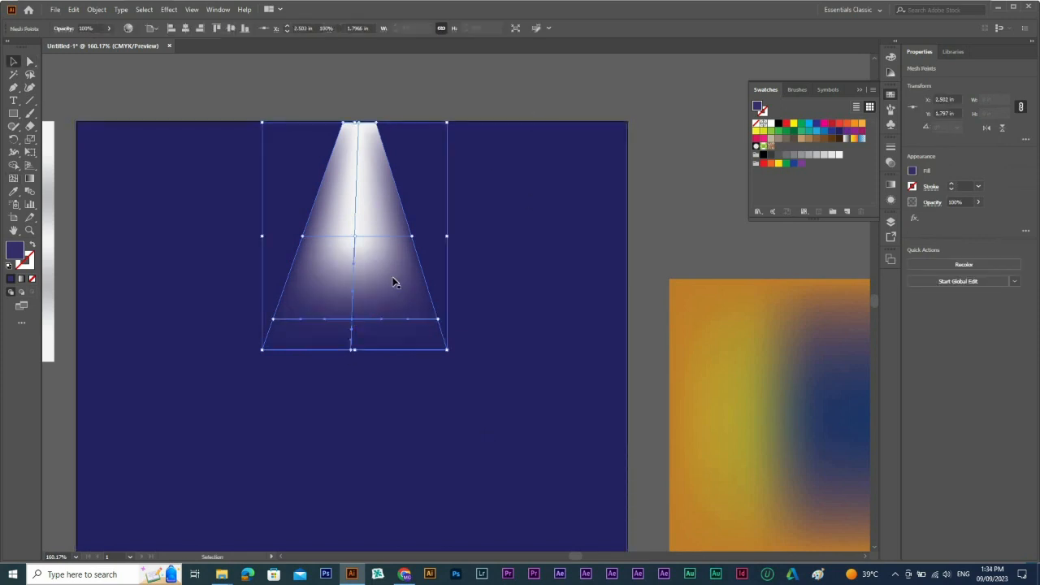
left_click(649, 402)
left_click(525, 317, "ctrl+alt")
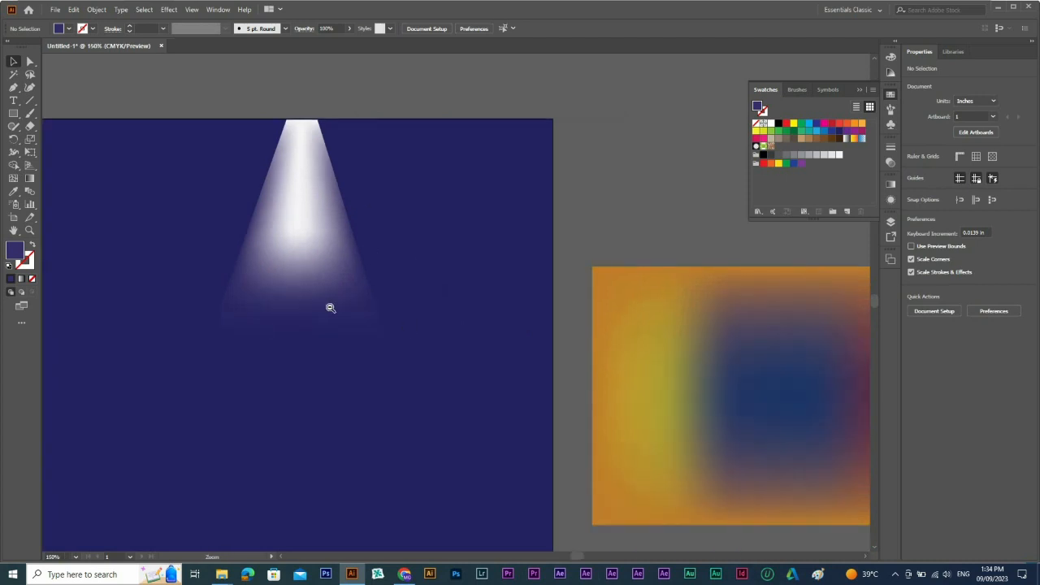
left_click(333, 129, "ctrl+alt")
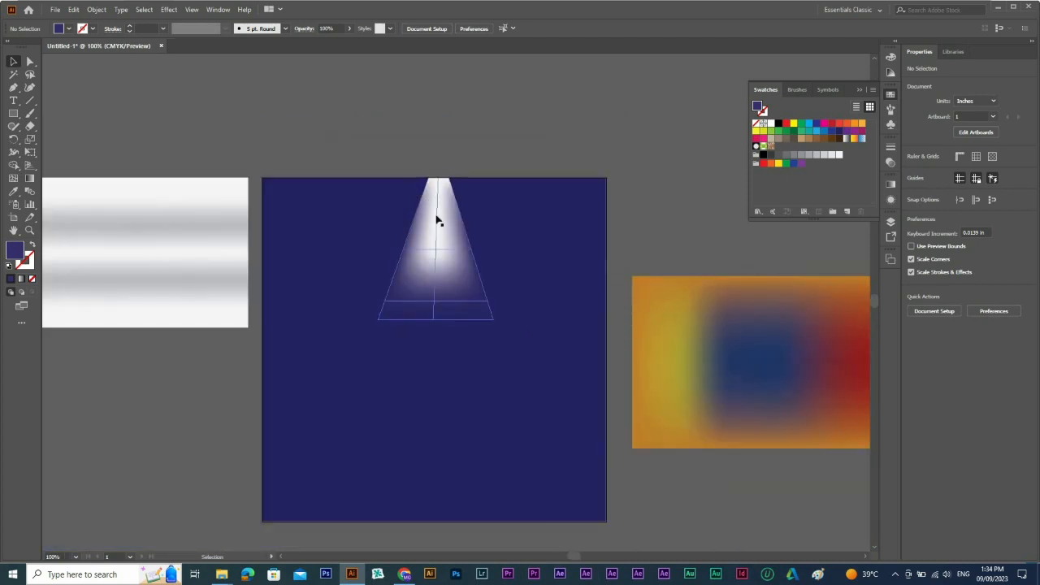
Recolor the beam's central mesh point with the muted purple sampled from the beam's lower part and deselect
left_click(435, 253)
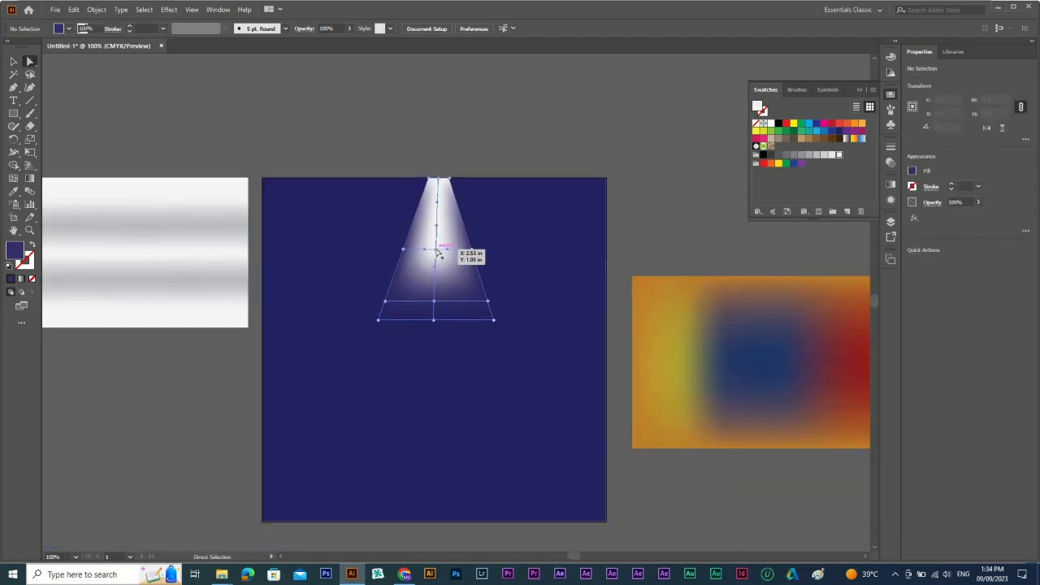
key("i")
left_click(441, 288)
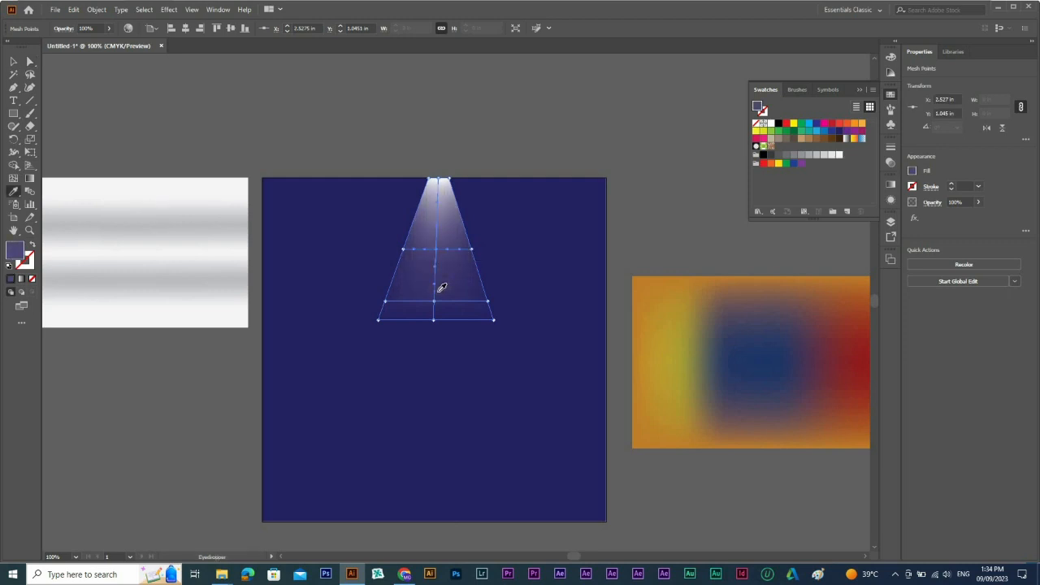
key("v")
left_click(605, 488)
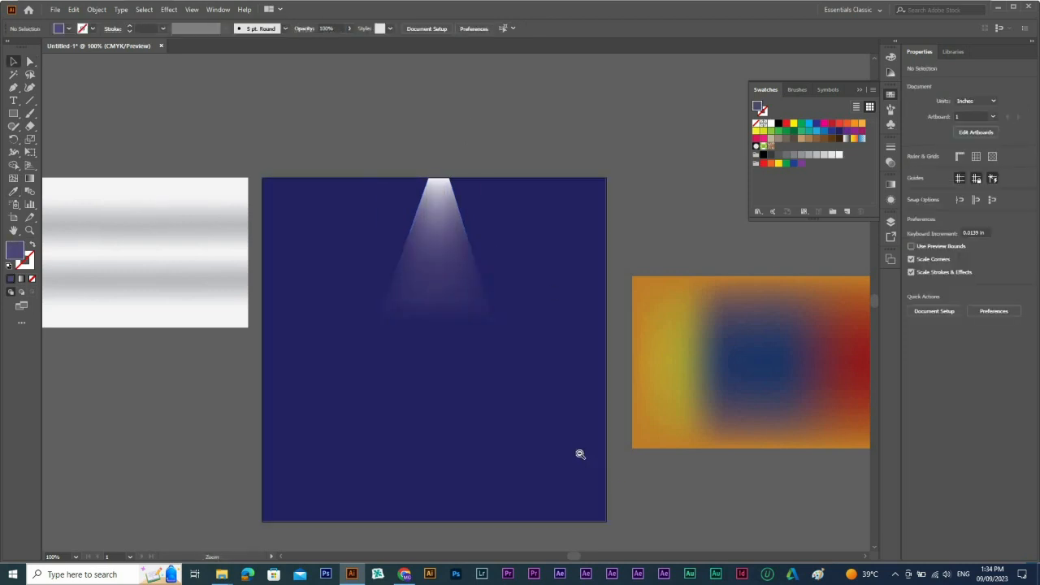
key("ctrl+minus")
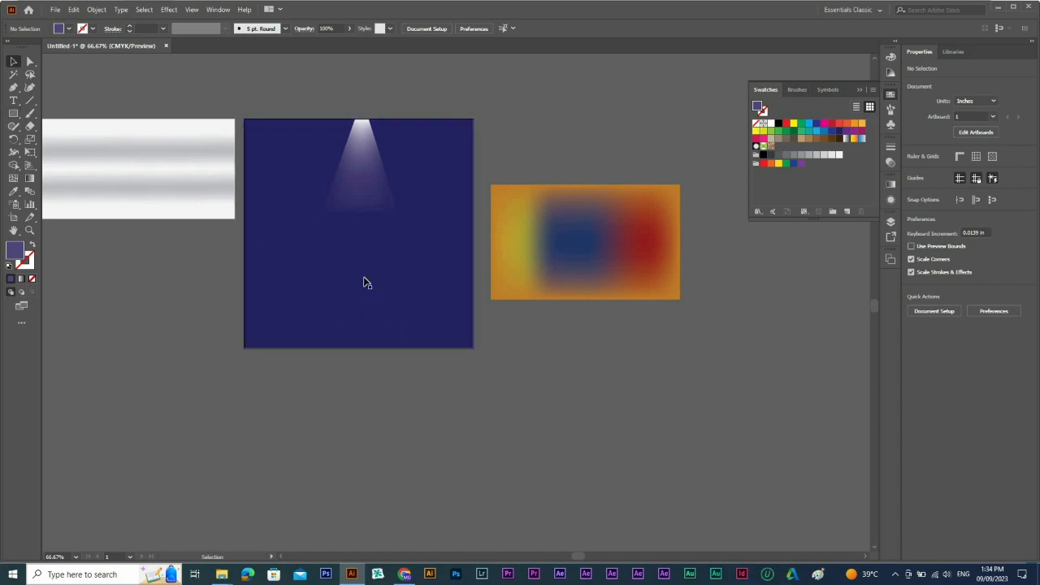
Move the light beam off the navy background, delete all artwork and fit the empty artboard in view
left_click_drag(355, 176, 692, 447)
key("ctrl+a")
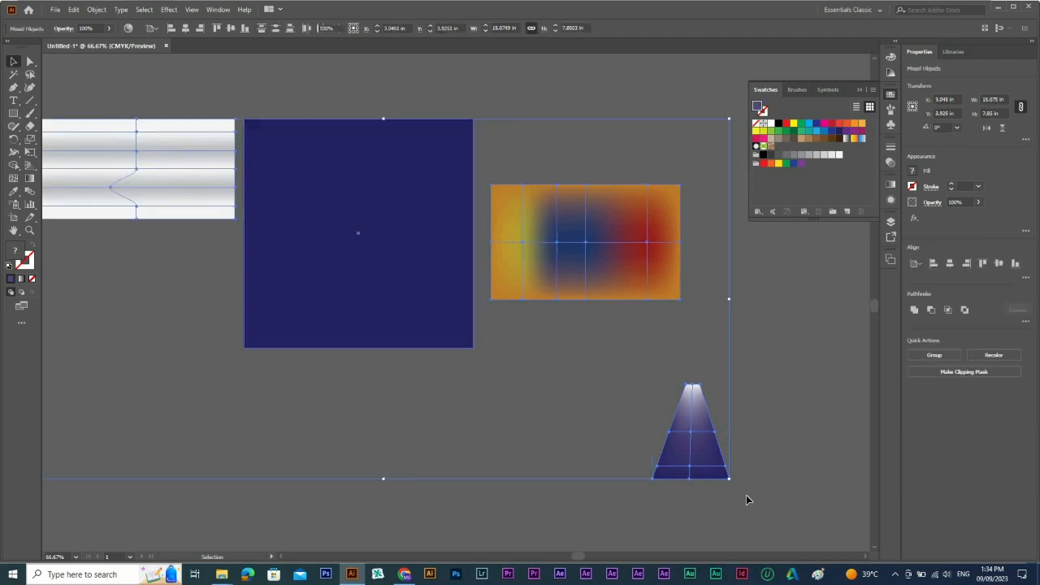
key("Delete")
key("ctrl+0")
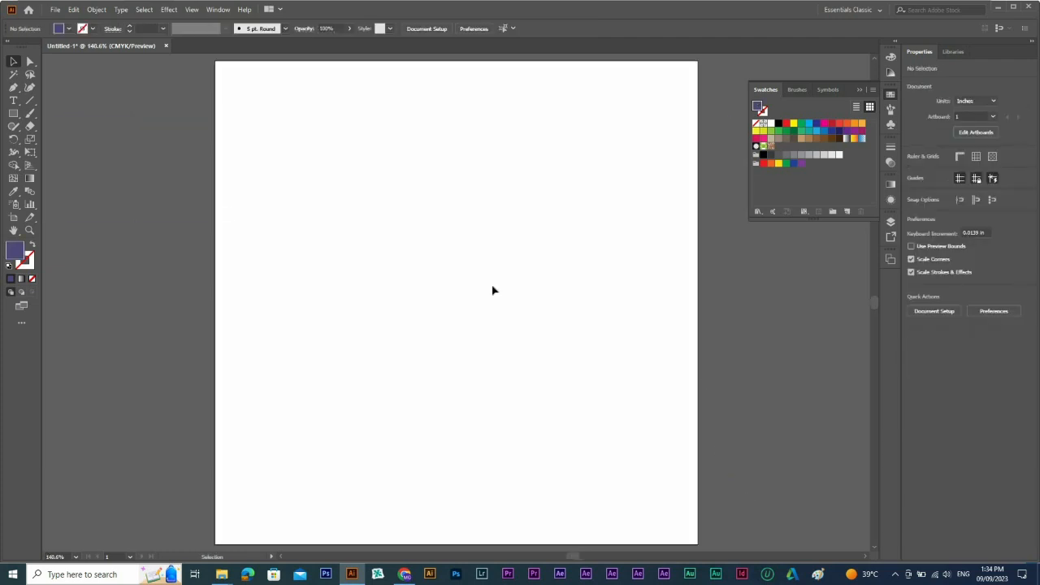
Draw a rectangle about 4.09 × 2.55 in around the artboard's middle and fill it with dark navy
left_click(13, 115)
left_click_drag(255, 173, 652, 421)
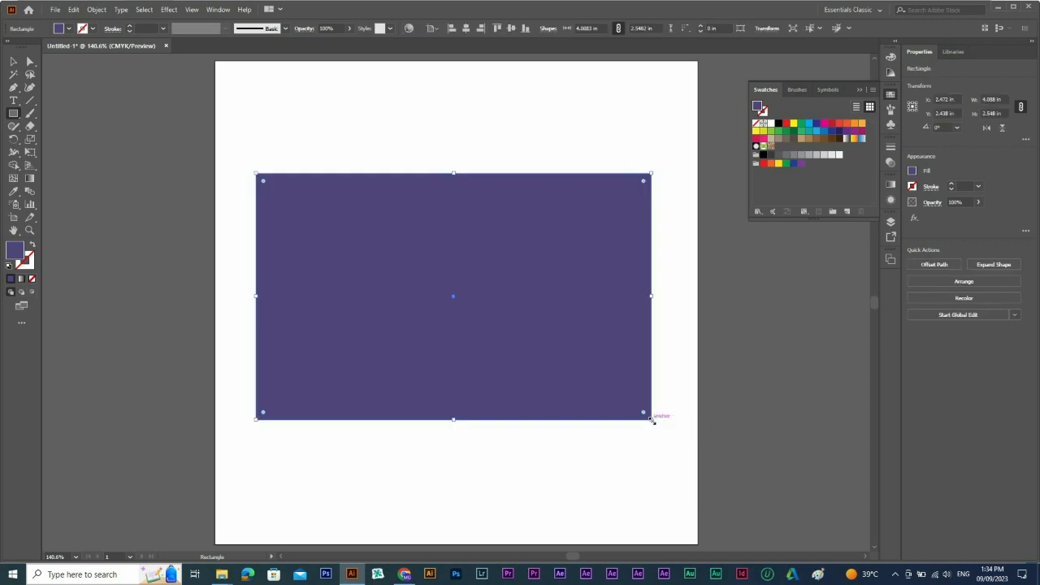
left_click(837, 133)
key("v")
scroll(371, 223, "down", 1)
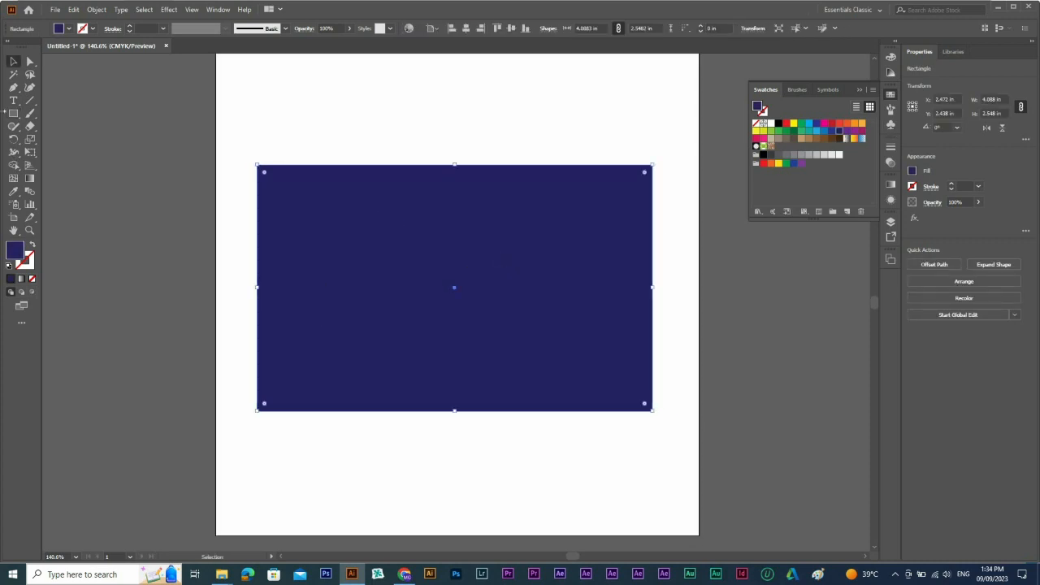
Try adding a mesh point at the navy rectangle's center and undo it
key("u")
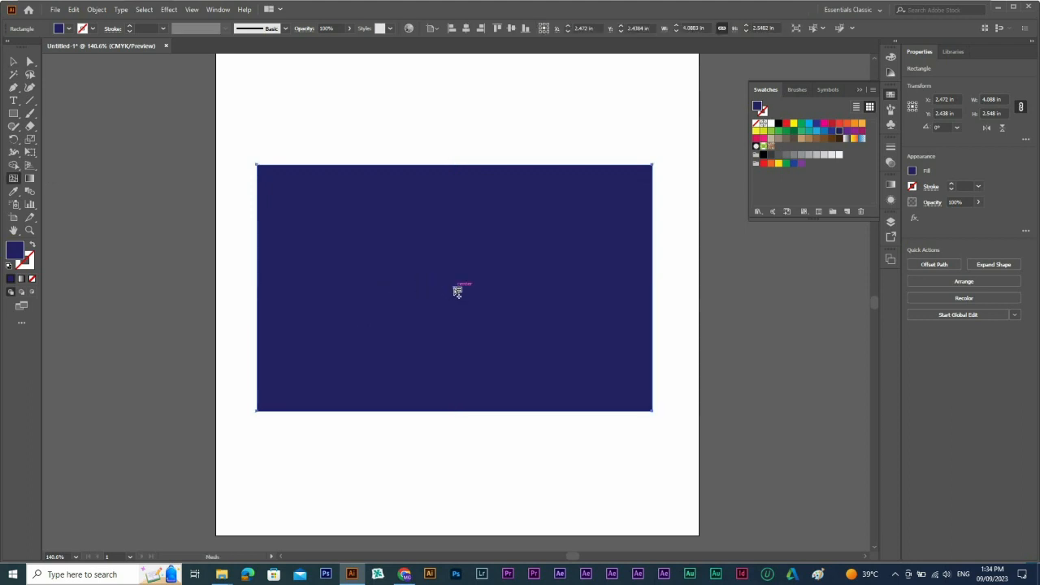
left_click(455, 289)
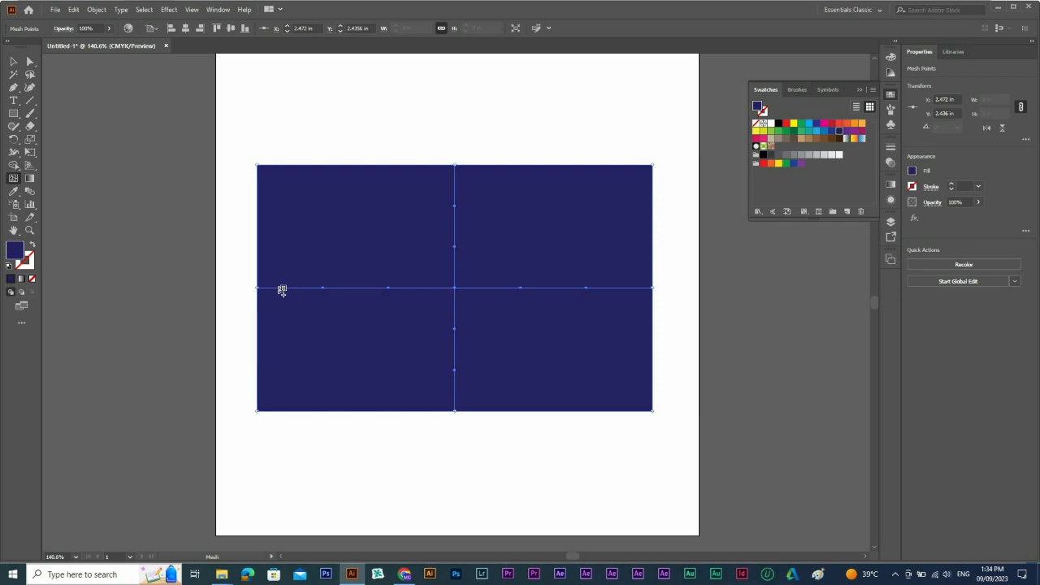
key("ctrl+z")
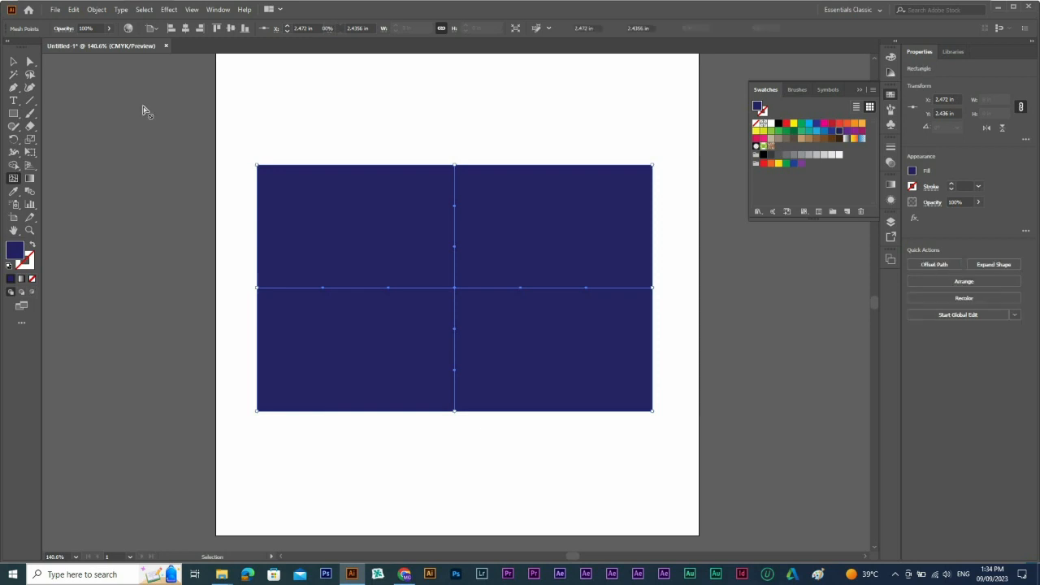
key("v")
Create a gradient mesh with 2 rows, 13 columns and flat appearance on the navy rectangle
left_click_drag(276, 126, 575, 354)
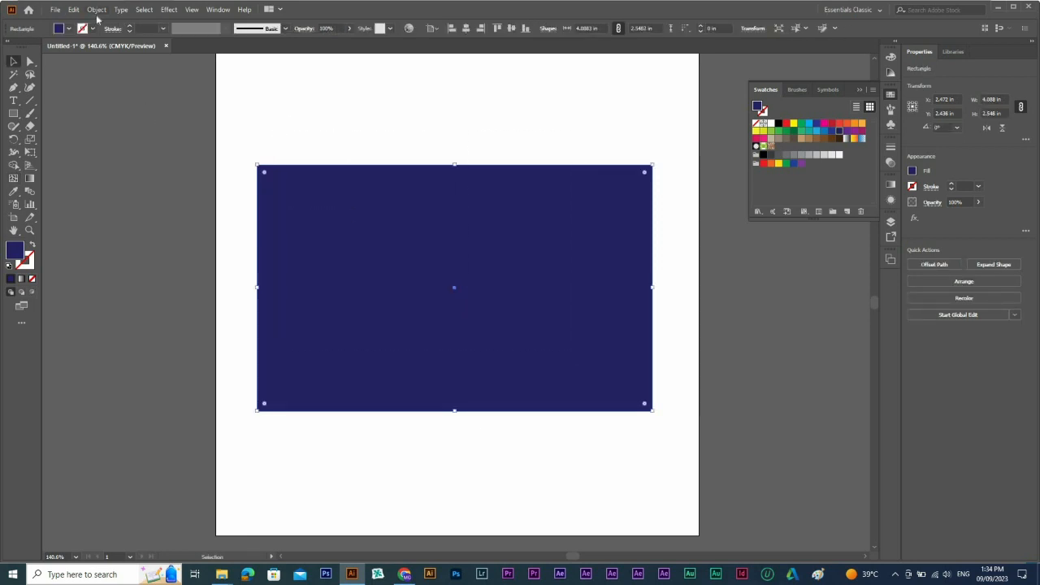
left_click(97, 10)
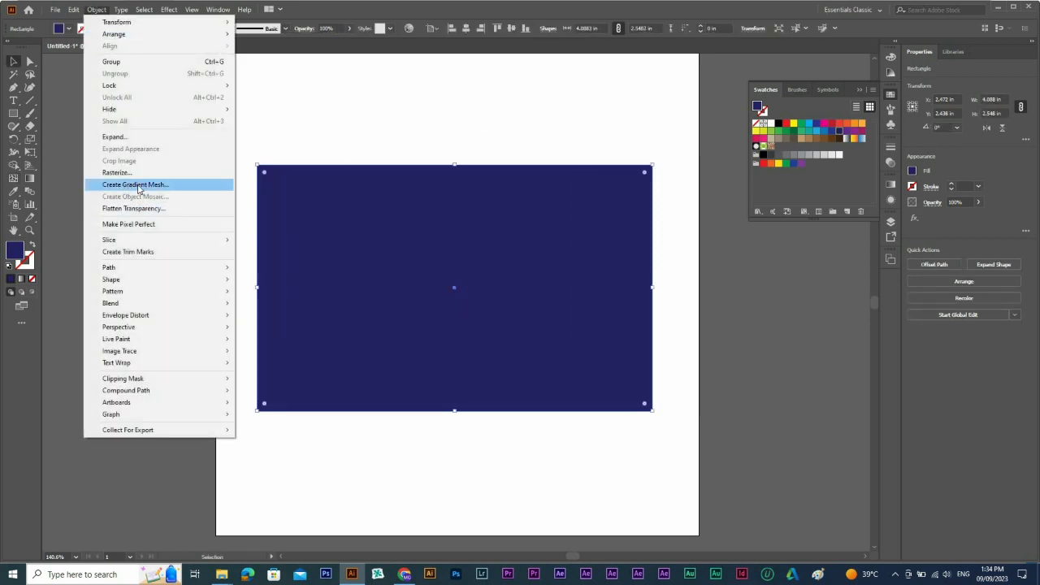
left_click(138, 186)
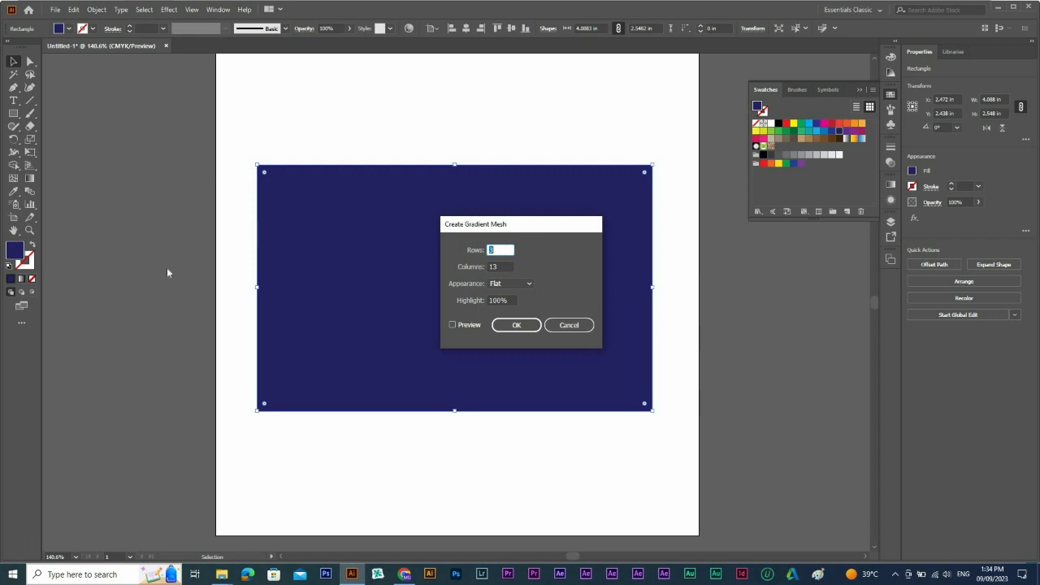
left_click_drag(497, 226, 167, 268)
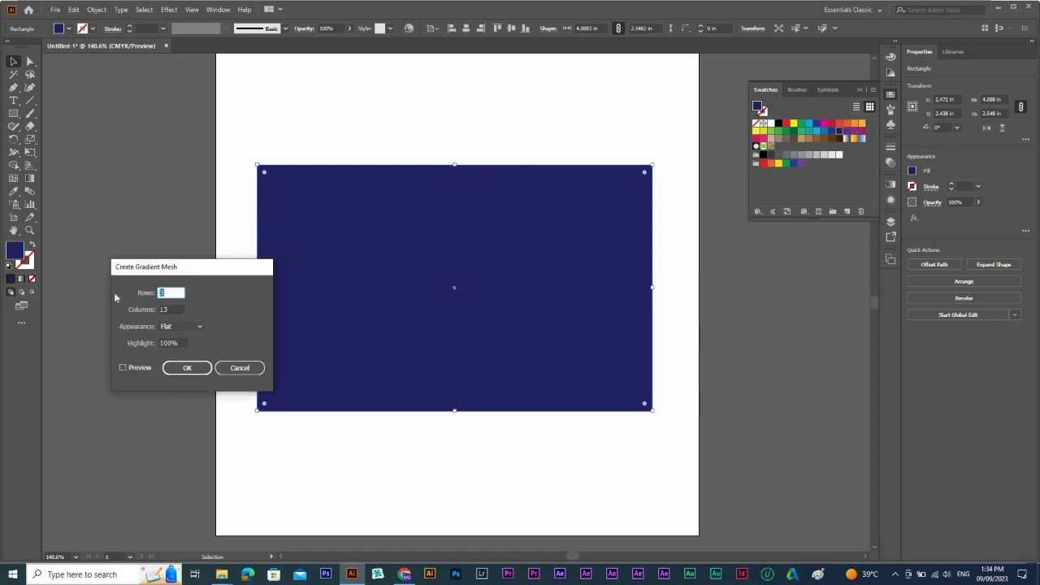
type("2")
key("Tab")
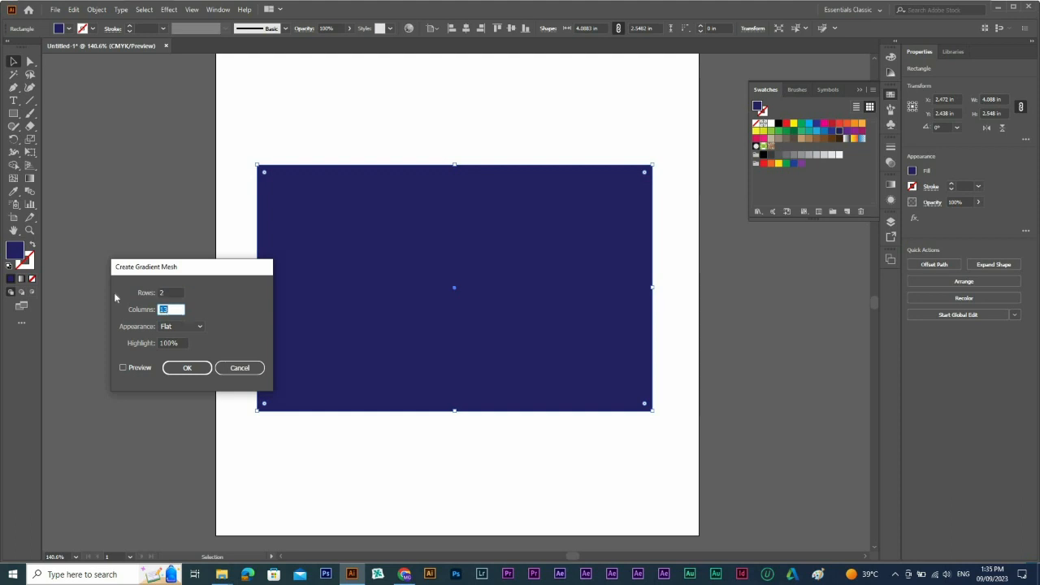
key("Return")
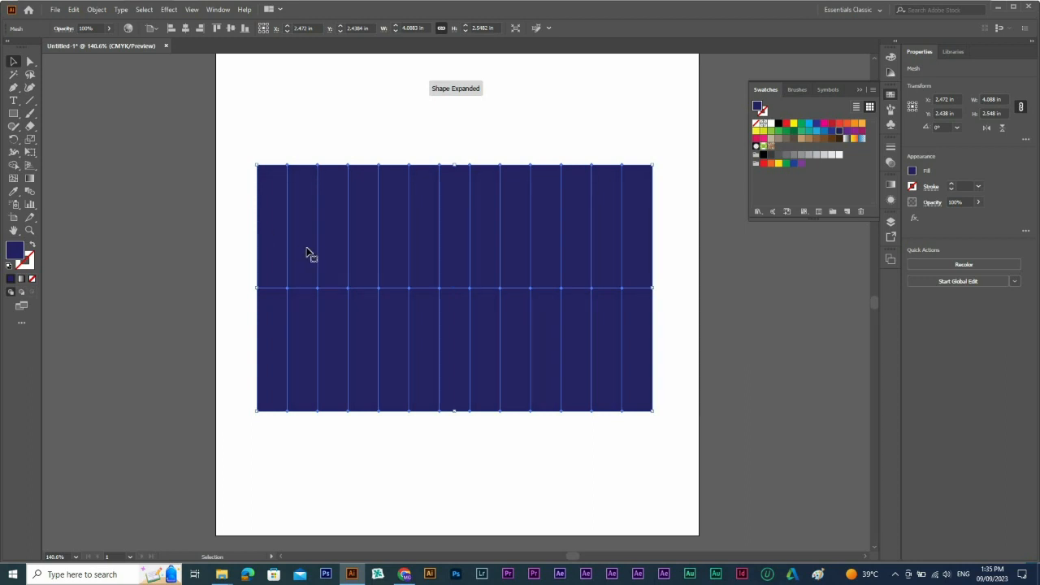
Recolor the mesh points of every other column line with the darker navy 080833 and deselect
key("a")
mouse_move(275, 128)
left_mouse_down()
mouse_move(297, 478)
mouse_move(274, 113)
left_mouse_up()
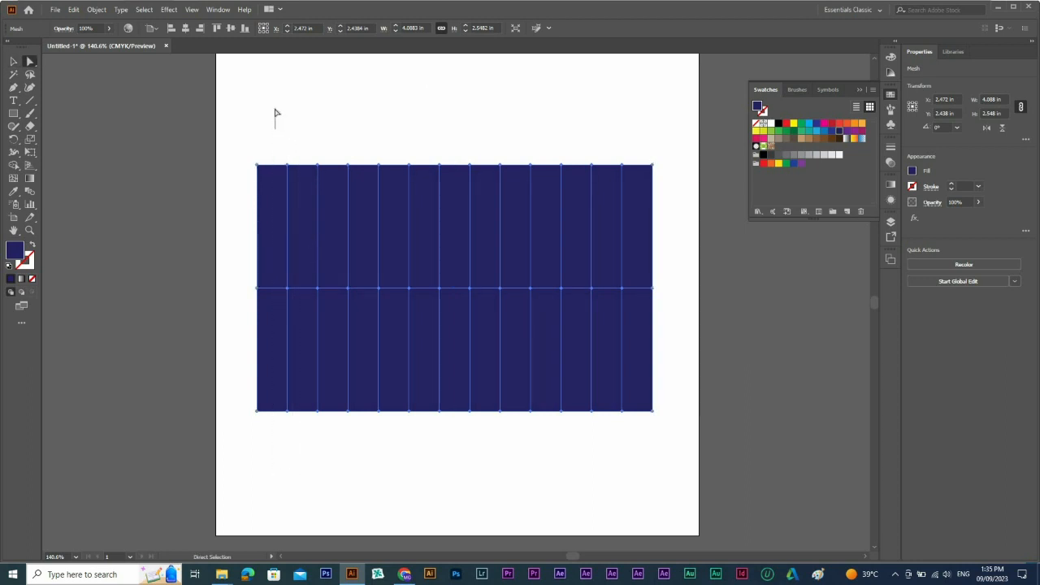
left_click_drag(241, 150, 262, 420)
left_click_drag(251, 157, 268, 477)
left_click_drag(290, 194, 276, 119)
left_click_drag(275, 141, 296, 456)
left_click_drag(351, 437, 420, 457)
left_click_drag(471, 427, 520, 152)
left_click_drag(519, 152, 640, 439)
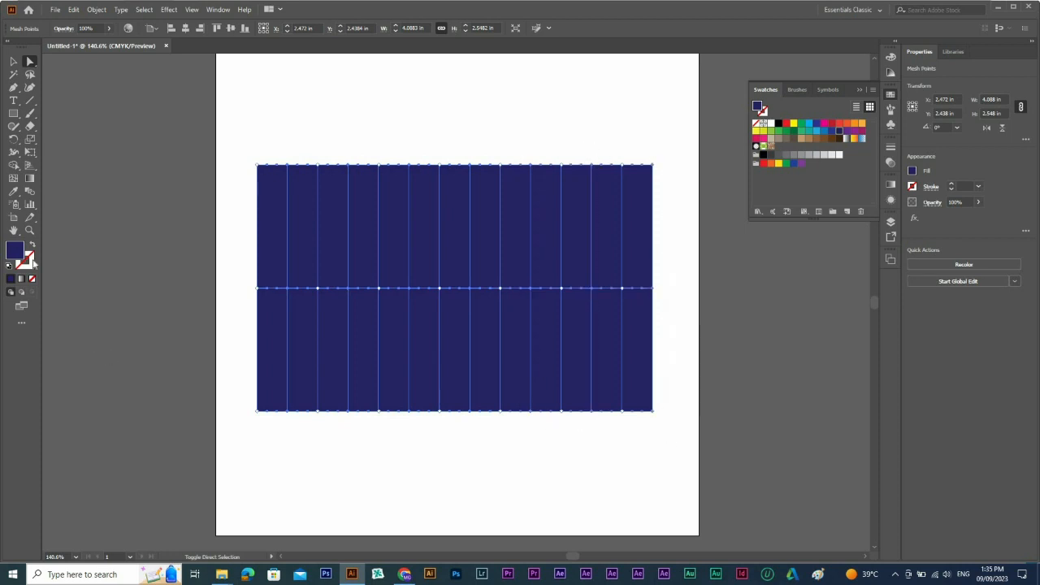
left_click(650, 333)
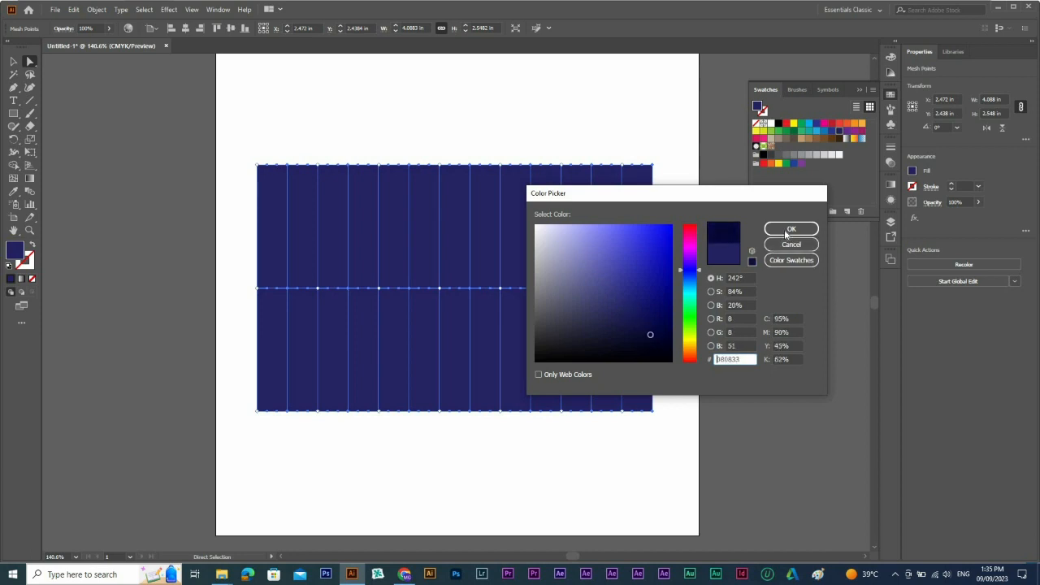
left_click(788, 231)
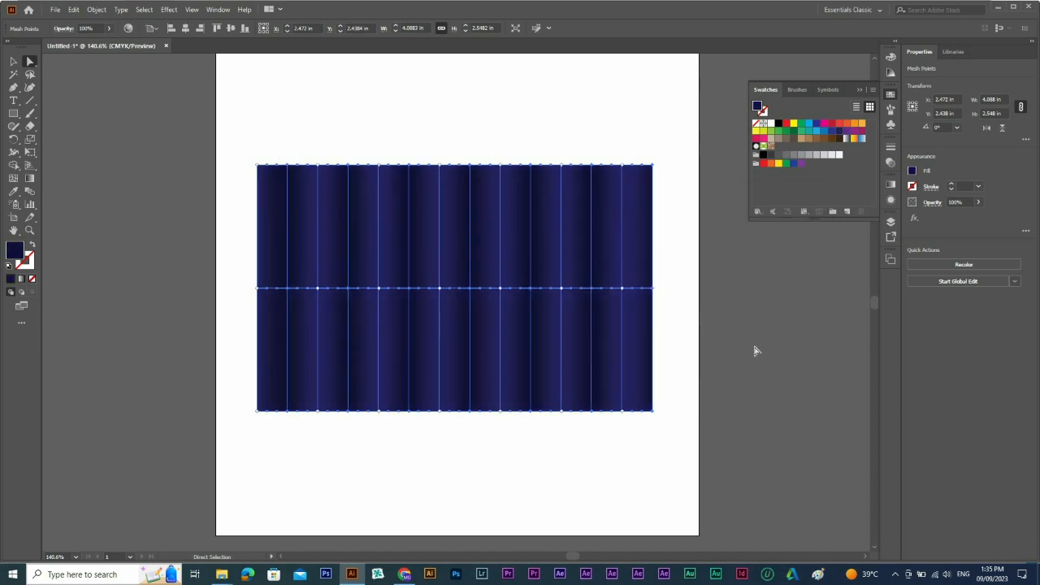
left_click(759, 351)
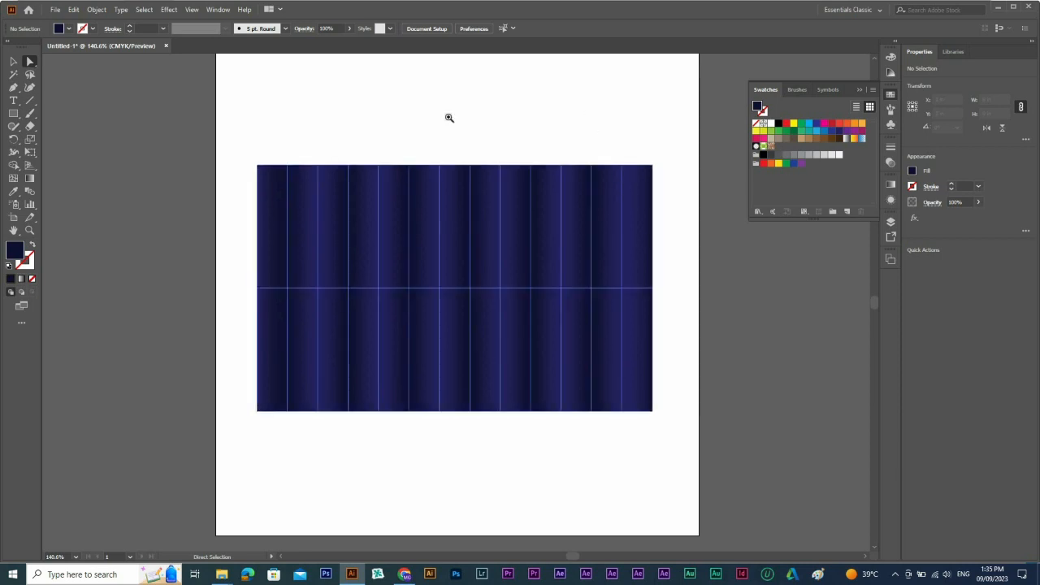
Slide the top-edge mesh points just right of the rectangle's center leftward along the edge to start a gathered fold
left_click_drag(299, 141, 833, 346)
left_click_drag(369, 182, 432, 192)
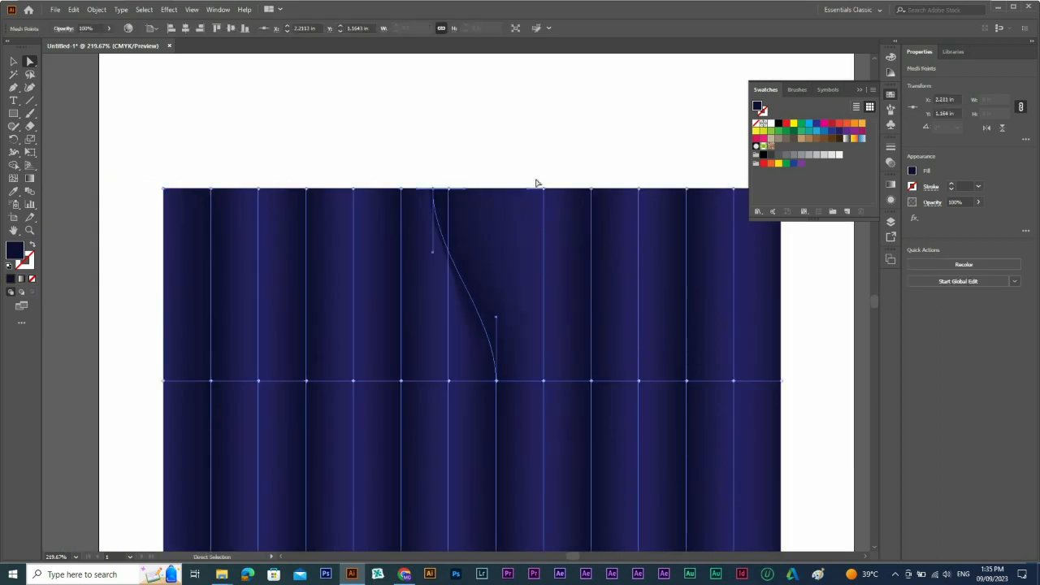
key("ctrl+shift+a")
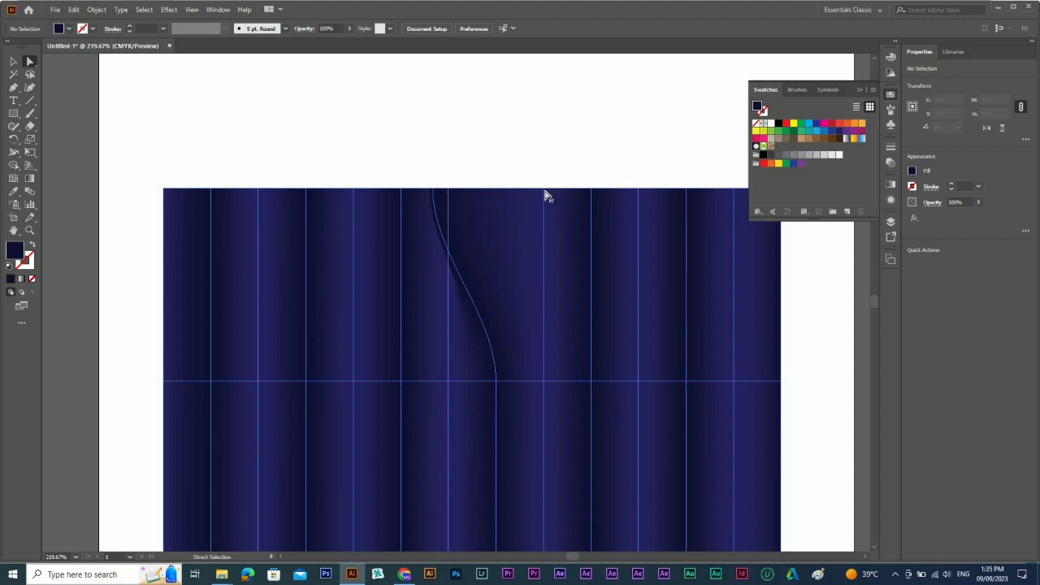
left_click_drag(542, 189, 476, 188)
Reposition the middle-row mesh points right of center, bunching them leftward to bend the folds into curves
left_click_drag(497, 385, 544, 385)
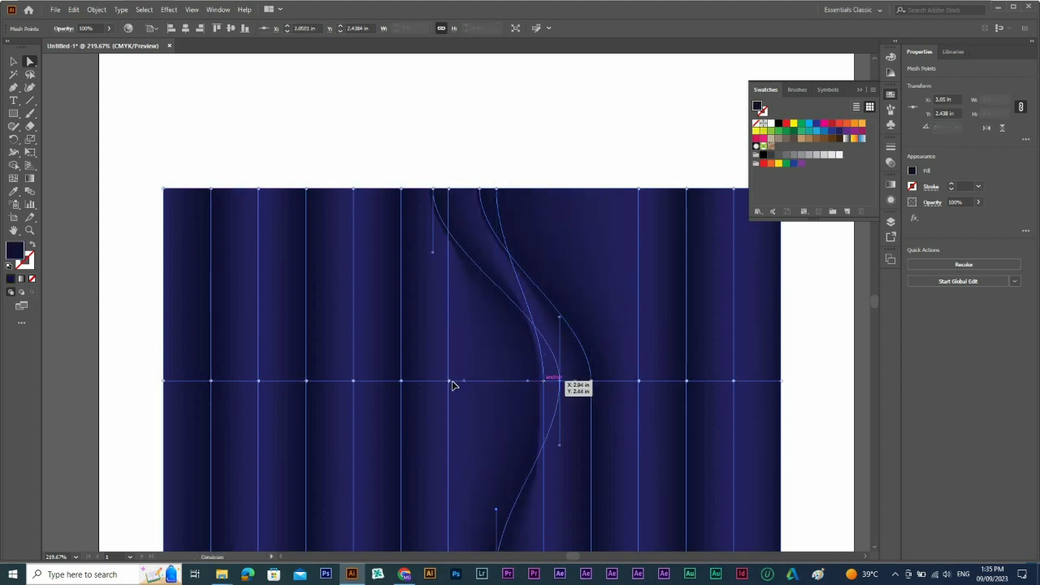
left_click_drag(550, 382, 449, 387)
left_click_drag(582, 382, 503, 381)
left_click(561, 381, "shift")
left_click_drag(638, 390, 488, 366)
left_click_drag(523, 312, 519, 311)
Gather the remaining right-hand top-edge mesh points leftward against the other bunched points
left_click_drag(566, 166, 441, 174)
left_click(503, 169)
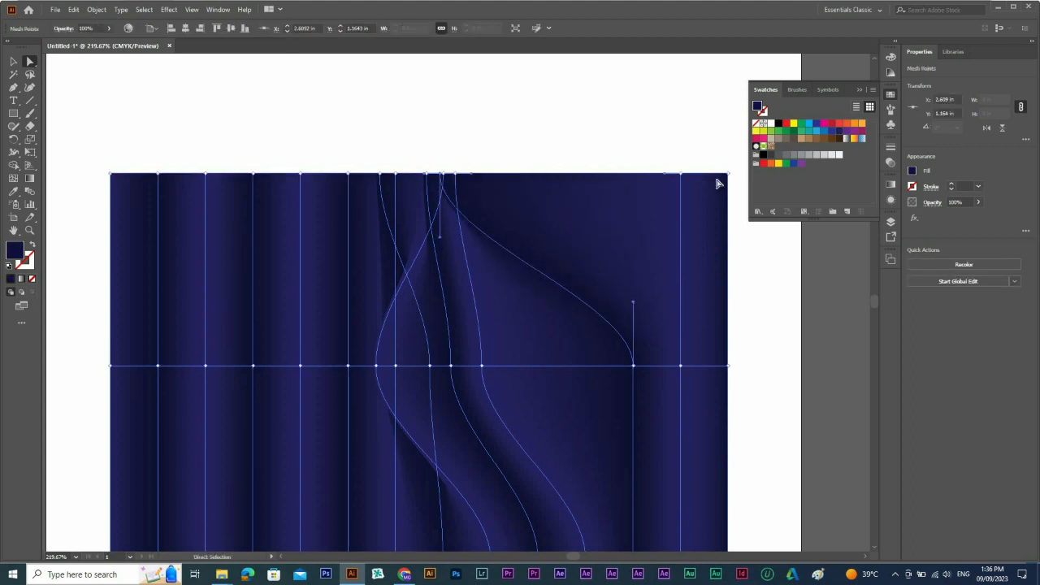
left_click_drag(665, 177, 457, 174)
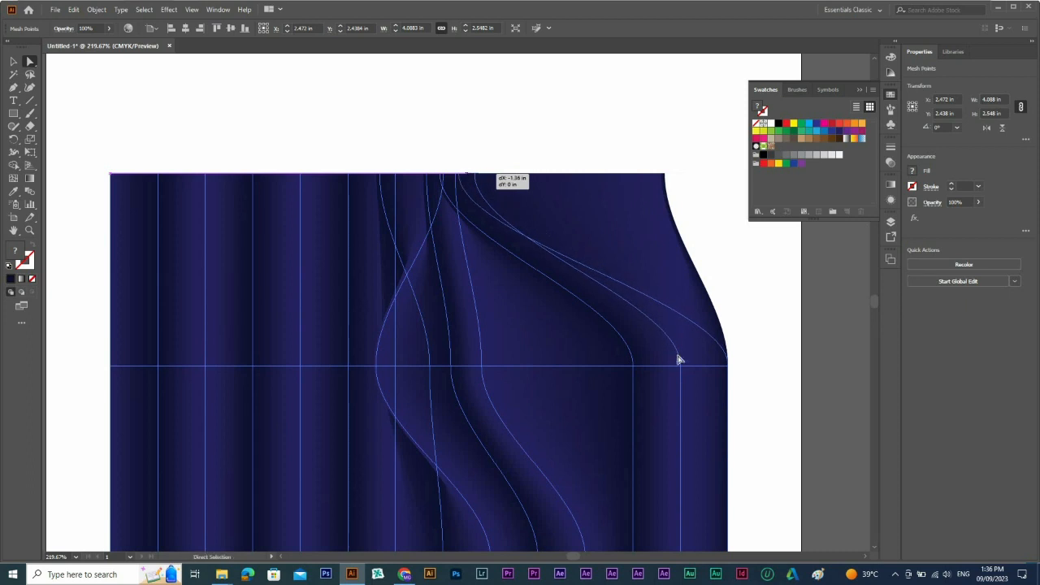
Pull the two rightmost middle-row mesh points inward beside the neighboring folds and deselect
left_click_drag(679, 365, 538, 368)
left_click_drag(730, 370, 504, 369)
key("ctrl+minus")
key("ctrl+z")
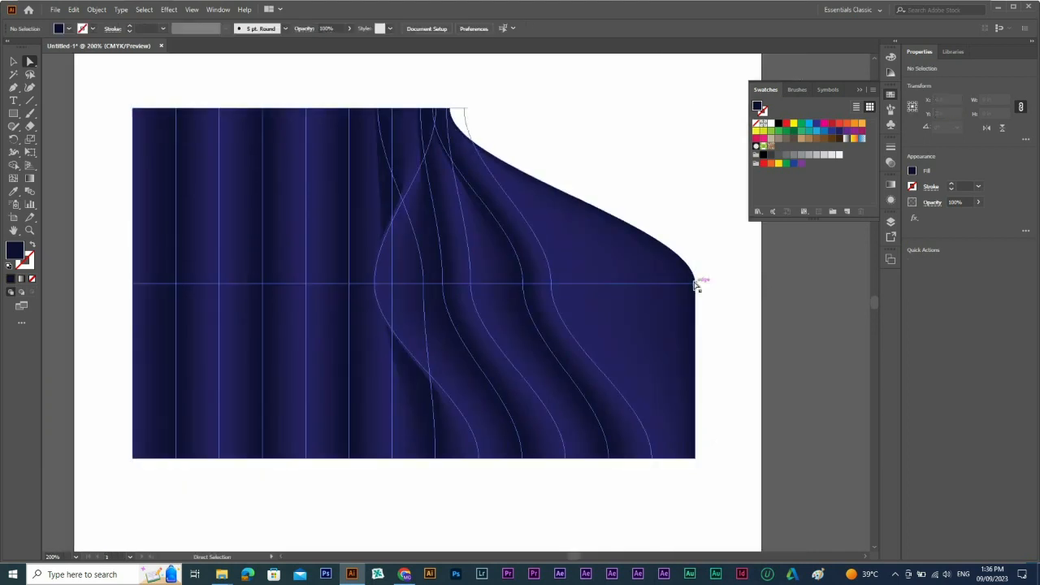
left_click_drag(695, 282, 514, 285)
left_click_drag(587, 346, 625, 374)
left_click_drag(677, 332, 703, 346)
left_click(541, 192)
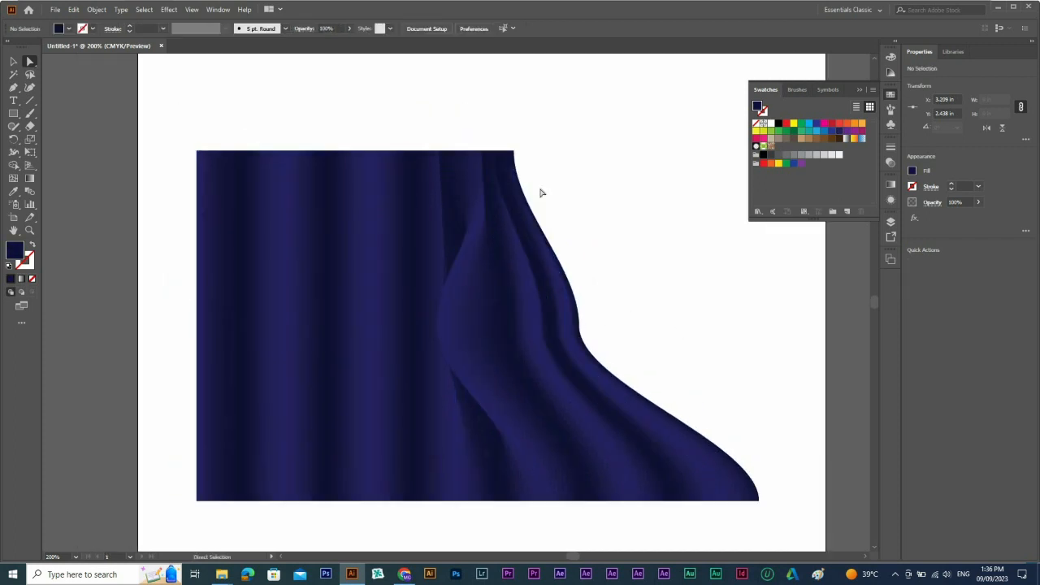
Gather the right-hand bottom-edge mesh points leftward along the edge so the folds narrow at the hem
left_click_drag(571, 234, 587, 162)
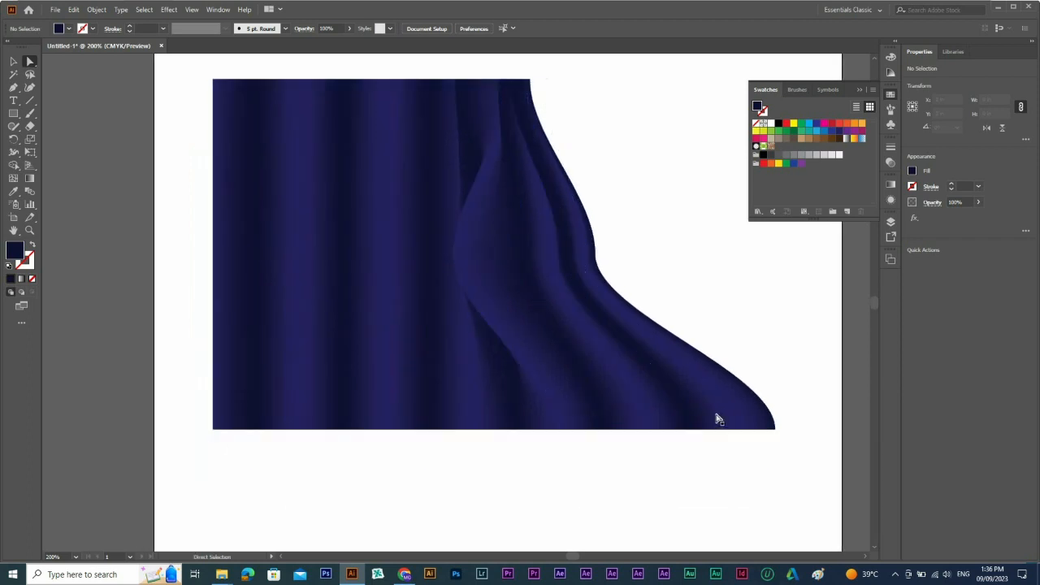
left_click_drag(733, 430, 634, 431)
left_click_drag(775, 431, 378, 432)
left_click_drag(525, 430, 439, 431)
left_click_drag(560, 431, 451, 430)
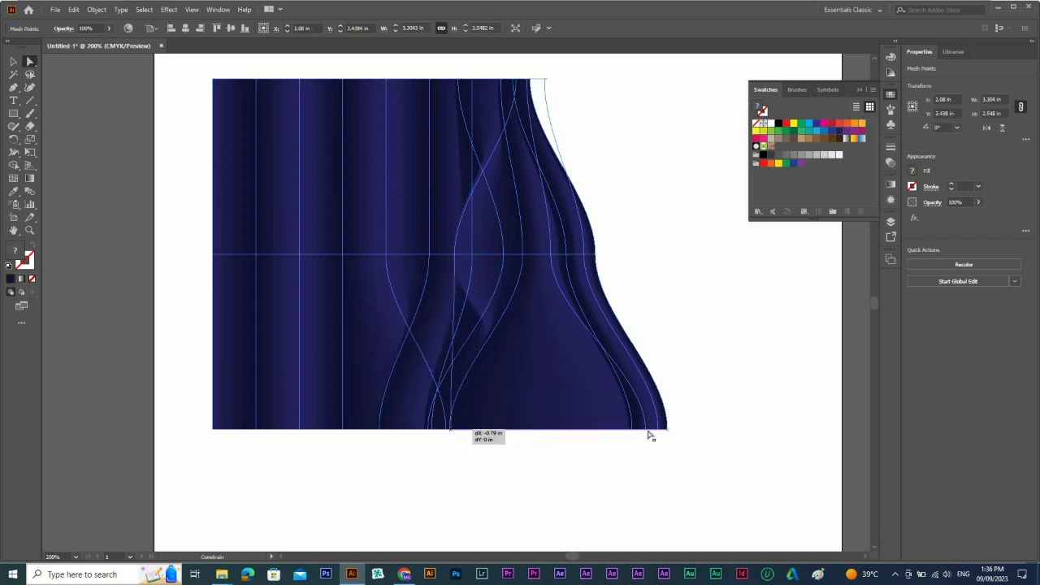
left_click_drag(723, 464, 474, 429)
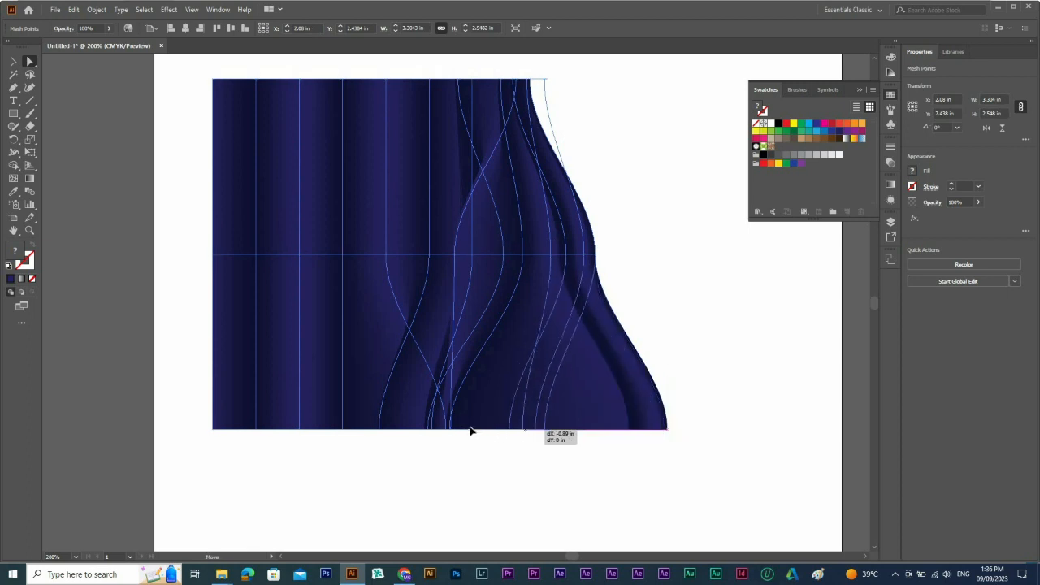
Tighten the right-hand folds by moving their middle-row mesh points close together near the curtain's outer edge, then deselect
left_click_drag(566, 255, 489, 255)
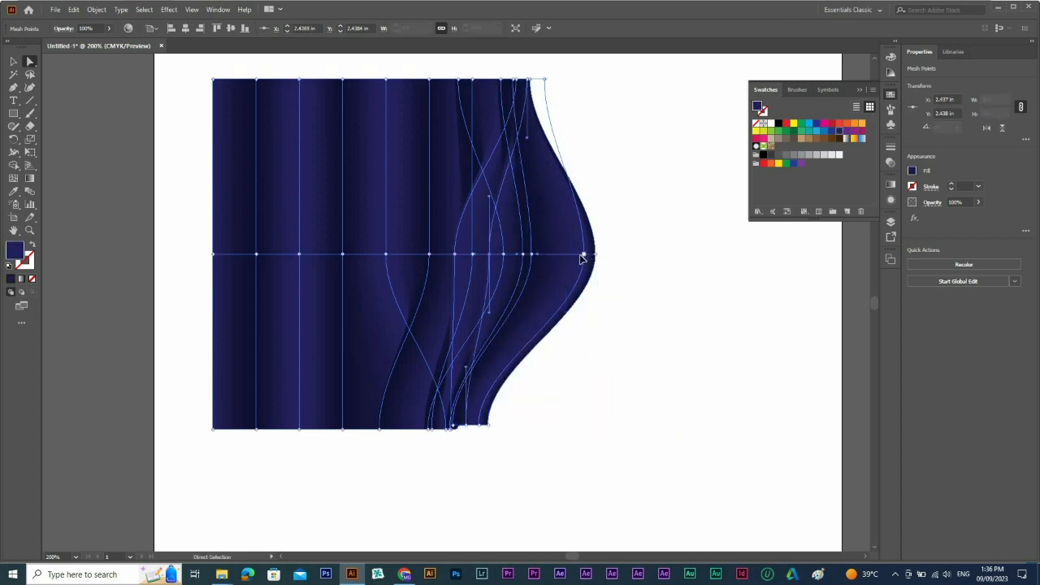
left_click_drag(583, 254, 446, 255)
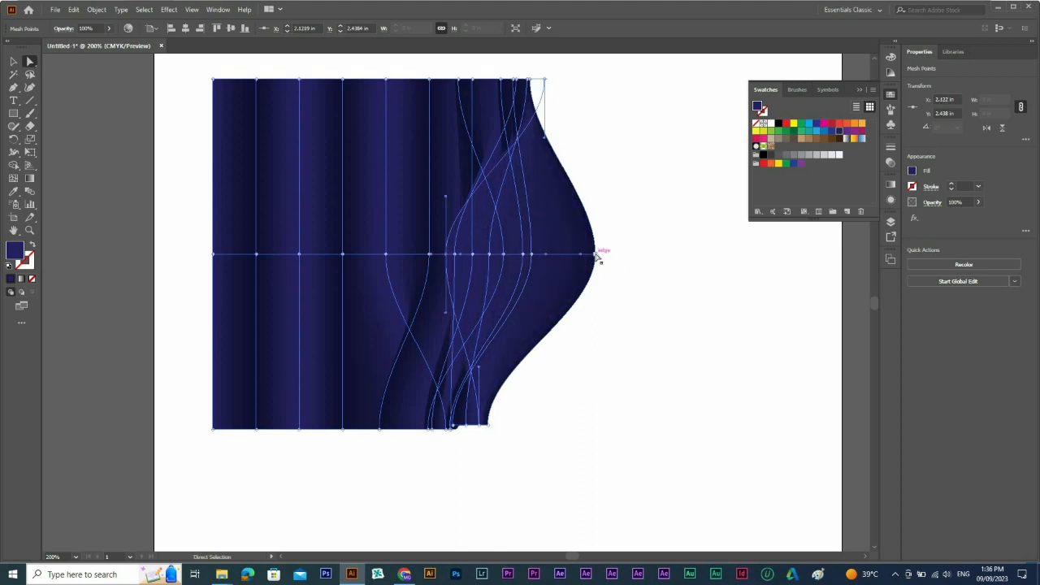
left_click_drag(593, 254, 538, 255)
left_click_drag(447, 254, 533, 255)
key("ctrl+space")
left_click_drag(344, 225, 726, 318)
left_click_drag(490, 292, 526, 291)
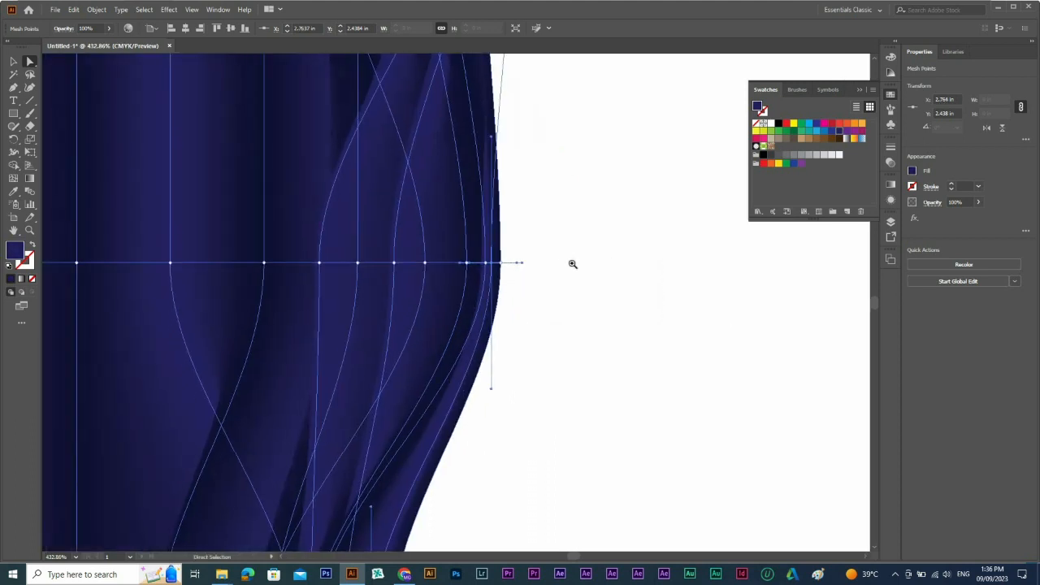
left_click(572, 264)
left_click(579, 288, "ctrl+alt")
left_click_drag(347, 233, 636, 309)
left_click_drag(529, 326, 577, 327)
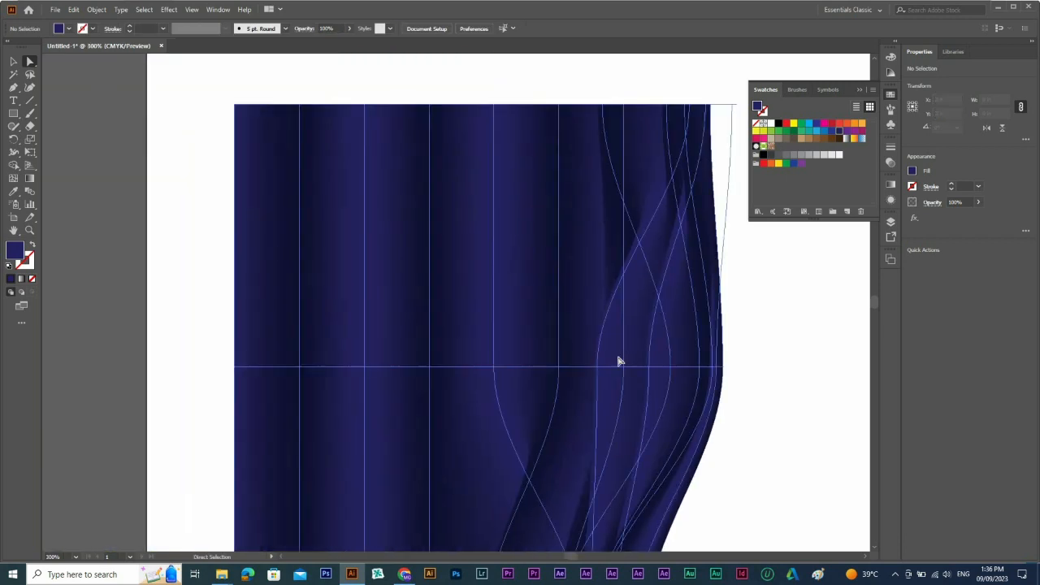
left_click(599, 371)
left_click_drag(598, 371, 608, 371)
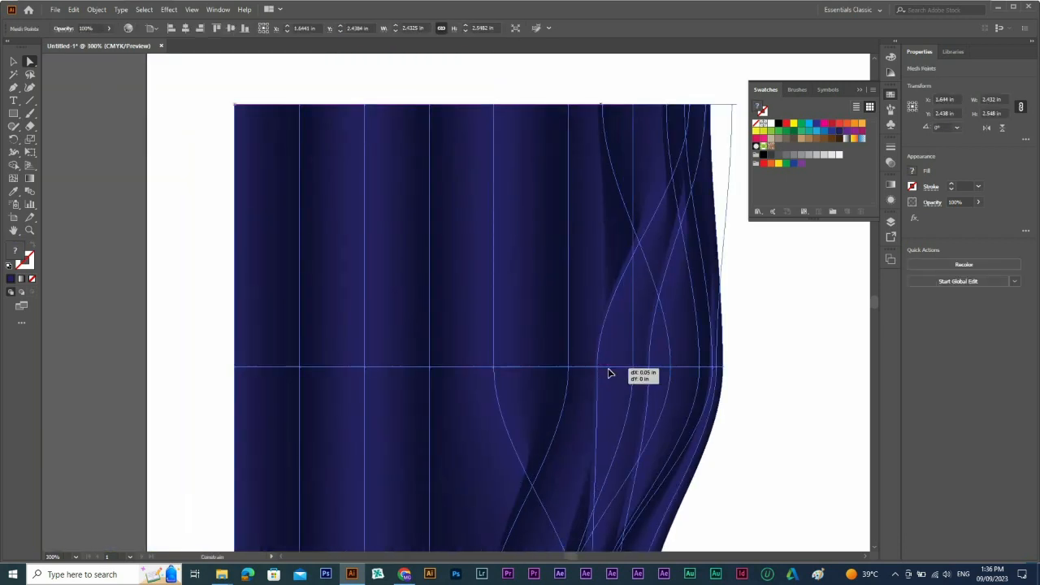
key("ctrl+z")
key("ctrl+shift+a")
Shift mesh points of the central folds leftward on the middle row and the top edge
left_click(599, 369)
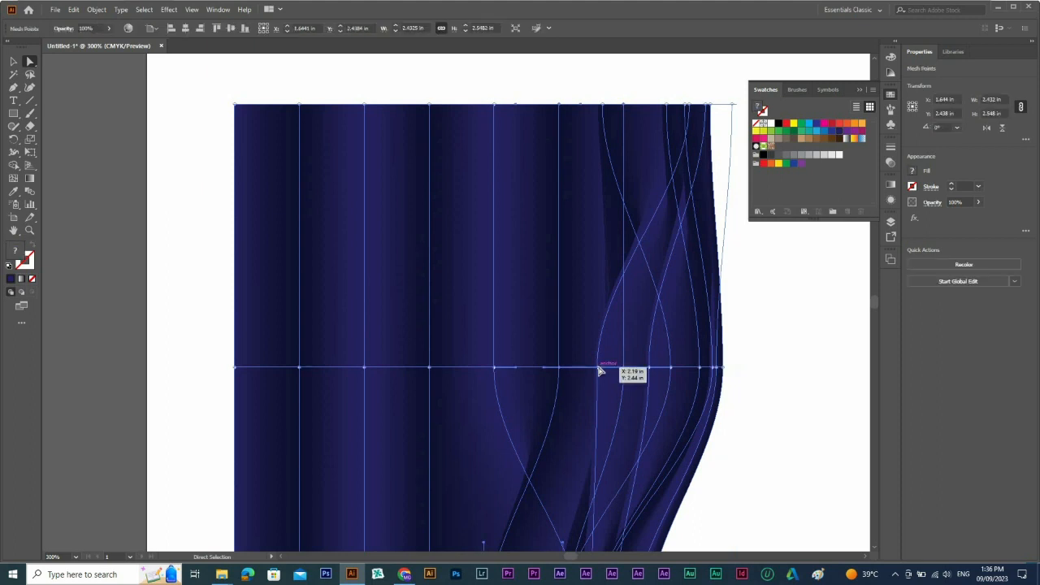
left_click_drag(598, 381, 552, 367)
scroll(617, 187, "up", 3)
left_click_drag(623, 206, 549, 200)
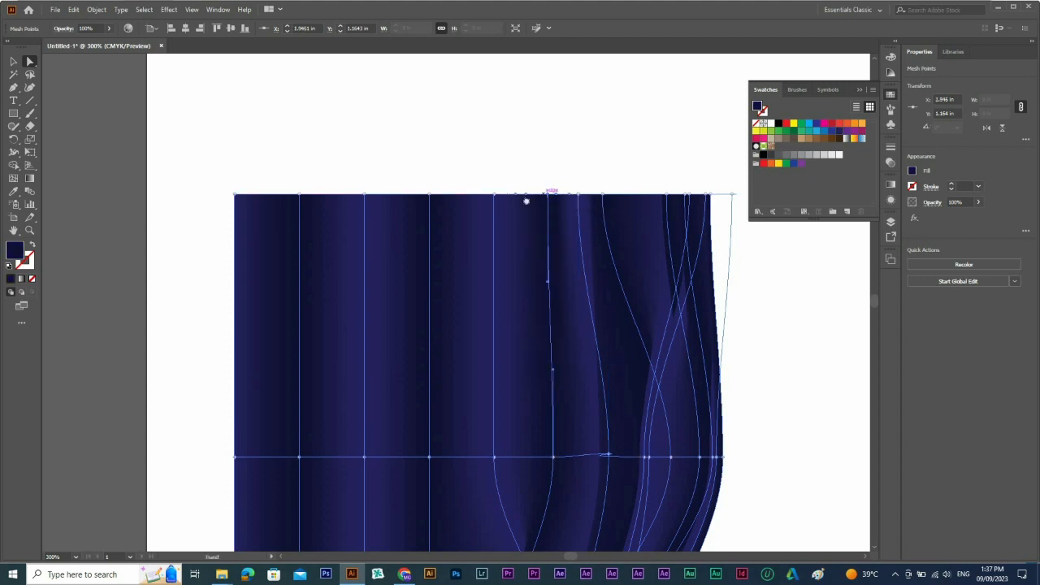
Redistribute the top-edge mesh points from the left folds to the right edge, gathering them farther left
scroll(520, 200, "left", 2)
left_click_drag(343, 191, 382, 192)
left_click_drag(473, 192, 399, 191)
left_click_drag(537, 193, 432, 191)
left_click_drag(735, 210, 640, 157)
left_click(566, 323, "ctrl+alt")
left_click_drag(641, 152, 579, 181)
left_click_drag(526, 172, 509, 171)
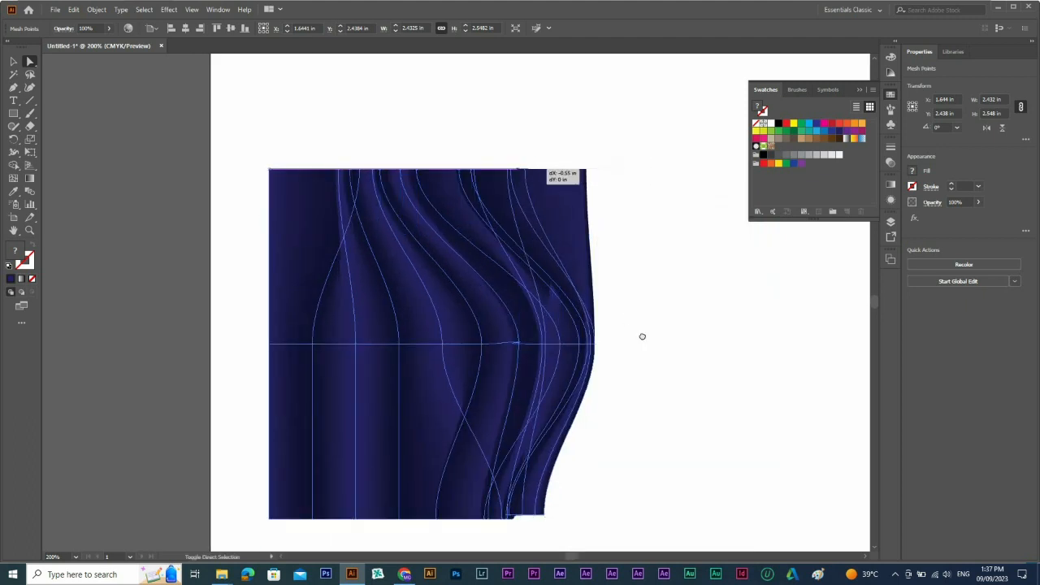
Move the middle-row mesh points of the central folds left so they follow the gathered top edge
left_click_drag(642, 336, 646, 304)
left_click_drag(275, 253, 712, 369)
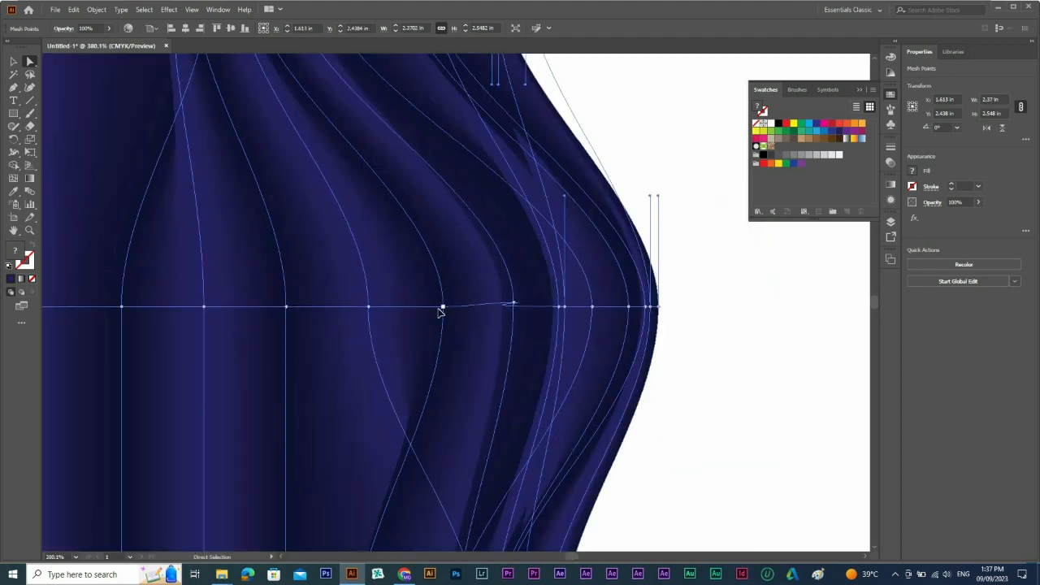
left_click_drag(438, 311, 254, 308)
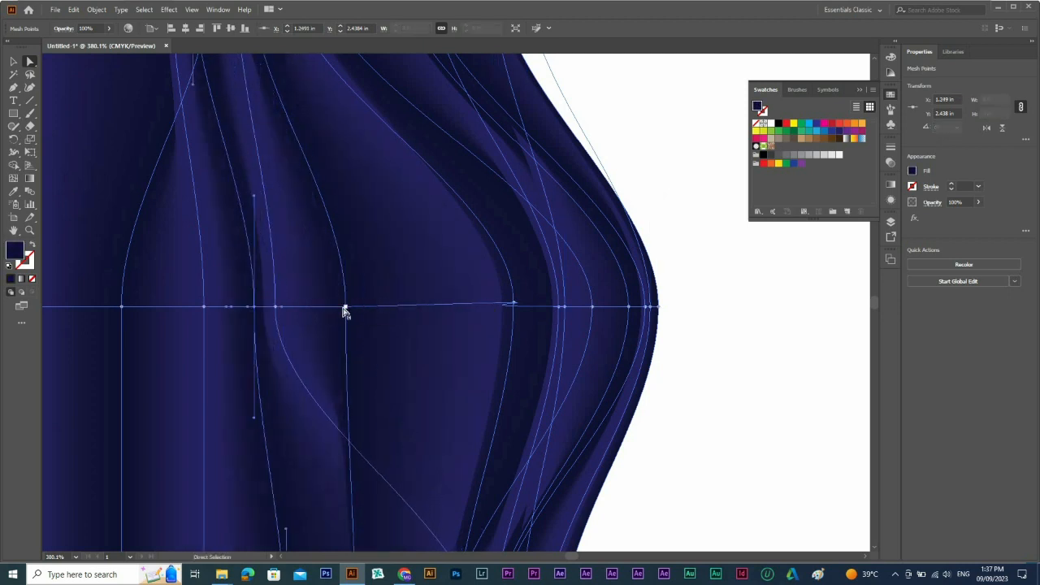
left_click_drag(344, 311, 293, 309)
left_click_drag(514, 302, 349, 303)
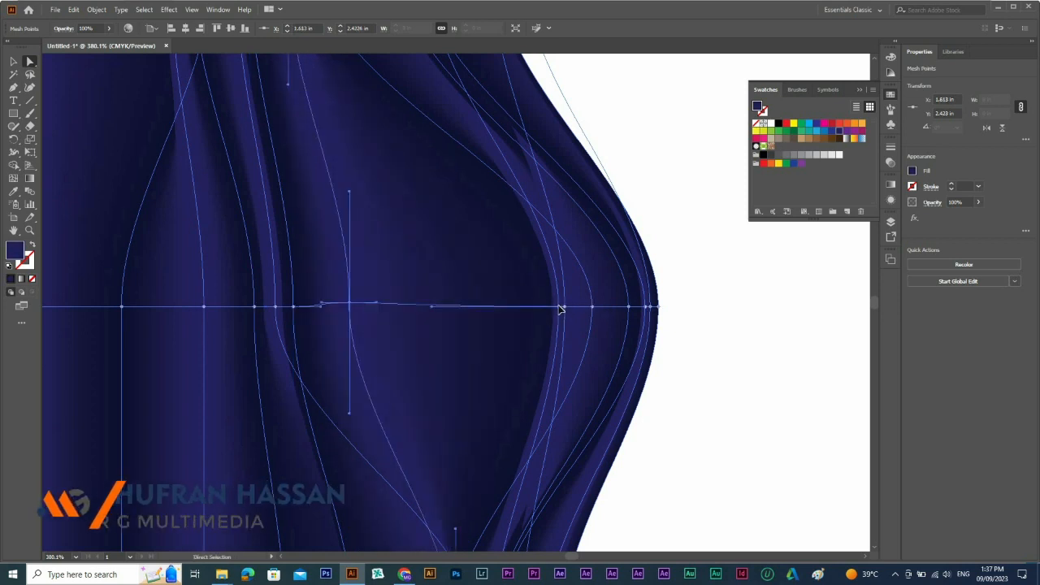
Bring the remaining right-hand middle-row mesh points and outer edge leftward to narrow the curtain, then deselect
left_click_drag(559, 306, 415, 309)
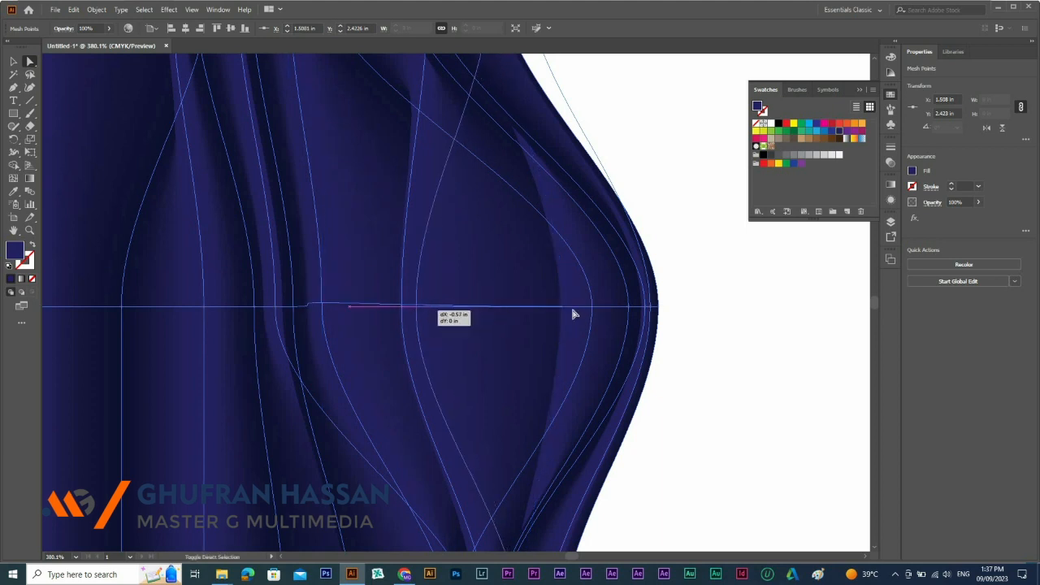
left_click_drag(592, 307, 323, 312)
key("ctrl+z")
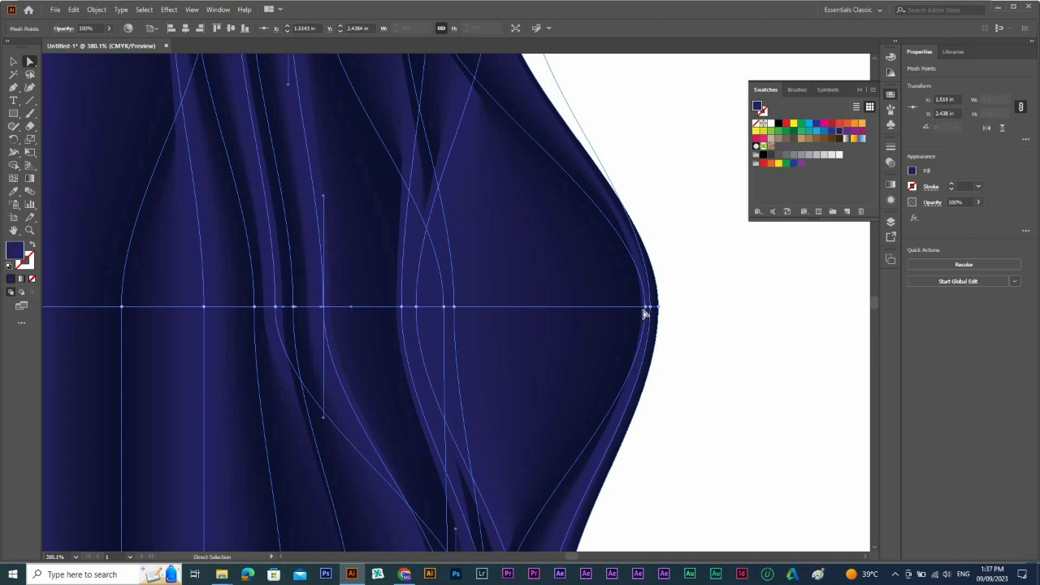
left_click_drag(645, 307, 466, 309)
left_click_drag(687, 299, 490, 312)
left_click(460, 330, "ctrl+alt")
left_click(594, 333)
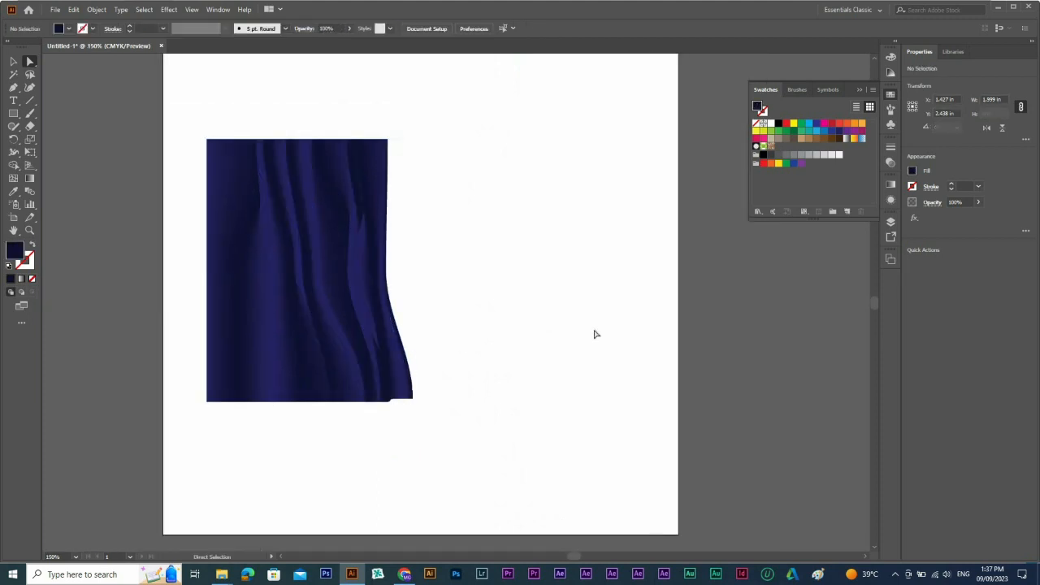
Move the dark top-edge mesh point of the leftmost fold left, aligning it above its middle-row point, then deselect
left_click_drag(180, 164, 676, 438)
left_click_drag(319, 189, 525, 257)
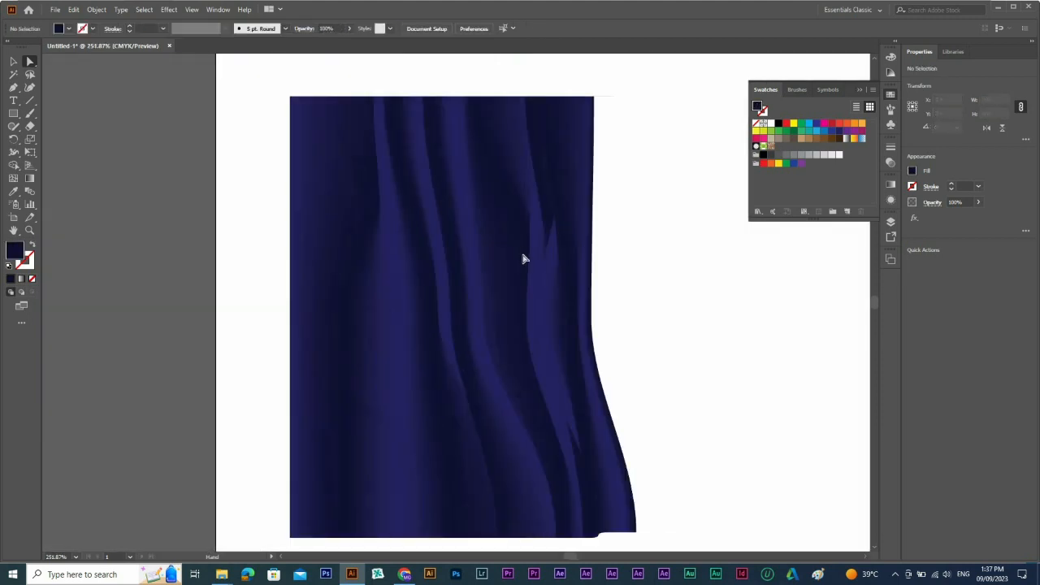
left_click(524, 255)
left_click_drag(264, 278, 734, 447)
left_click_drag(425, 229, 599, 299)
left_click(577, 274, "ctrl+alt")
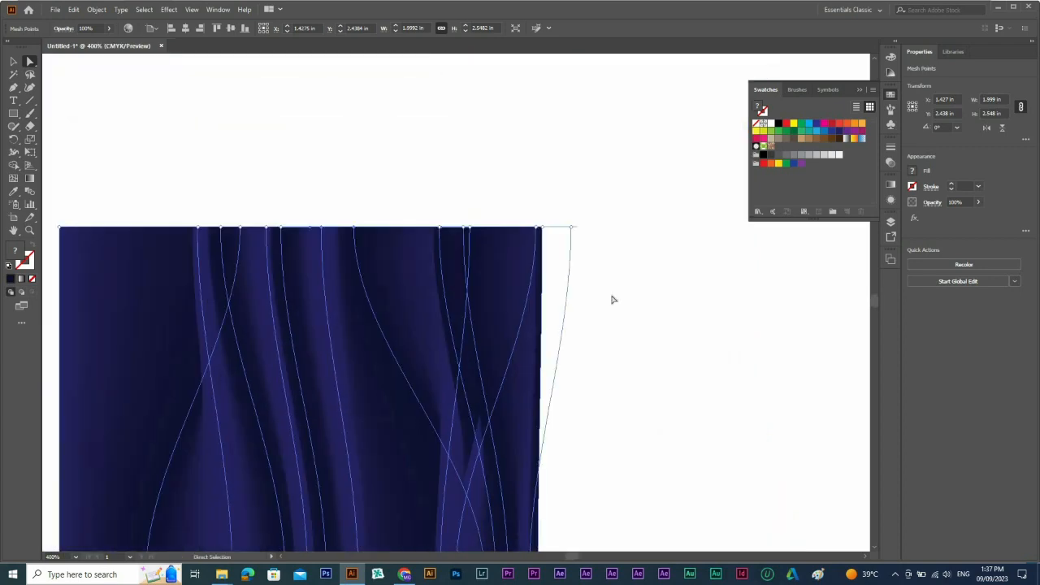
left_click(612, 300)
left_click_drag(287, 349, 336, 299)
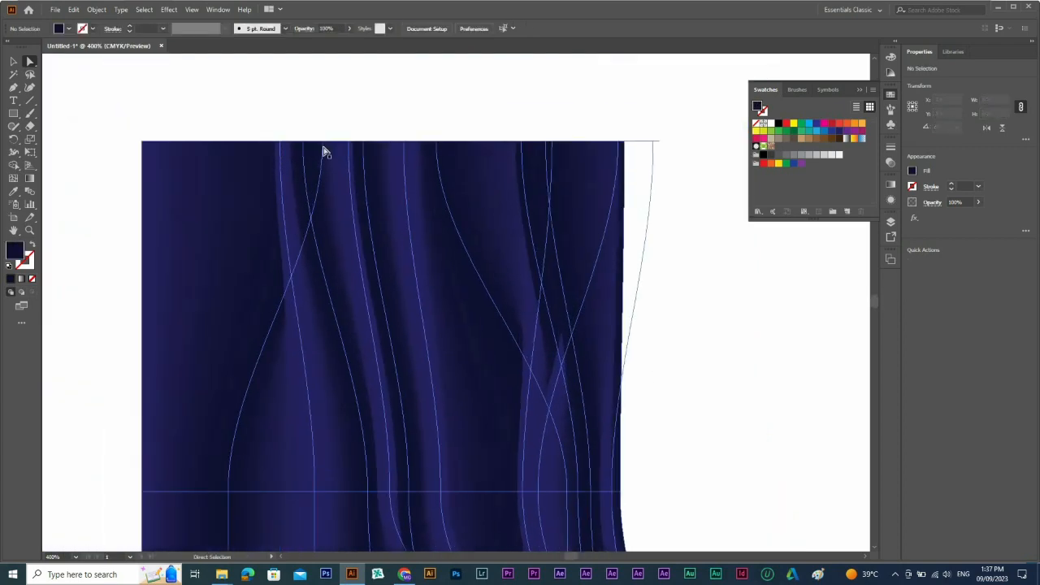
left_click_drag(323, 146, 230, 145)
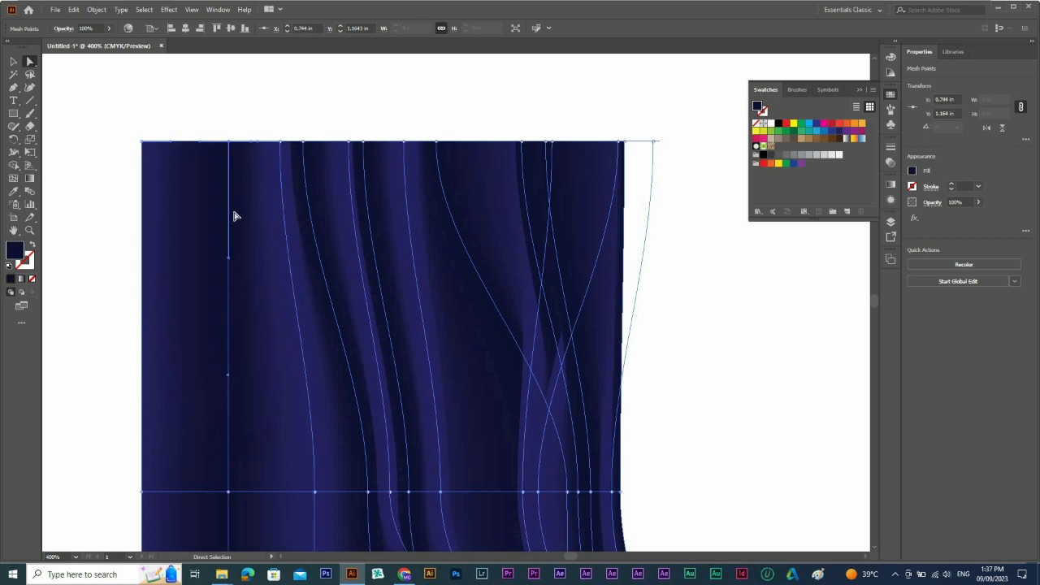
left_click_drag(268, 146, 325, 268)
key("ctrl+z")
left_click_drag(321, 139, 332, 116)
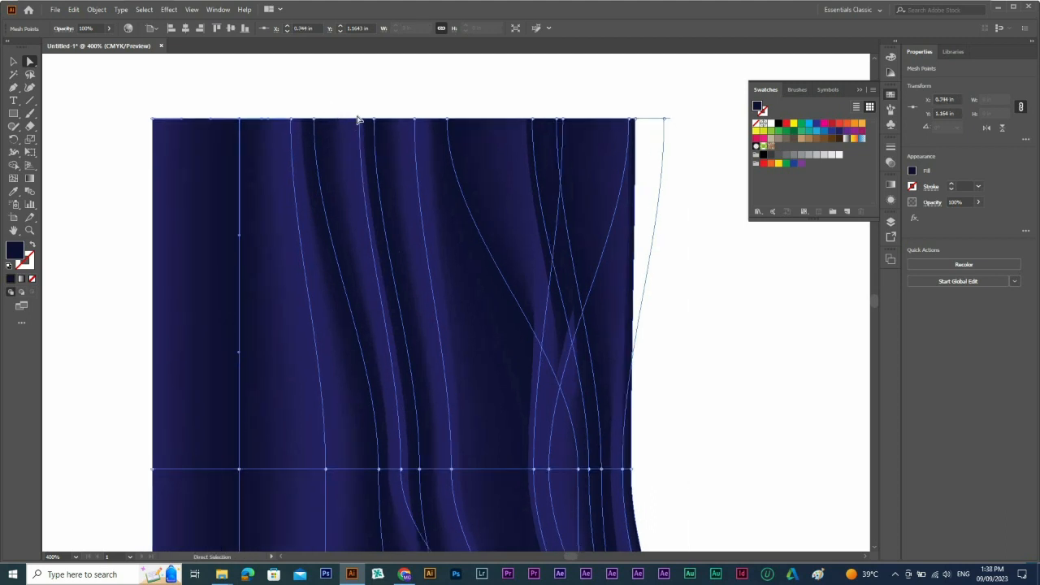
left_click(213, 75)
Spread the next two top-edge mesh points apart, dark one right and bright one left, and recolor the dark one with a sampled navy
left_click_drag(184, 83, 473, 202)
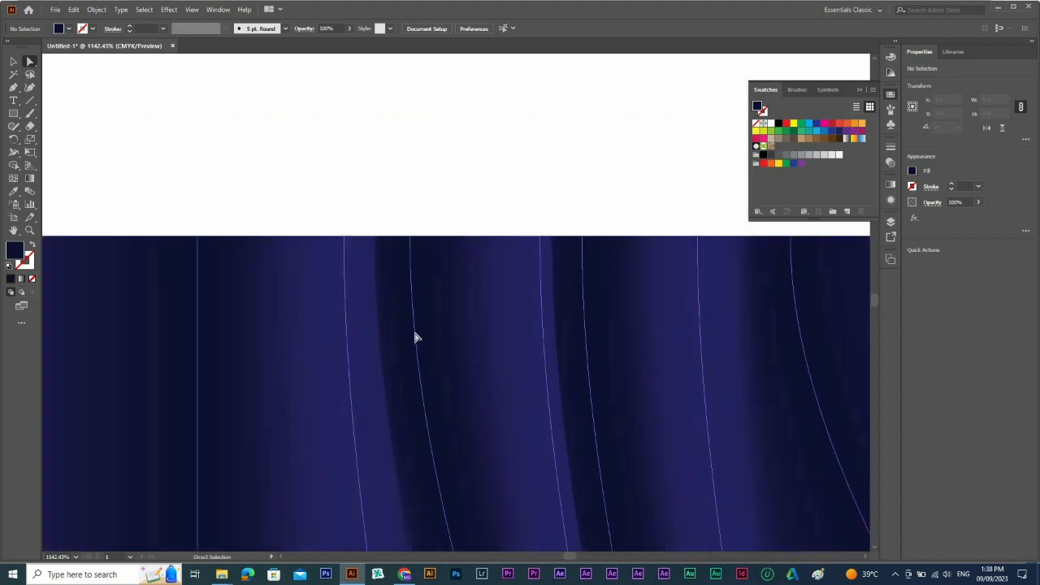
left_click(411, 238)
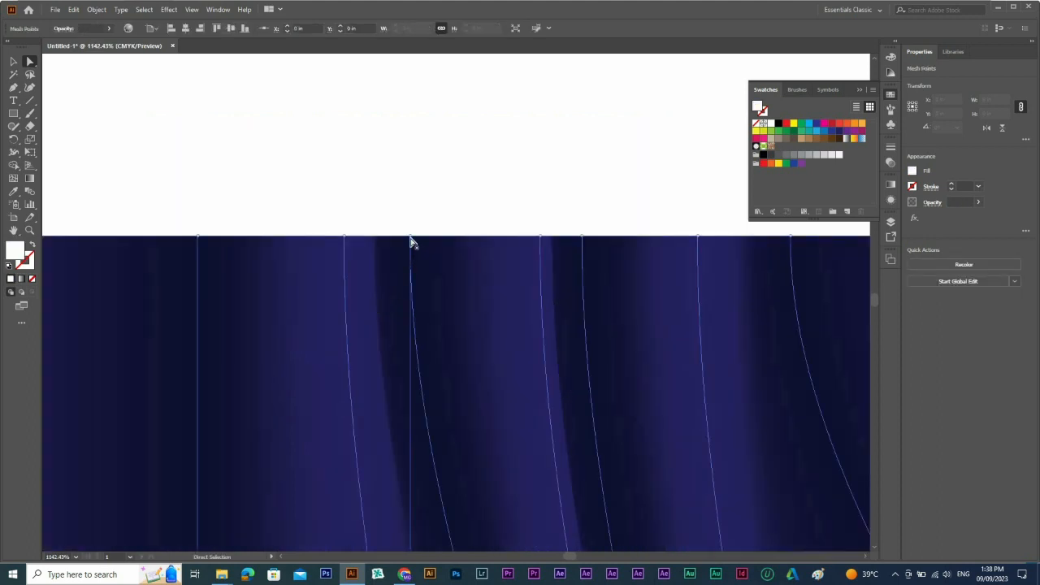
left_click_drag(411, 241, 502, 252)
key("ctrl+z")
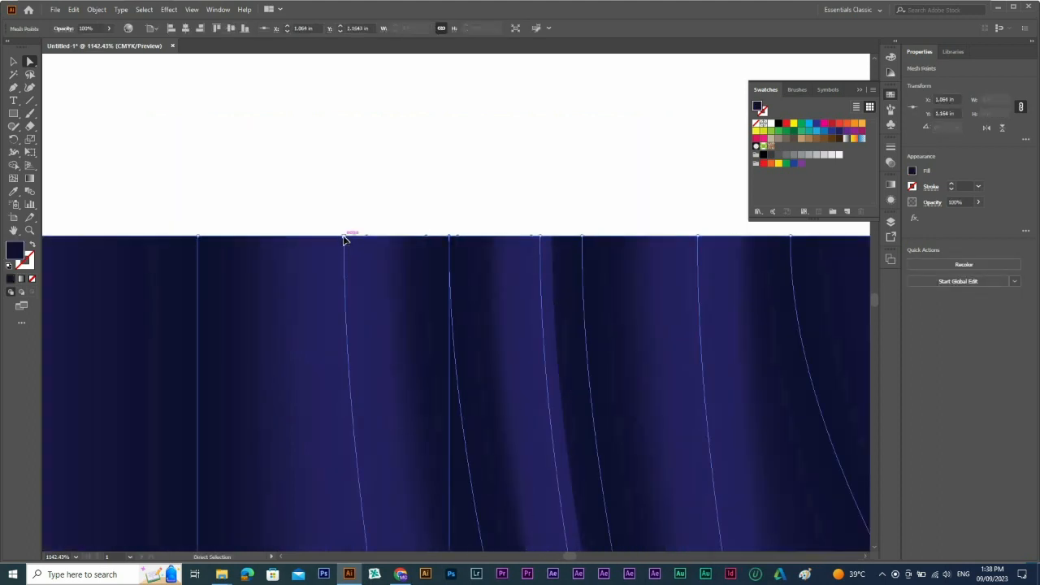
left_click_drag(344, 238, 281, 238)
left_click(377, 347, "ctrl+alt")
left_click(439, 276, "ctrl+alt")
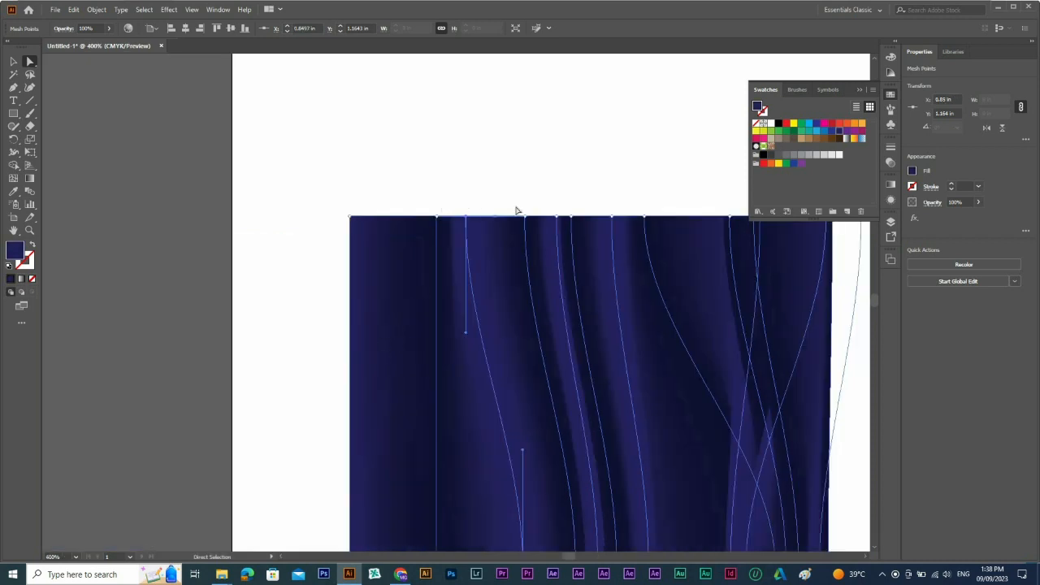
key("ctrl+z")
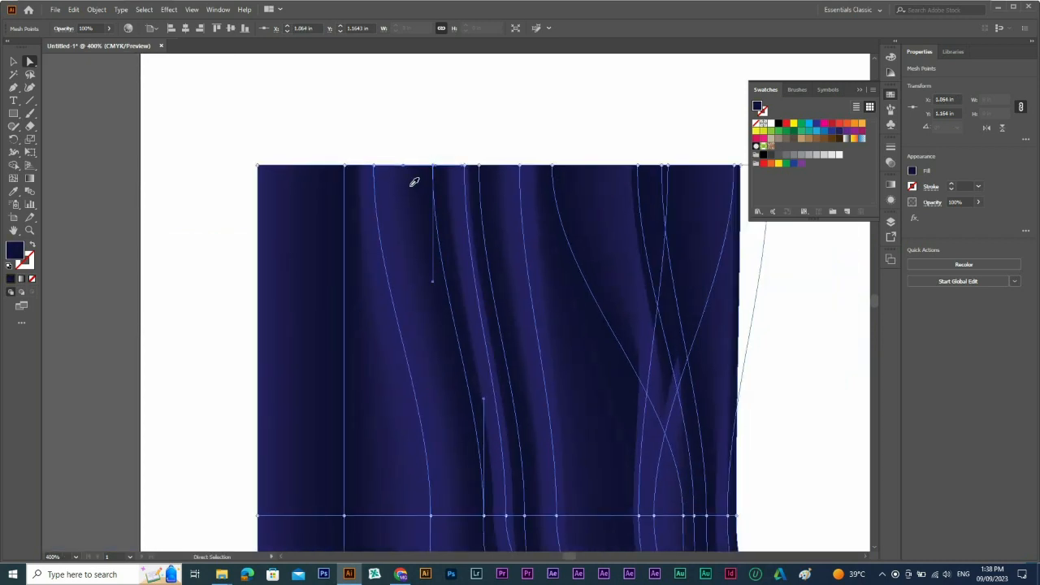
key("v")
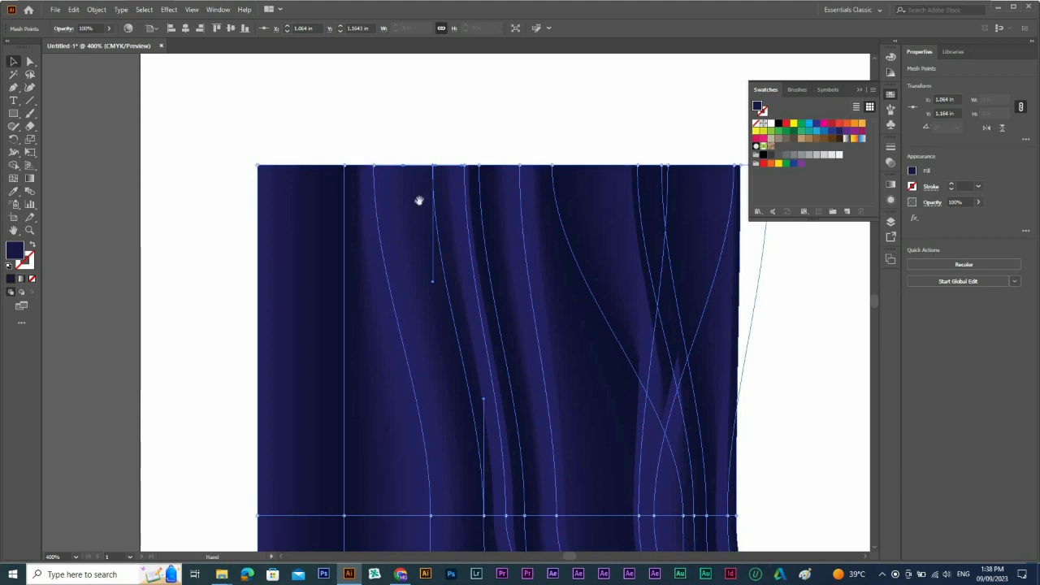
Shift the middle-row mesh points of the left-hand folds left so they follow the rearranged top edge
left_click_drag(418, 200, 323, 154)
key("a")
left_click_drag(414, 416, 410, 363)
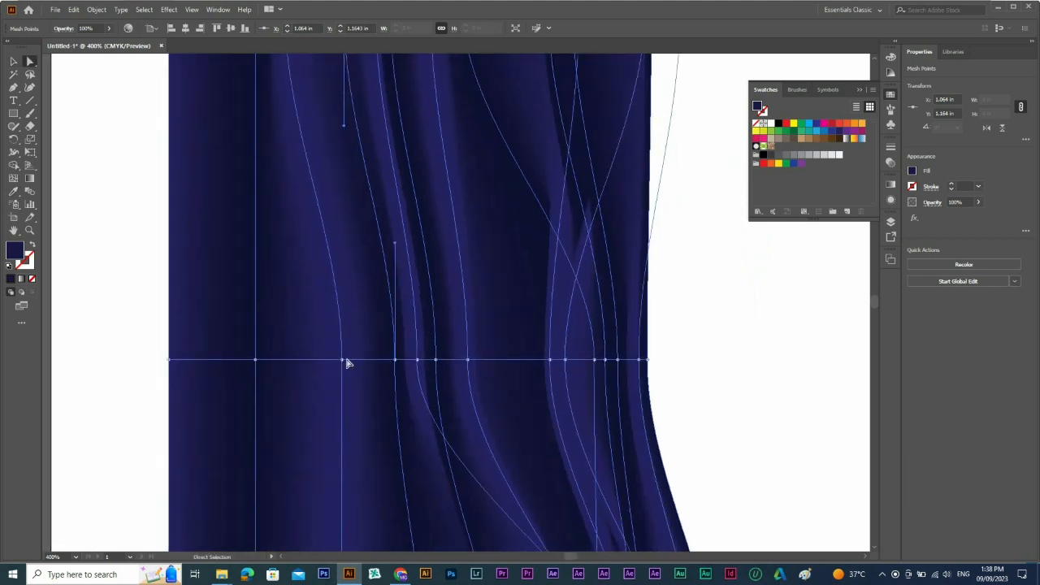
left_click_drag(316, 363, 369, 364)
left_click(399, 384, "ctrl+alt")
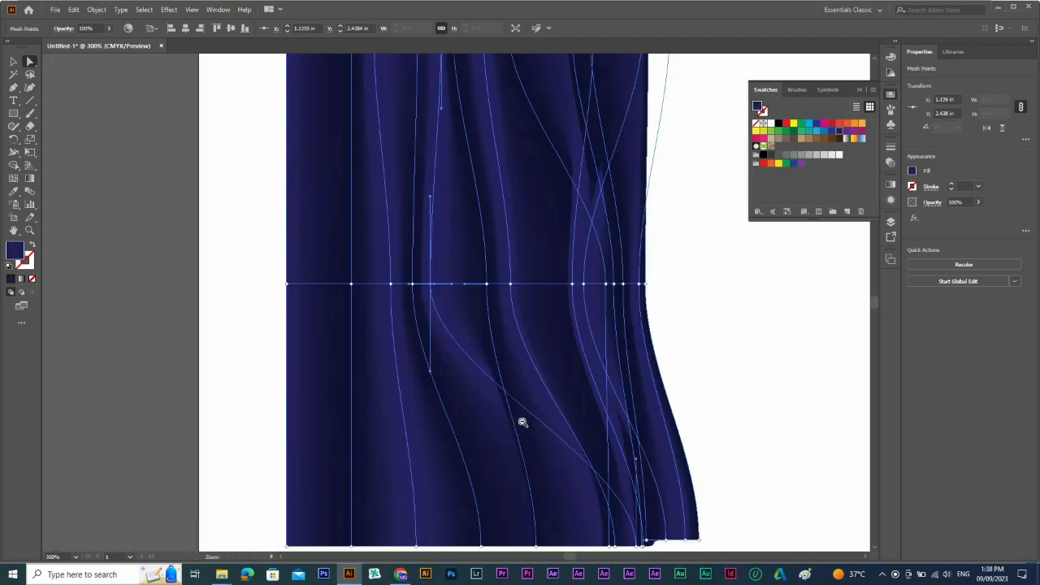
Pull the central folds' bottom-edge mesh points left along the hem, moving the first about 0.64 in
left_click_drag(612, 482, 584, 372)
left_click(475, 438)
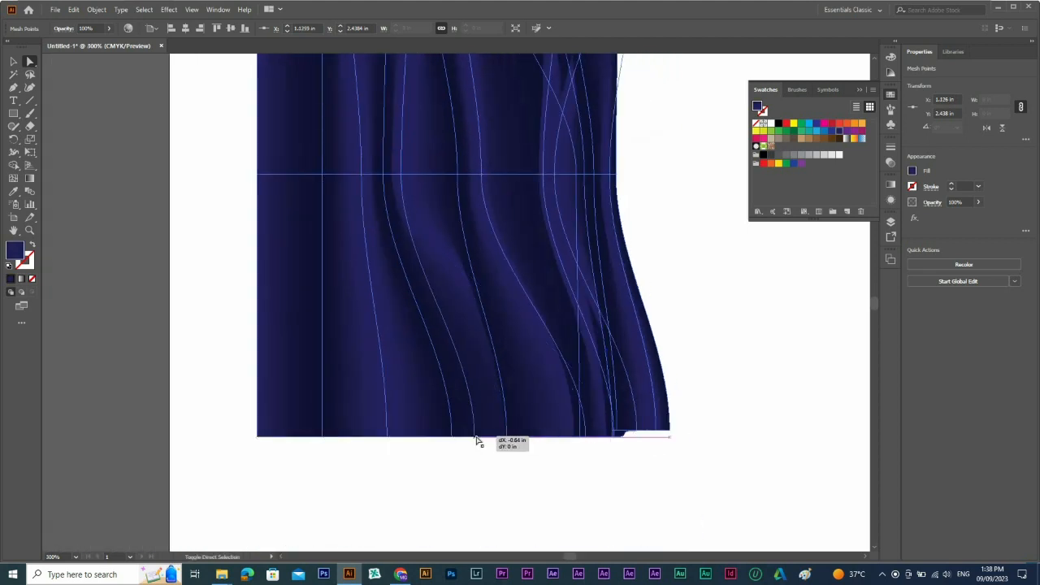
left_click_drag(587, 437, 554, 437)
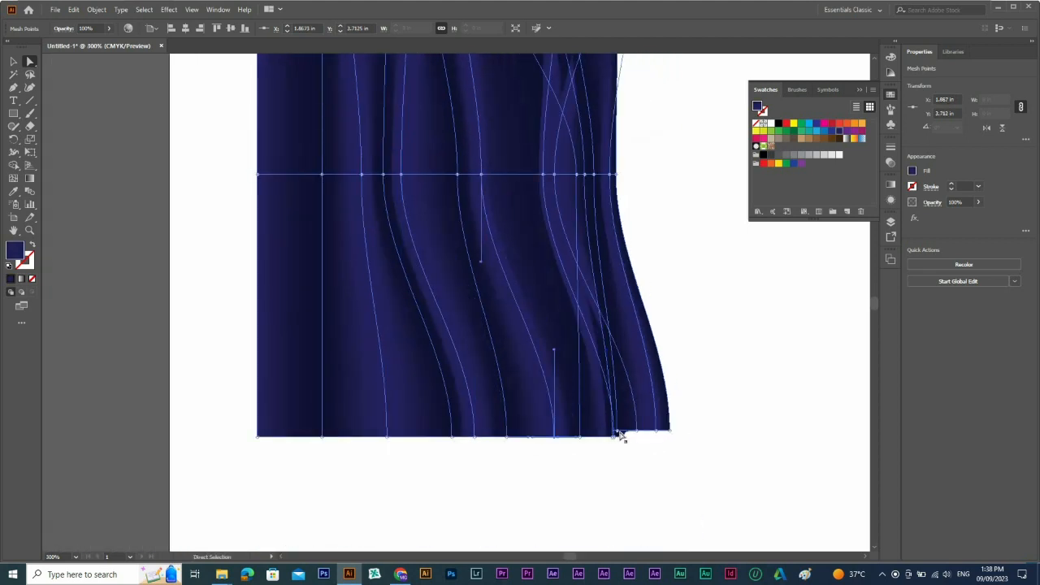
left_click(619, 435)
Move the remaining crowded bottom-edge mesh points near the curtain's right corner left to space out the folds, then deselect
left_click_drag(313, 347, 762, 493)
left_click_drag(484, 330, 446, 330)
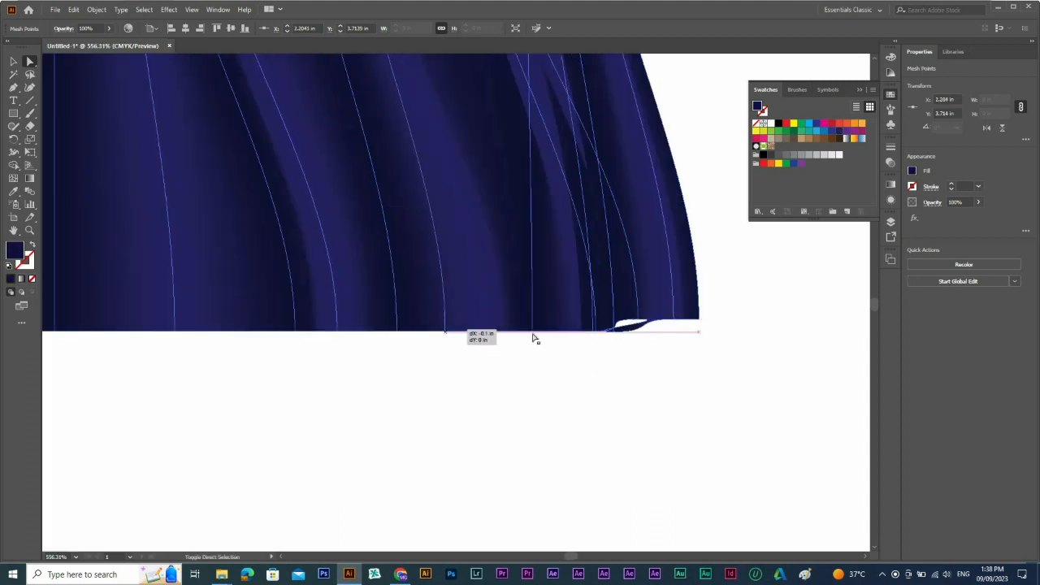
left_click_drag(532, 330, 479, 331)
left_click_drag(594, 332, 519, 327)
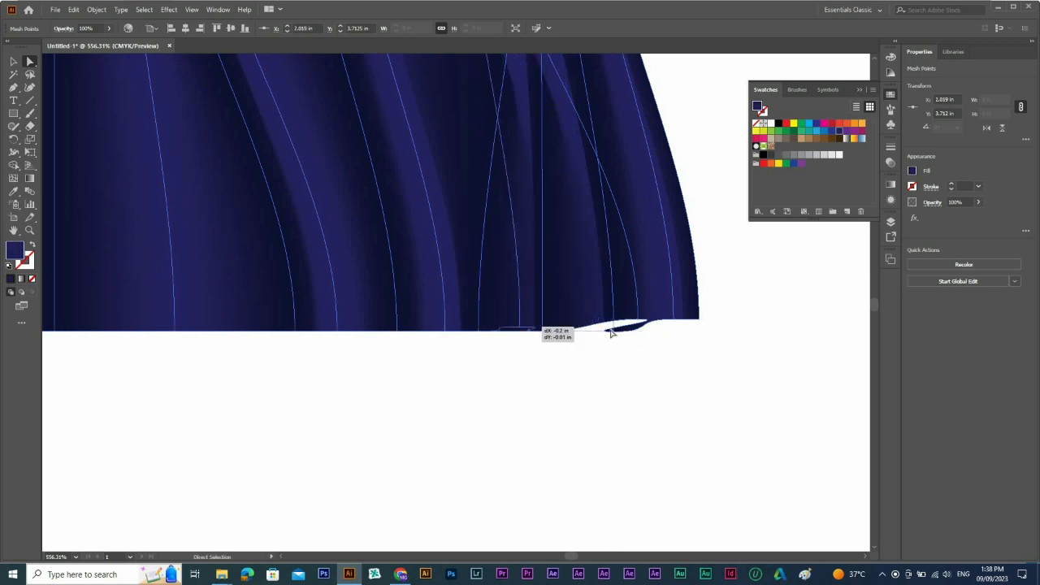
left_click_drag(615, 332, 568, 320)
left_click(629, 316, "alt")
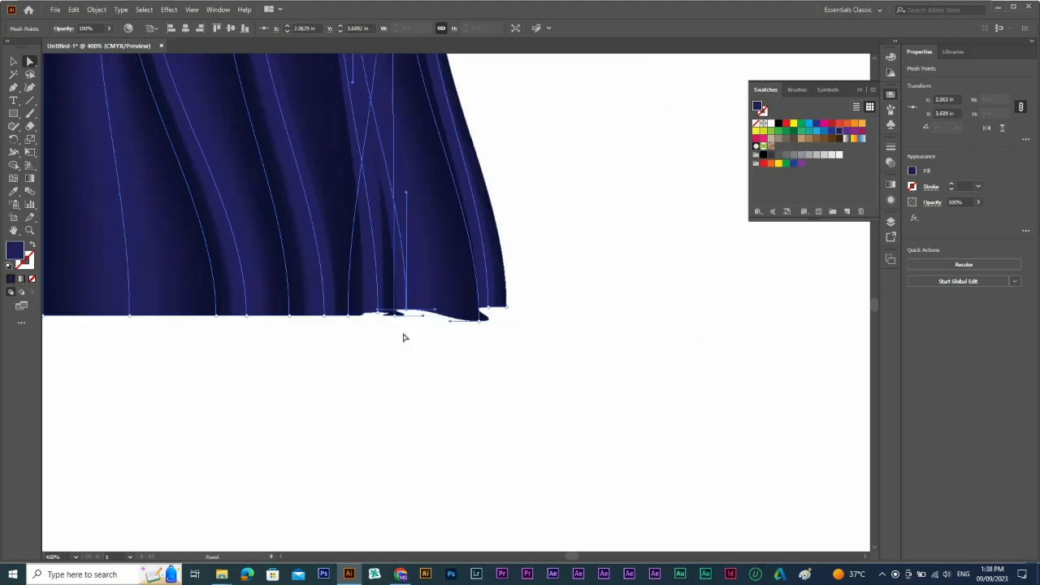
left_click(545, 350)
Redistribute the crowded right-hand mesh points along the middle row to widen the folds there, then deselect
left_click_drag(485, 195, 561, 293)
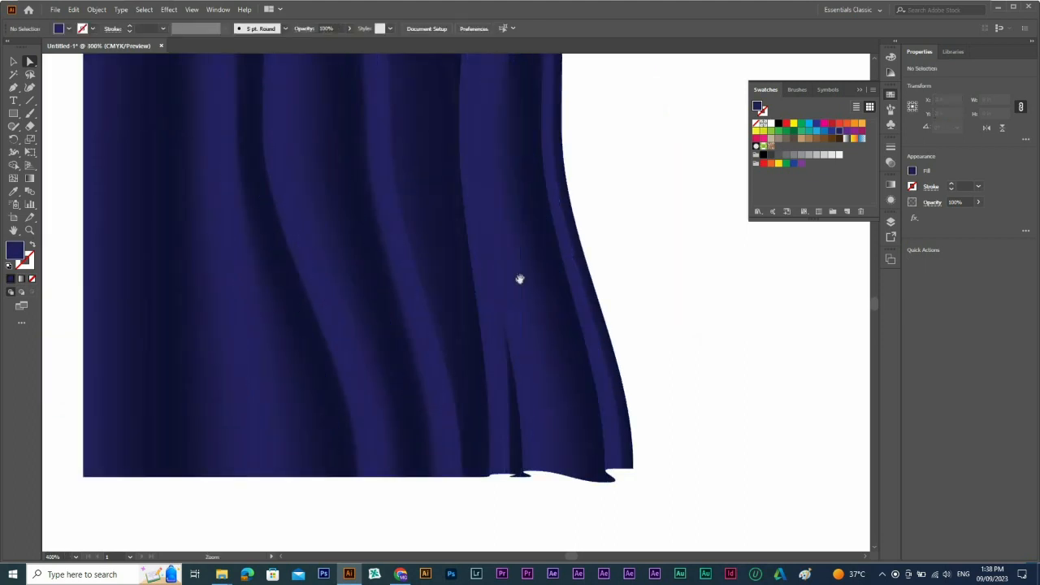
left_click(547, 274, "alt")
left_click_drag(430, 196, 460, 353)
left_click(503, 307)
key("ctrl+z")
left_click(569, 173)
left_click(569, 349)
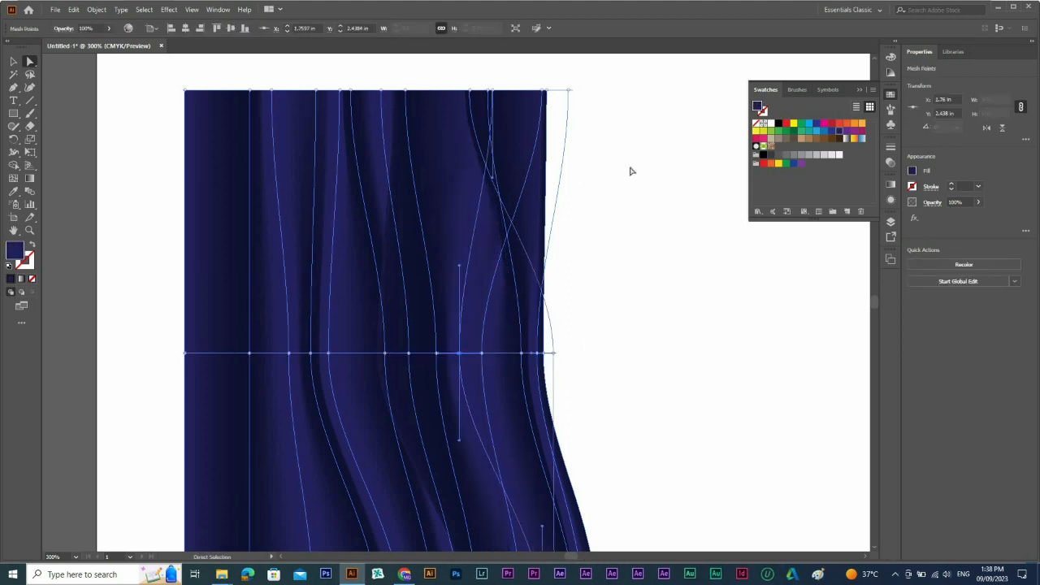
left_click(629, 169)
Spread two central middle-row mesh points apart, one right and the dark one slightly left, then deselect
key("ctrl+space")
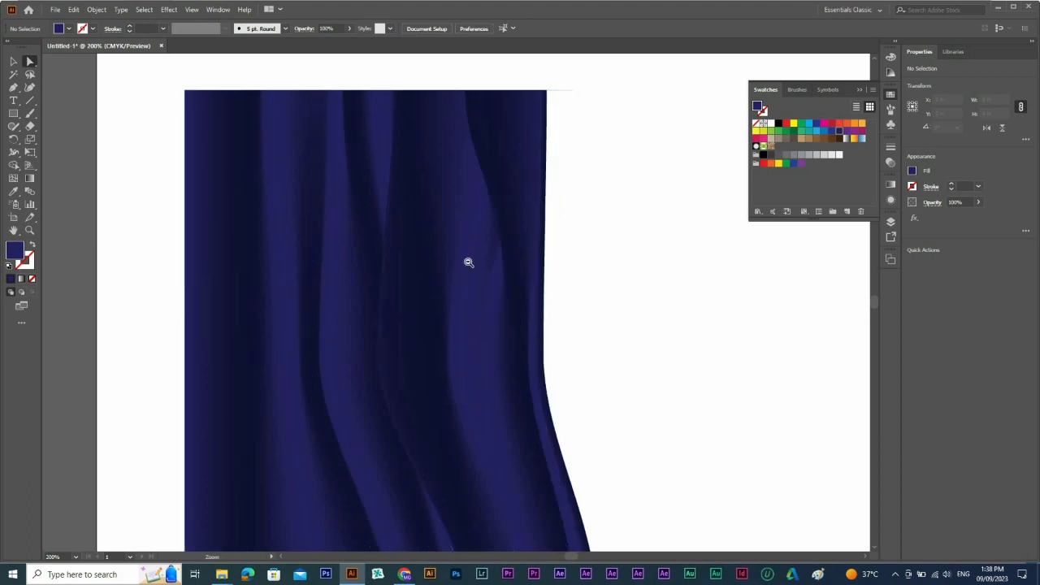
left_click(452, 254, "ctrl+alt")
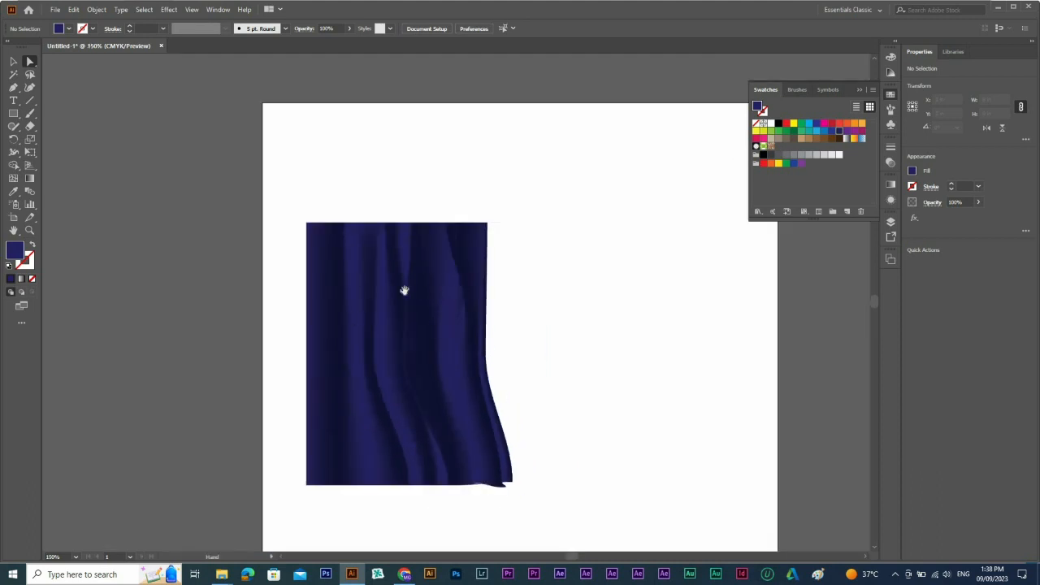
left_click_drag(672, 472, 678, 476)
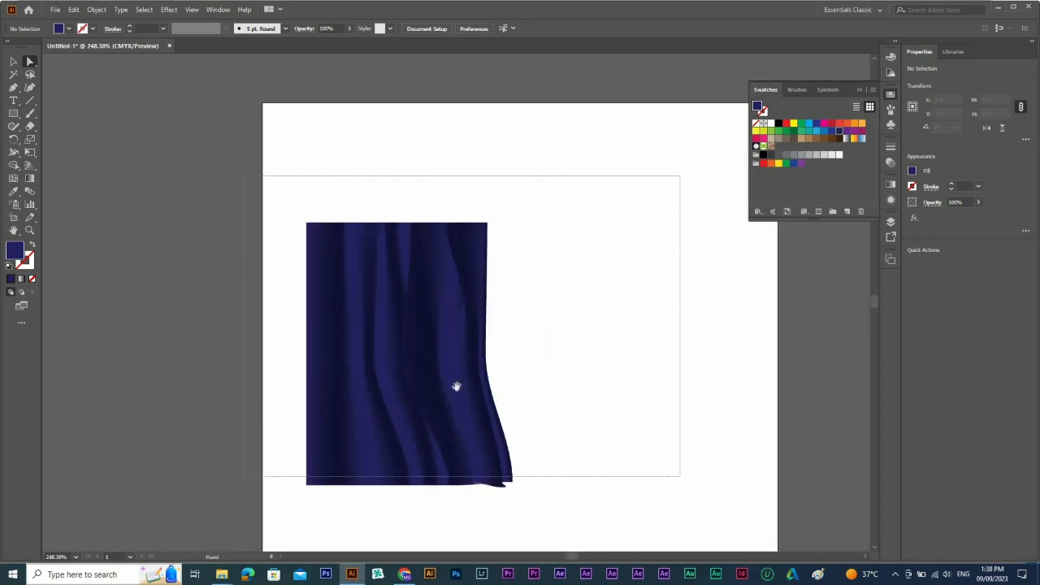
key("ctrl+space")
left_click_drag(234, 249, 733, 452)
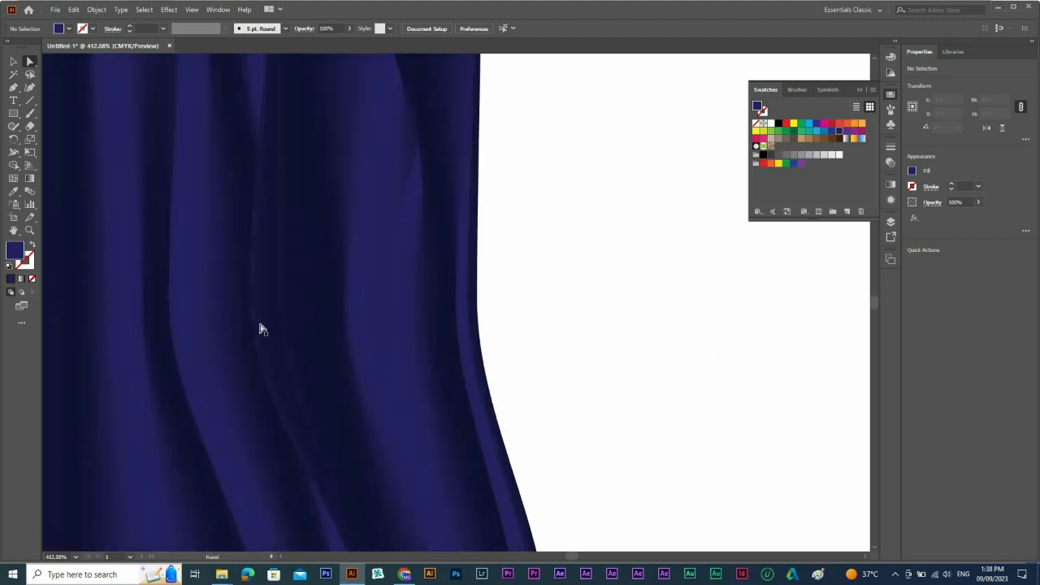
mouse_move(260, 300)
left_mouse_down()
mouse_move(256, 319)
mouse_move(313, 304)
left_mouse_up()
left_click_drag(249, 301, 237, 300)
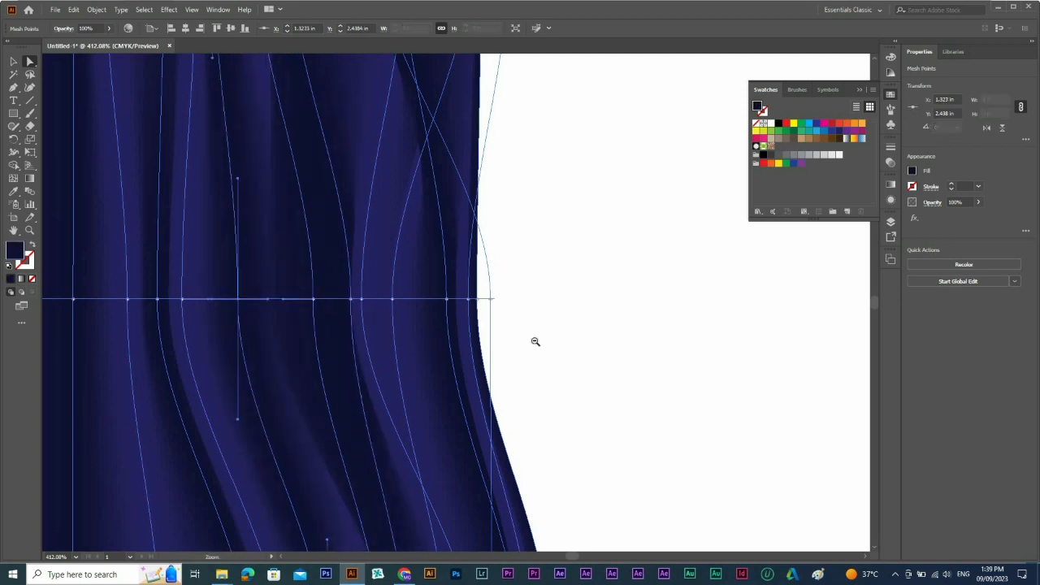
left_click(422, 259, "ctrl+alt")
left_click(567, 255)
Move the right-hand fold's bright middle-row mesh point right about 0.06 in and the dark point beside it left about 0.04 in
left_click(358, 323, "ctrl+alt")
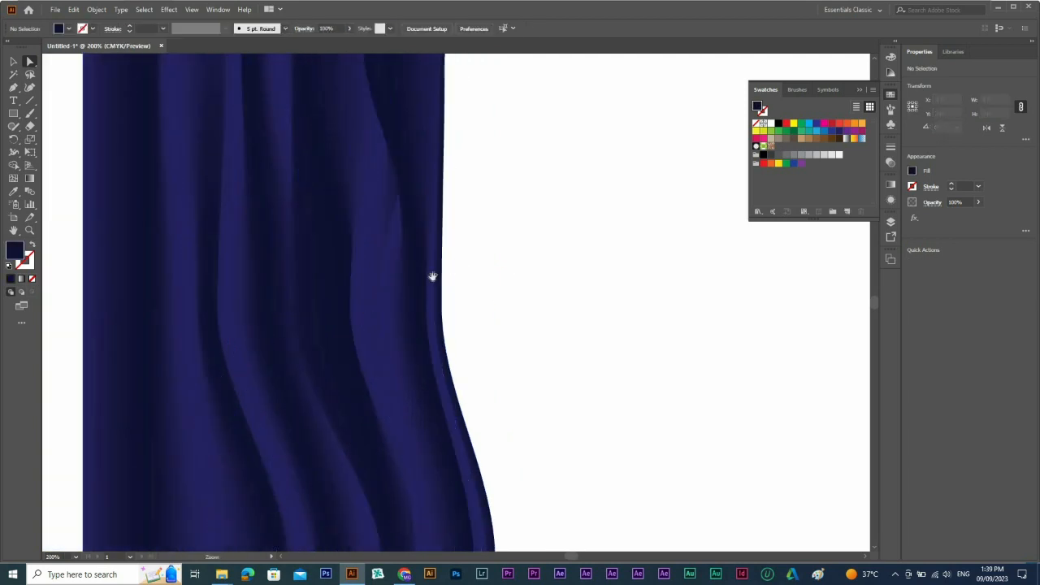
left_click_drag(275, 150, 752, 417)
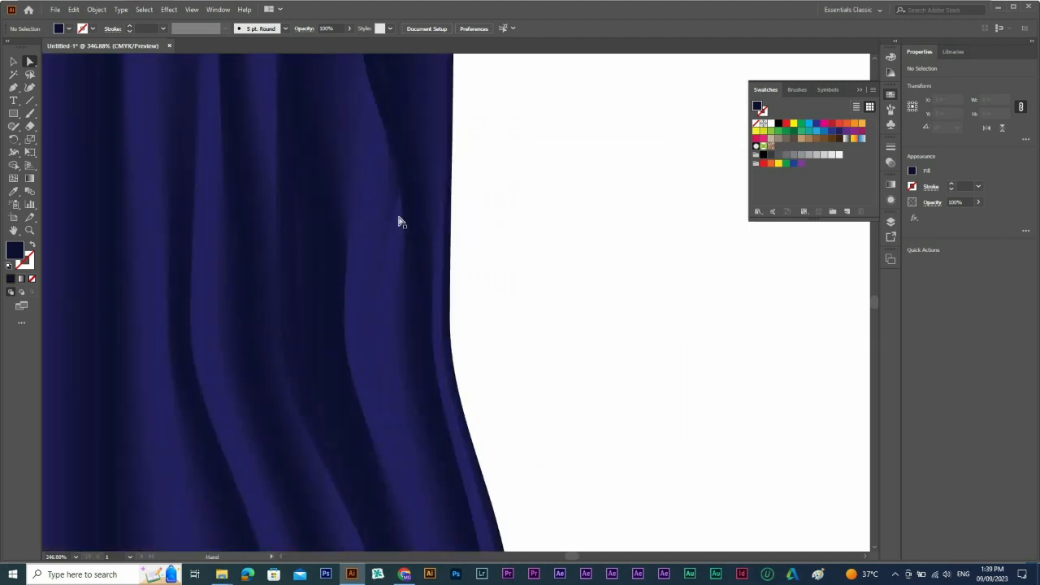
left_click(393, 323)
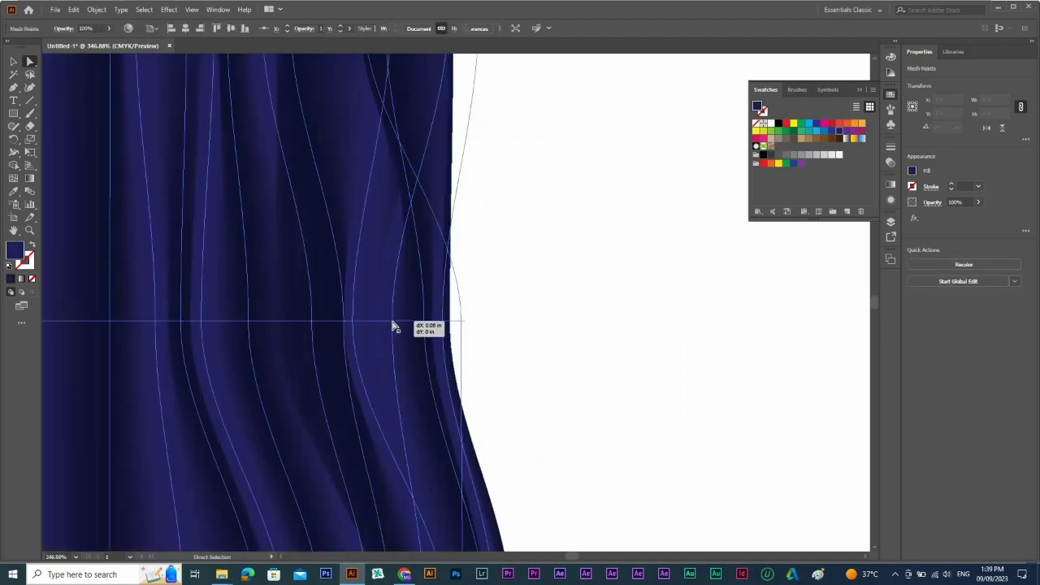
left_click_drag(343, 321, 334, 322)
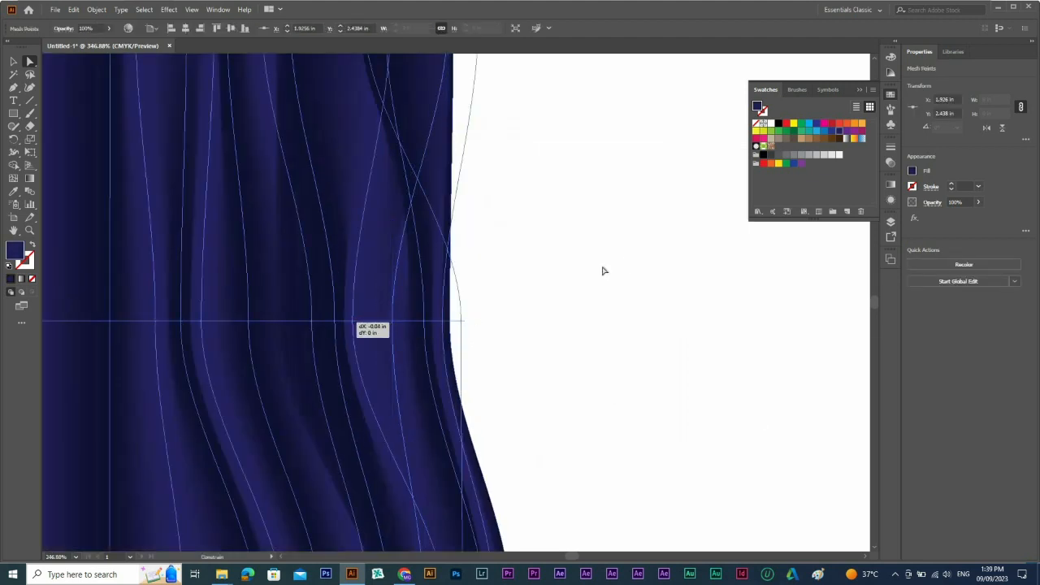
left_click(550, 255, "ctrl")
Rearrange the mesh points near the right end of the middle row, moving a bright outer point left to broaden the light fold
left_click(466, 376, "ctrl+alt")
scroll(368, 342, "left", 3)
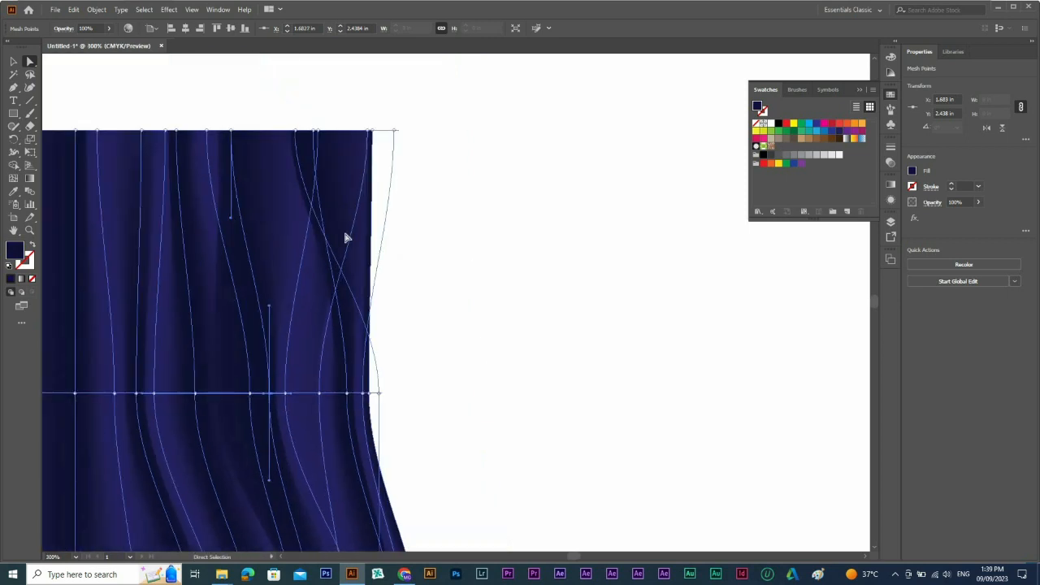
left_click_drag(347, 395, 353, 416)
left_click_drag(221, 301, 479, 463)
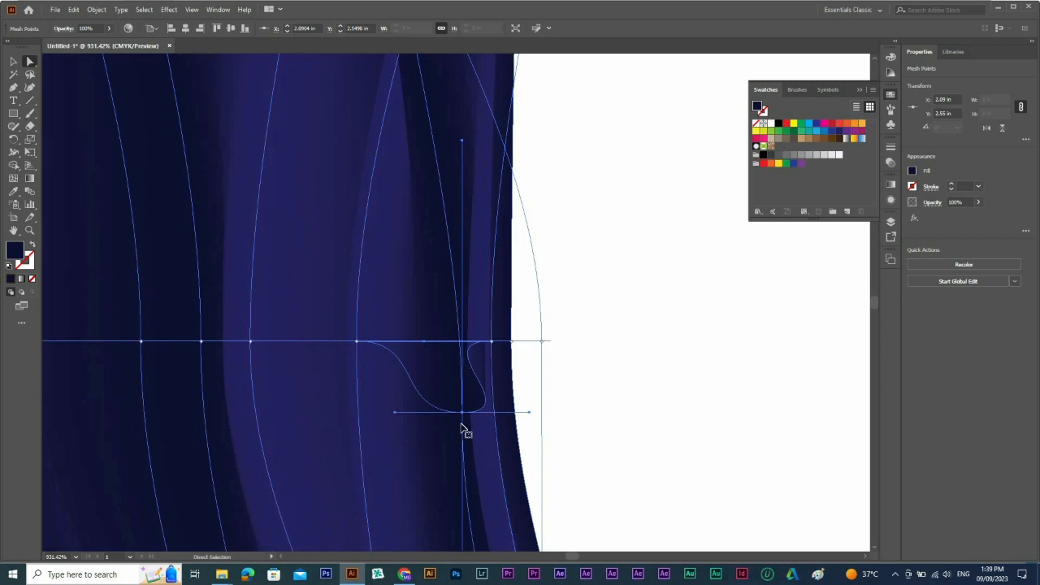
mouse_move(461, 414)
left_mouse_down()
mouse_move(464, 366)
mouse_move(440, 343)
mouse_move(406, 344)
mouse_move(438, 345)
mouse_move(420, 344)
mouse_move(428, 379)
mouse_move(388, 374)
mouse_move(360, 343)
mouse_move(307, 346)
mouse_move(406, 345)
mouse_move(324, 350)
left_mouse_up()
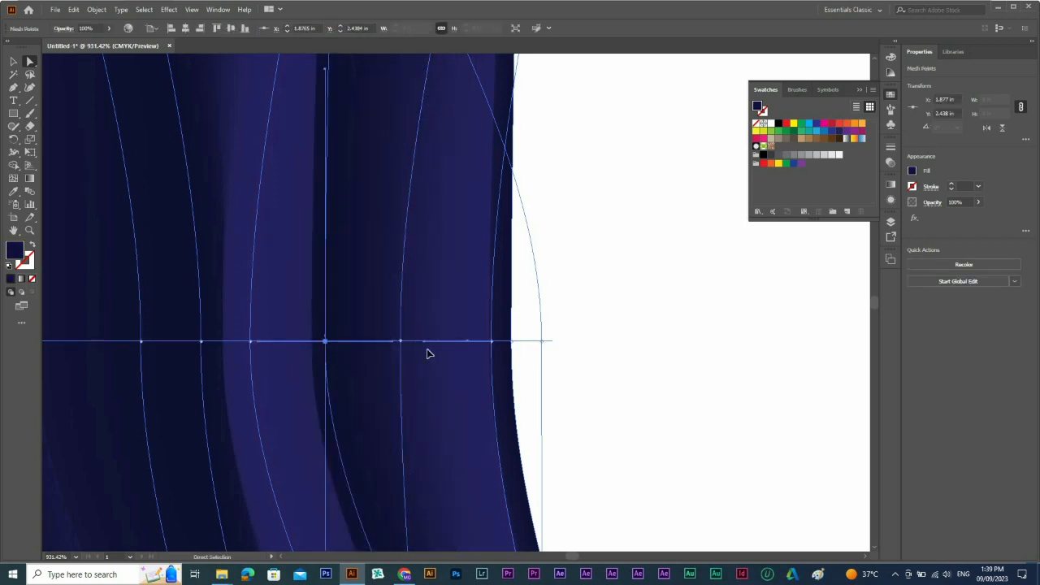
key("ctrl+z")
left_click_drag(491, 342, 332, 341)
left_click(460, 329, "ctrl+alt")
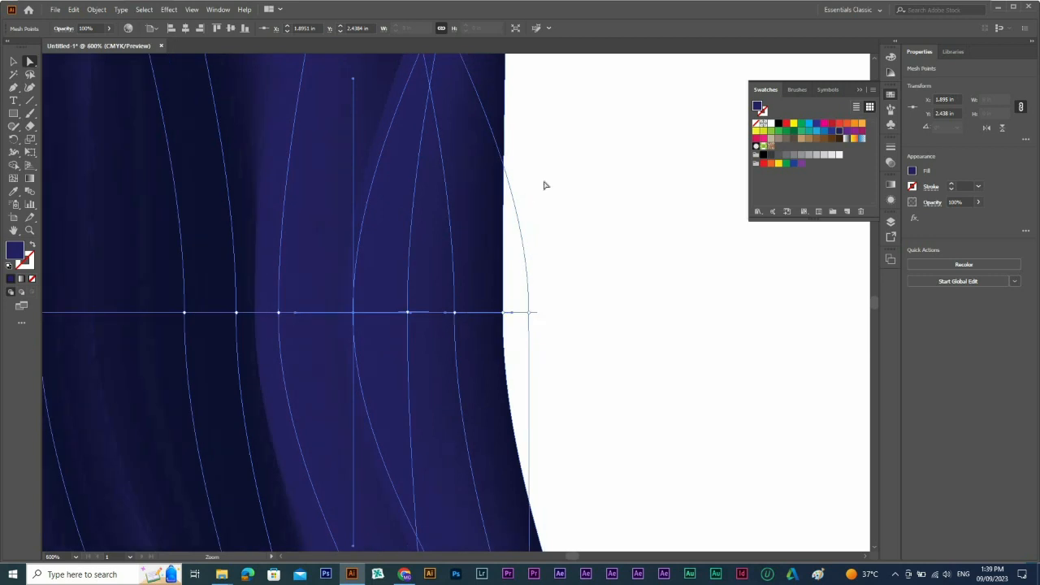
left_click(544, 184)
Move the top-row mesh point at the dark right-hand fold left about 0.17 in to widen the light fold, then deselect
left_click(455, 323, "ctrl+alt")
left_click(450, 362, "ctrl+alt")
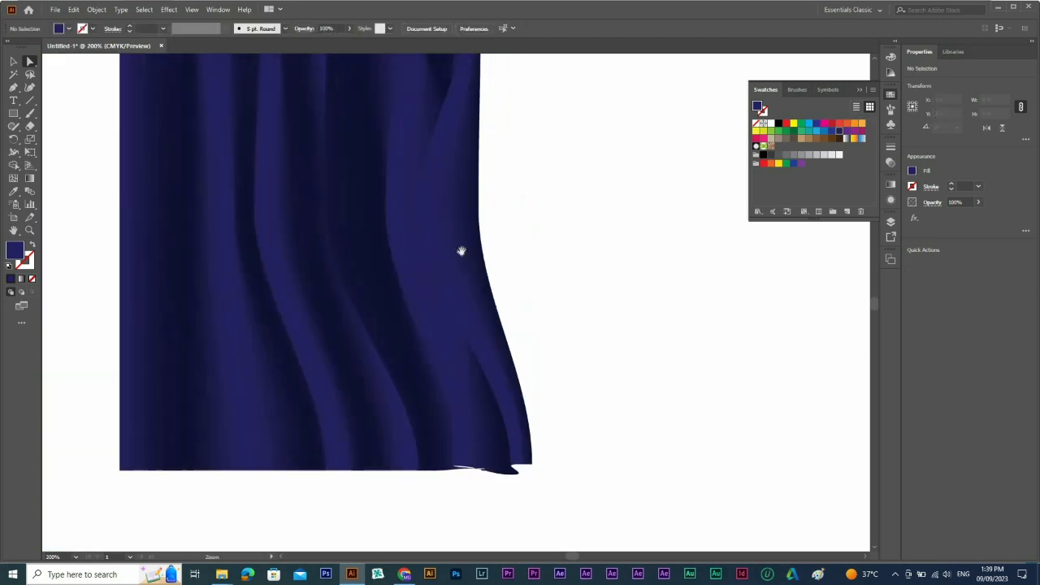
left_click(451, 344, "ctrl+alt")
left_click_drag(462, 350, 462, 440)
left_click(453, 155)
left_click_drag(263, 77, 653, 265)
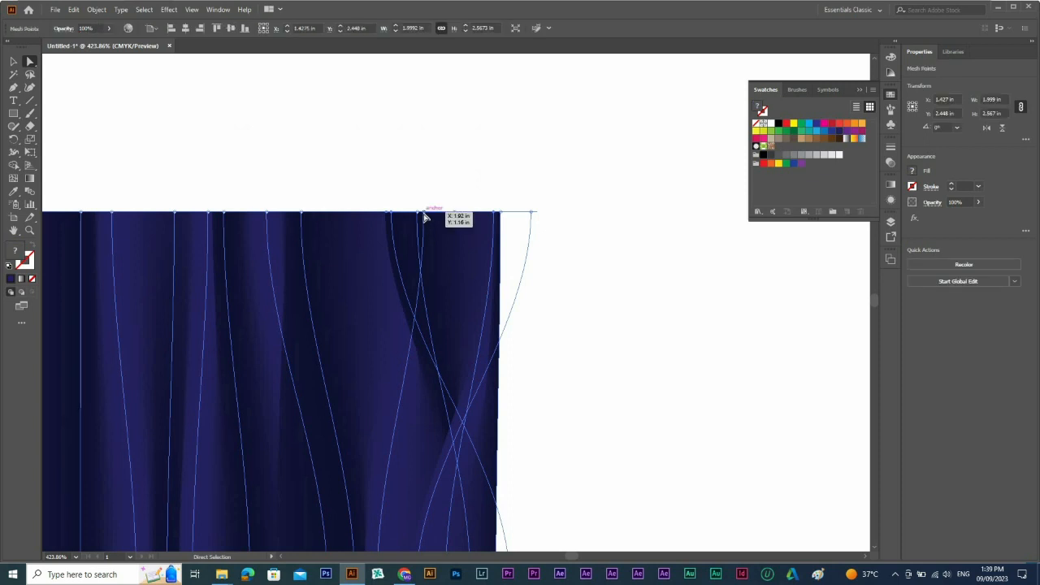
left_click(422, 214)
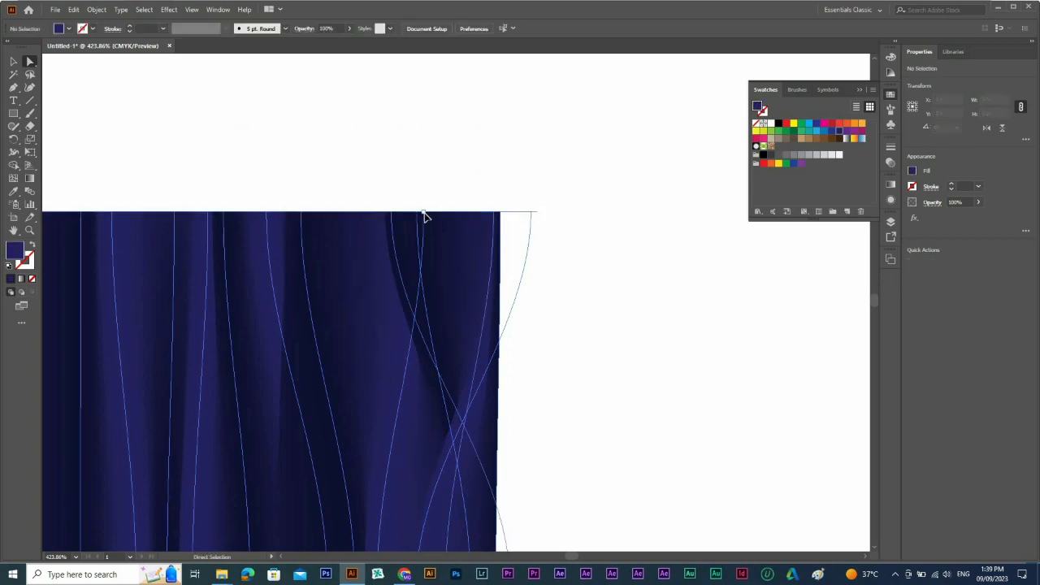
left_click_drag(422, 215, 375, 216)
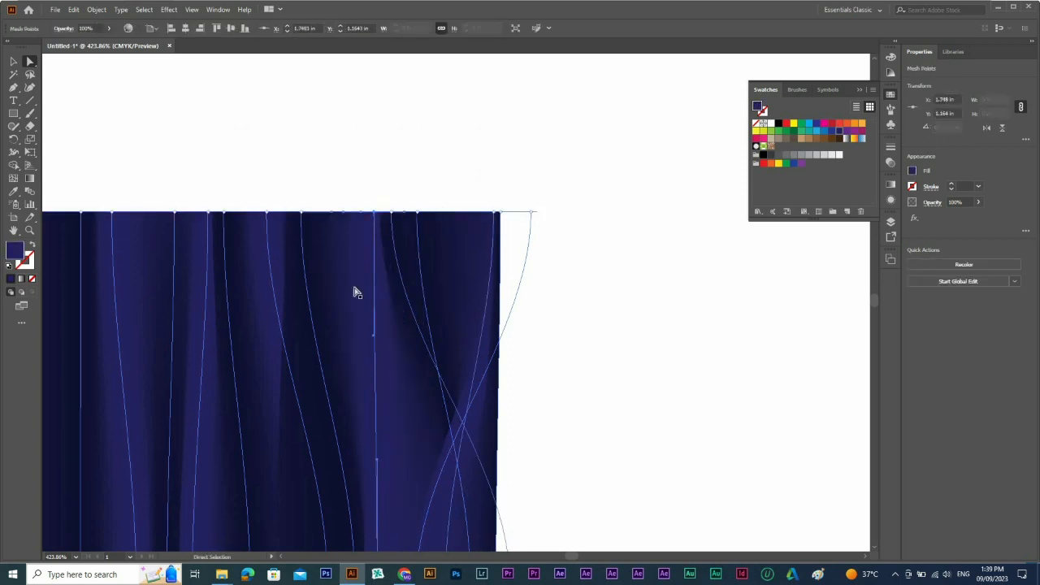
left_click(557, 420)
left_click(492, 304, "alt")
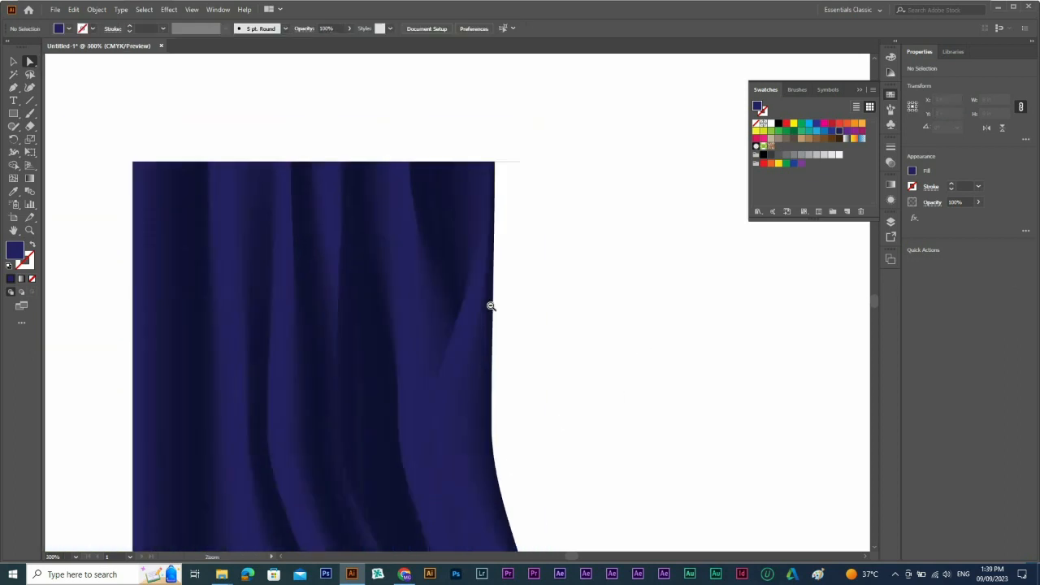
left_click(486, 310, "alt")
Squeeze the whole curtain mesh horizontally from its right side, keeping its height and left edge, then deselect
left_click_drag(501, 243, 347, 474)
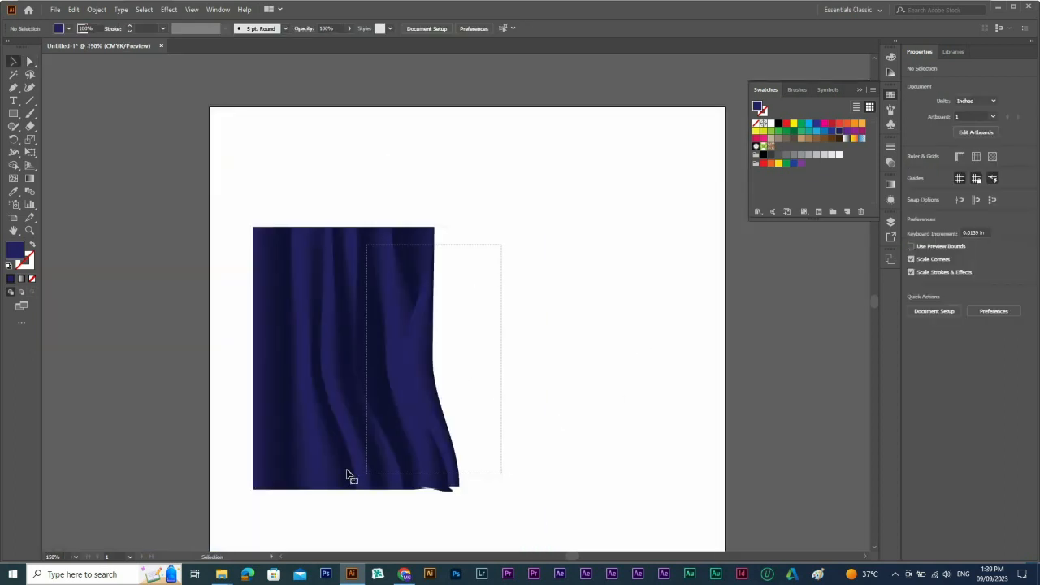
mouse_move(428, 368)
left_mouse_down()
mouse_move(445, 363)
mouse_move(415, 359)
left_mouse_up()
left_click(403, 316)
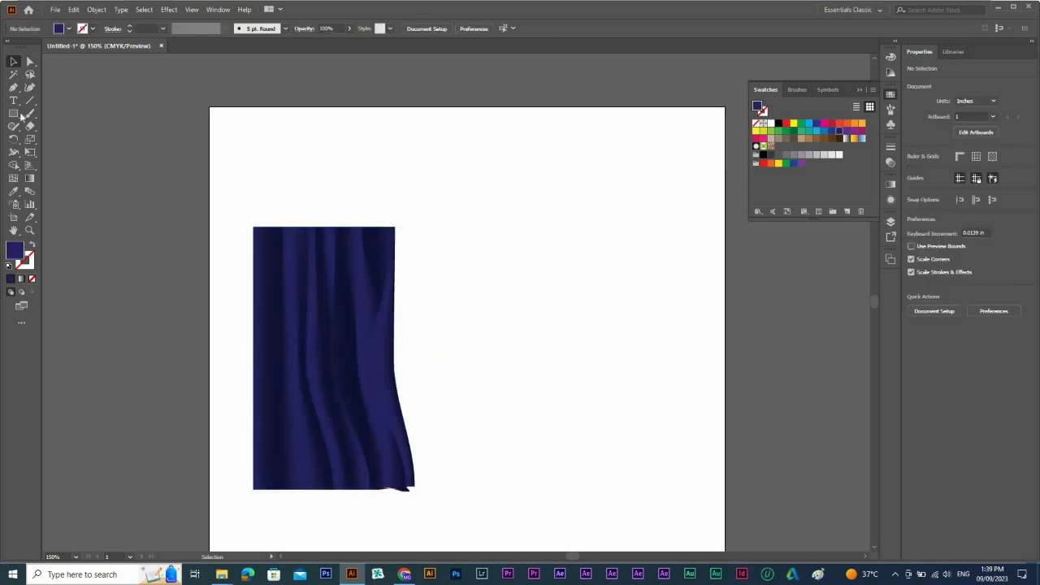
Draw a curtain rod as a thin rectangle about 3.6 by 0.09 in across the curtain's top edge and fill it light orange
left_click_drag(352, 233, 599, 232)
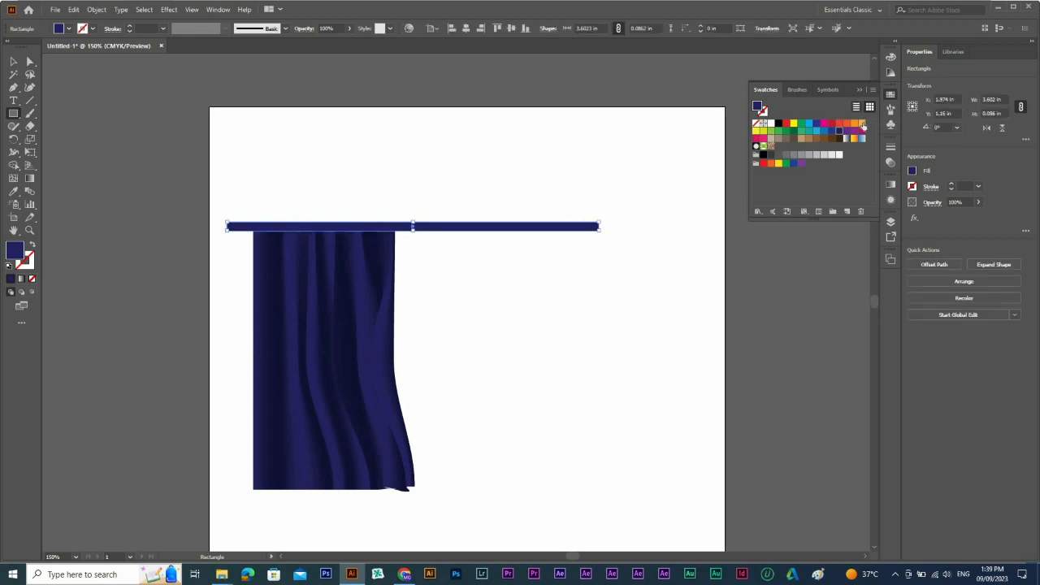
key("v")
left_click(480, 398)
left_click_drag(480, 398, 499, 307)
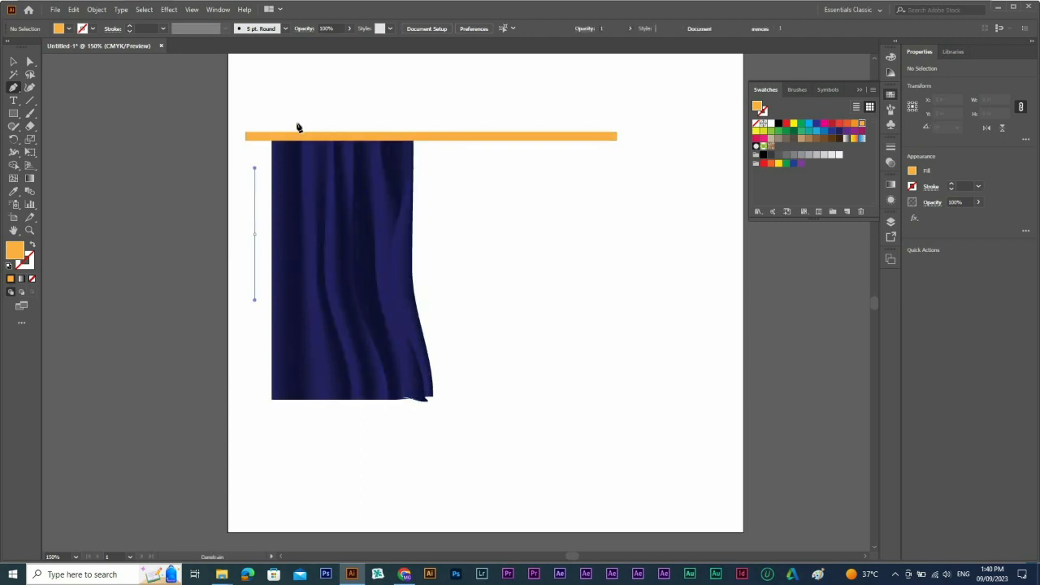
Draw a closed Pen outline about 1.83 by 2.62 in over the curtain, with curved sides and a wavy bottom hem
left_click_drag(275, 132, 320, 127)
left_click(419, 132)
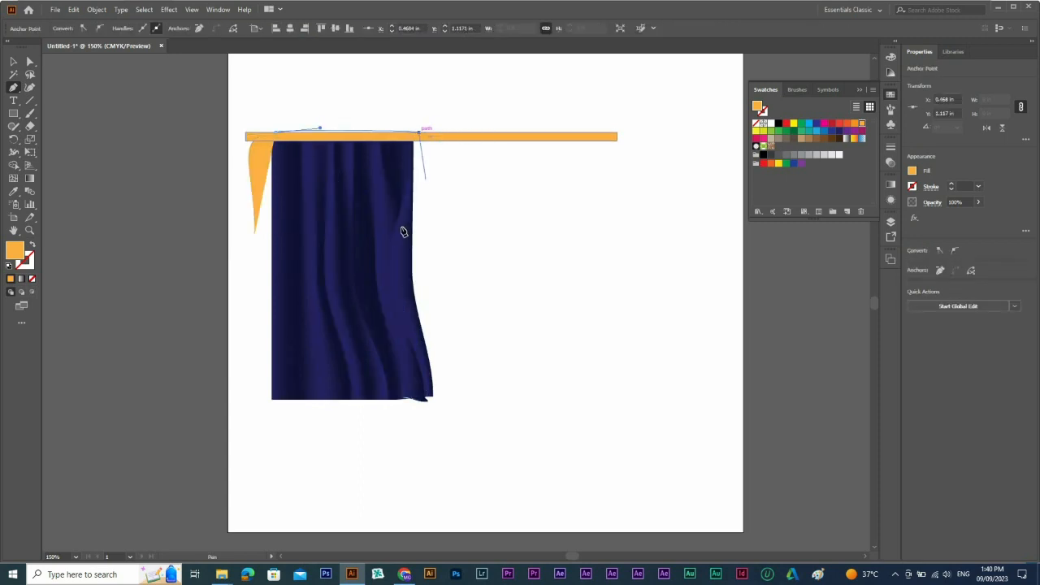
left_click_drag(390, 220, 354, 264)
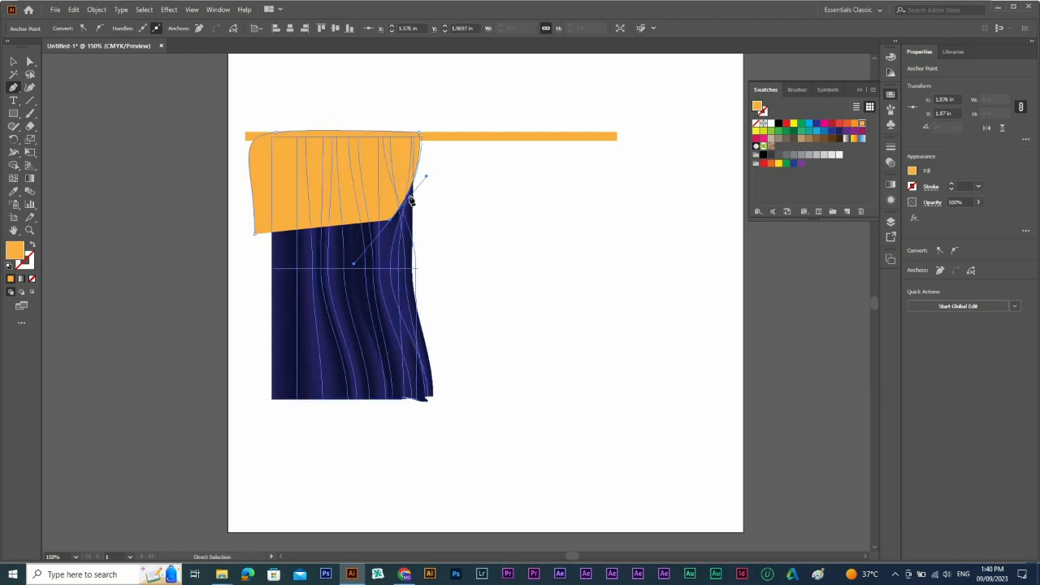
key("ctrl+z")
left_click_drag(413, 192, 384, 227)
left_click_drag(408, 309, 429, 348)
left_click_drag(423, 397, 289, 402)
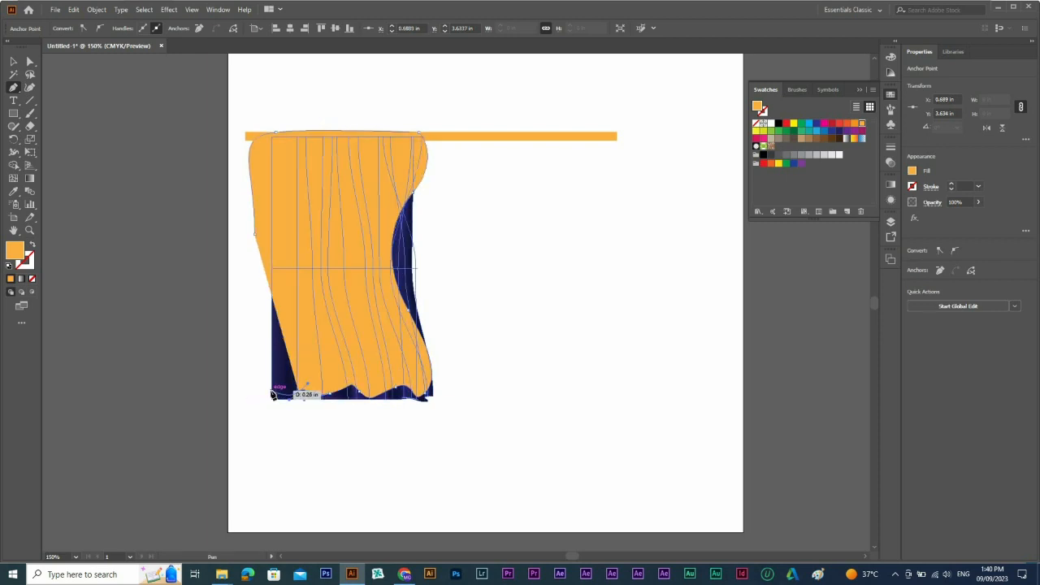
left_click(279, 296)
left_click_drag(243, 257, 250, 221)
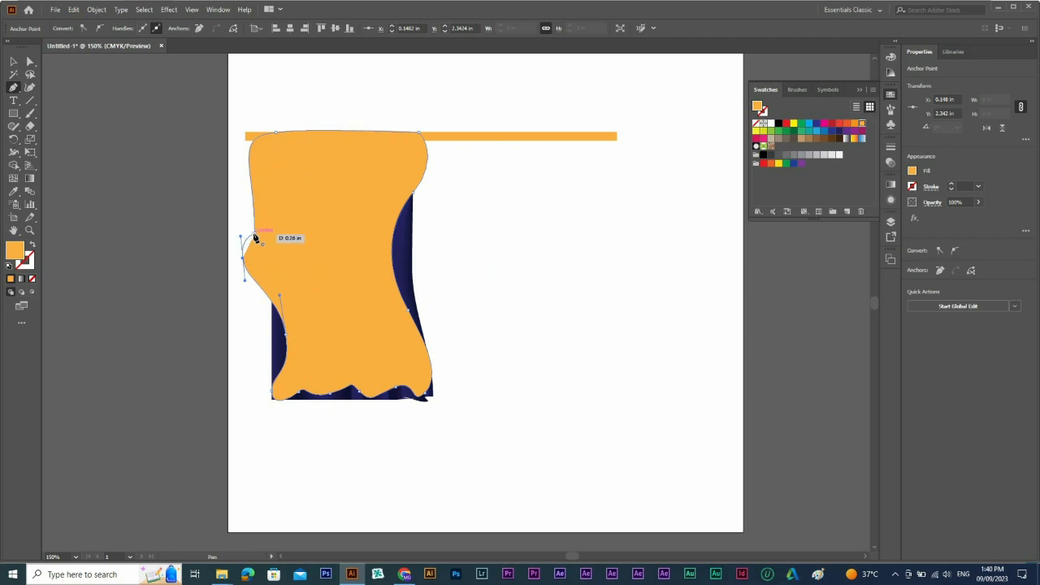
Clip the curtain mesh to the orange wavy outline with a clipping mask, then deselect
key("v")
left_click_drag(359, 200, 526, 253)
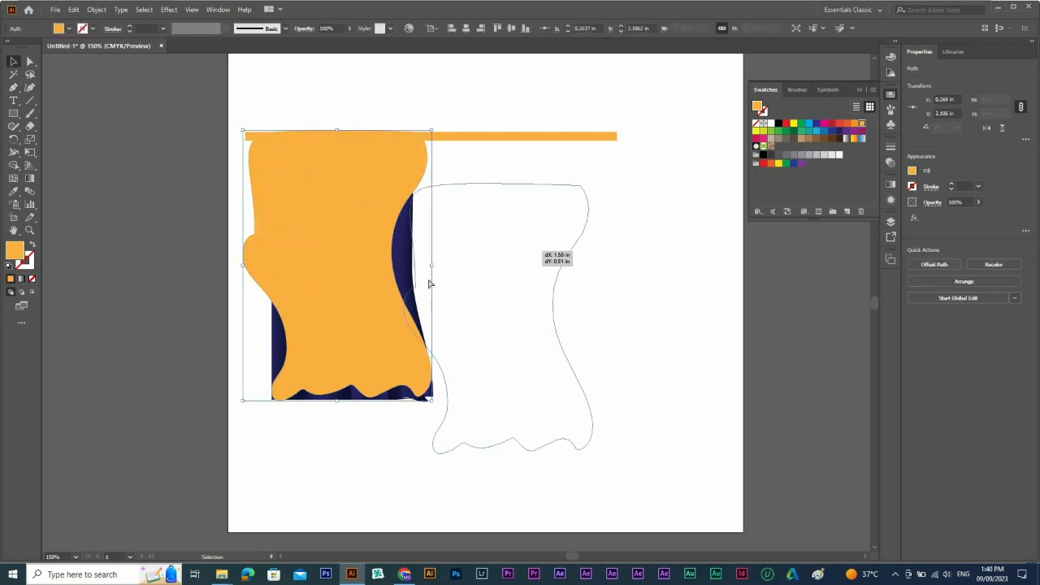
key("ctrl+z")
left_click_drag(311, 354, 528, 216)
right_click(387, 213)
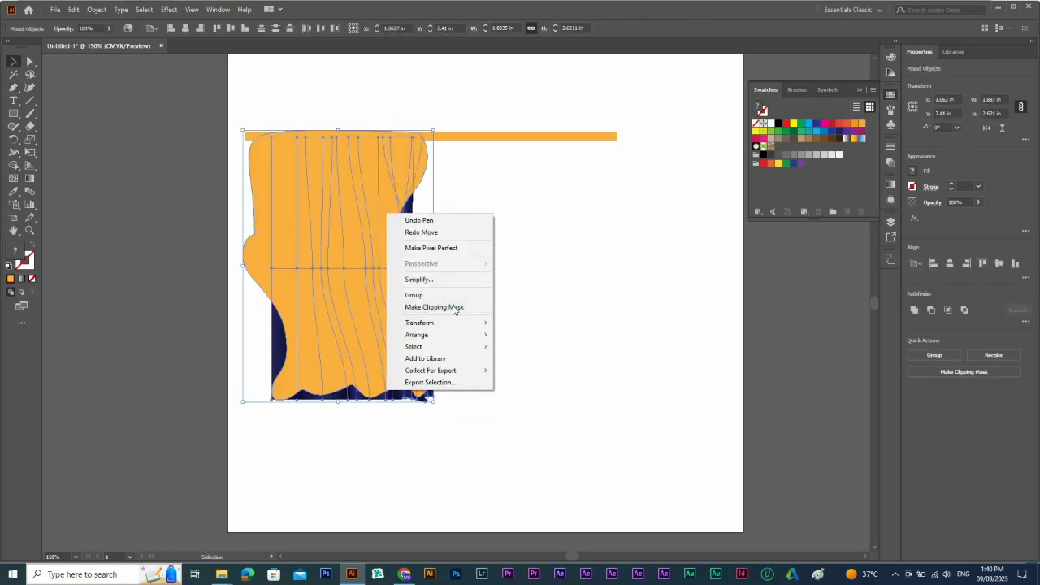
left_click(430, 303)
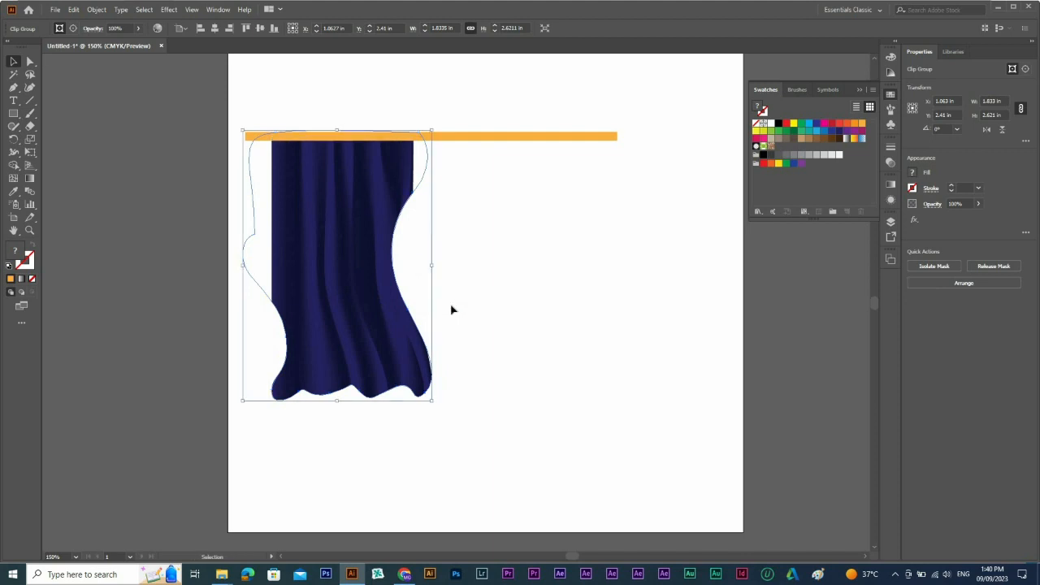
left_click(411, 408)
key("ctrl+minus")
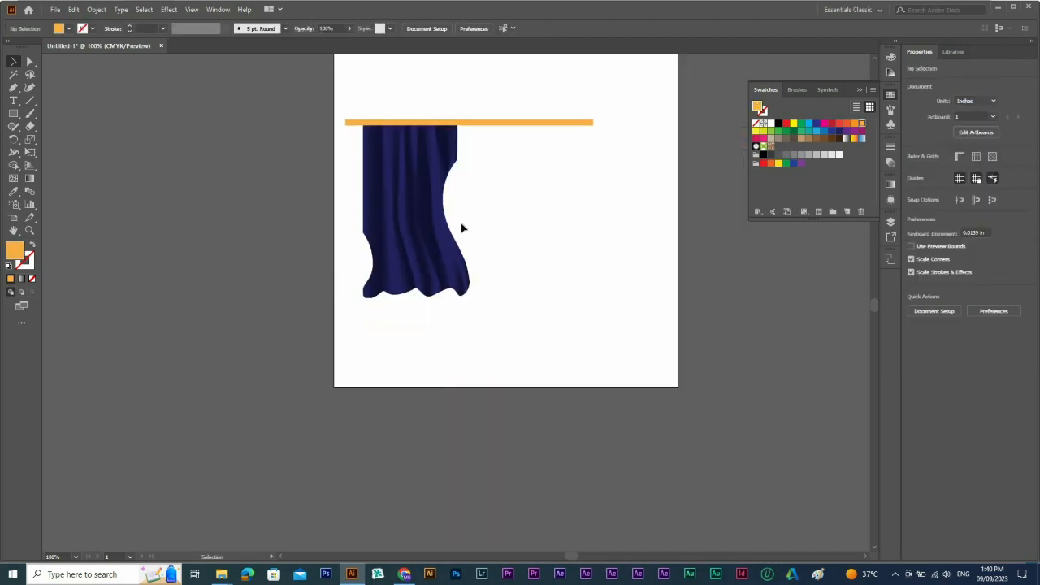